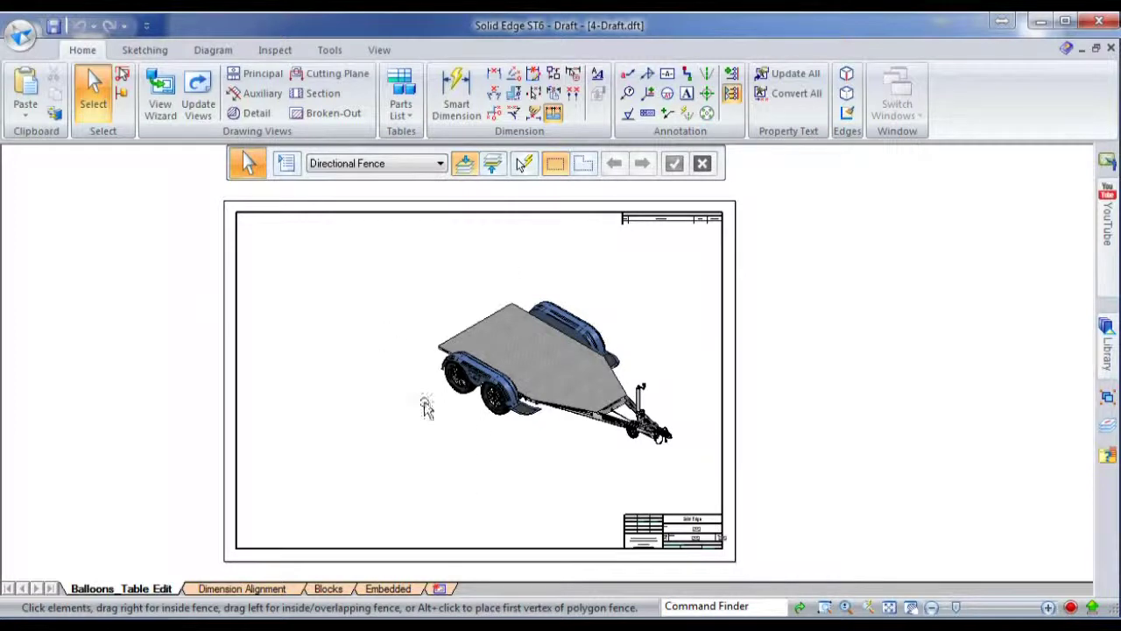
# Create a parts list from the trailer view and place it at the sheet's top-left corner
pyautogui.click(402, 115)
pyautogui.click(398, 134)
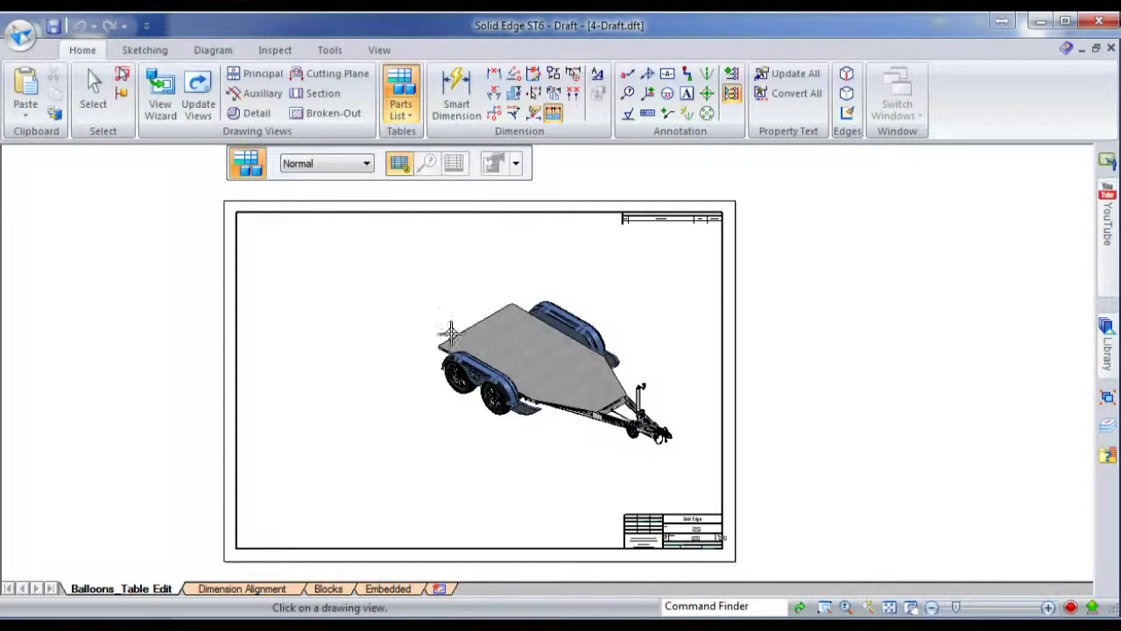
pyautogui.click(413, 346)
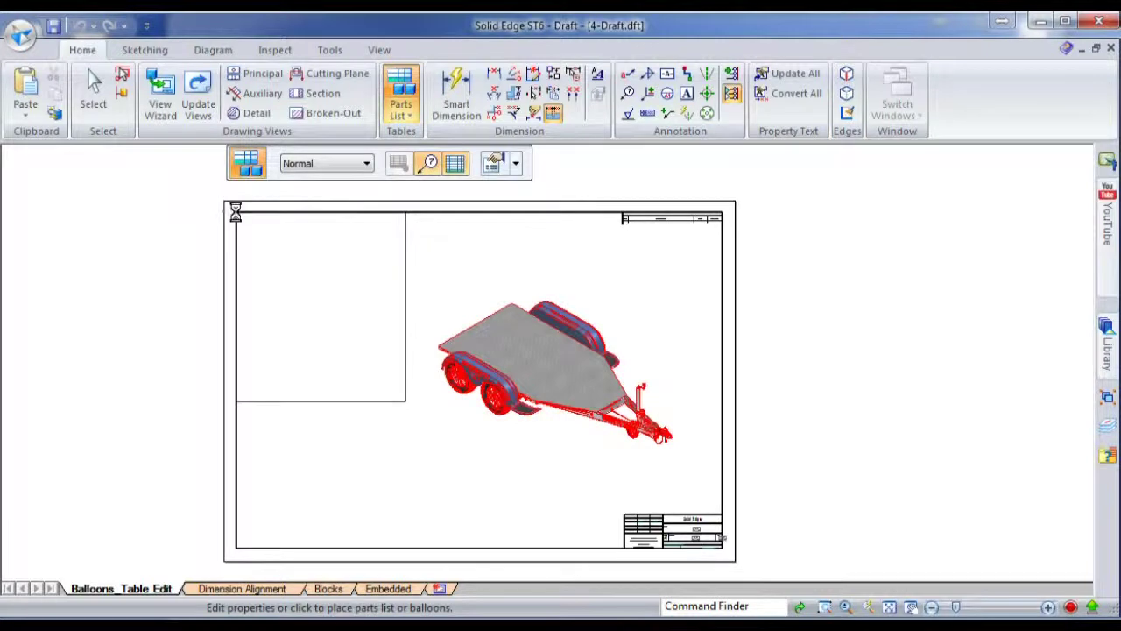
pyautogui.click(345, 324)
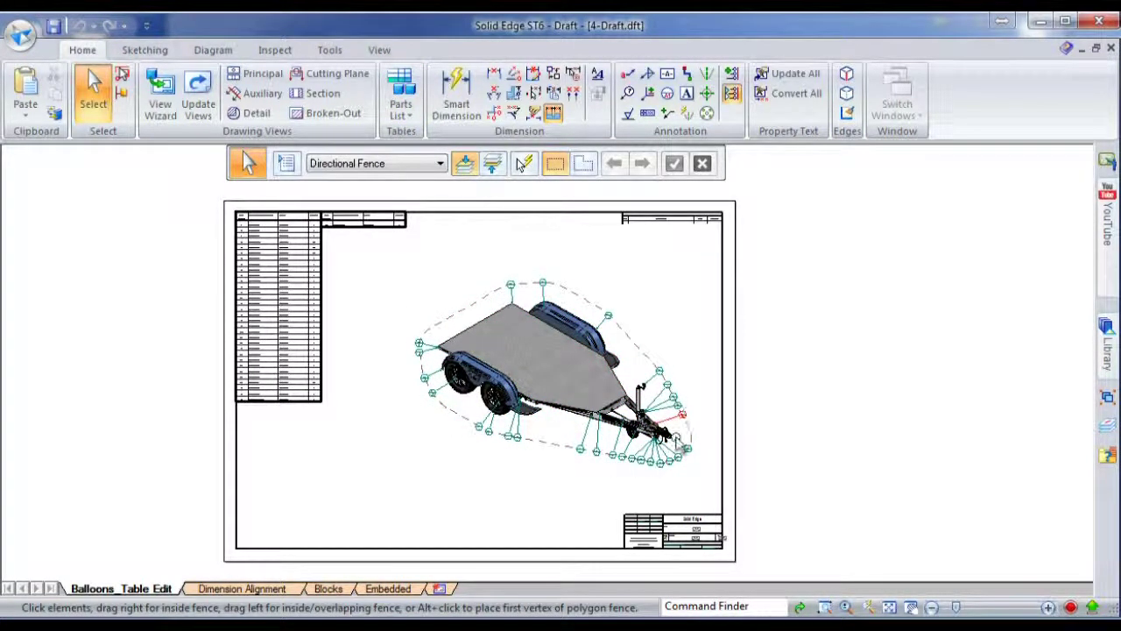
# Show the balloon alignment shape, then drag the dashed ellipse larger around the trailer
pyautogui.click(733, 96)
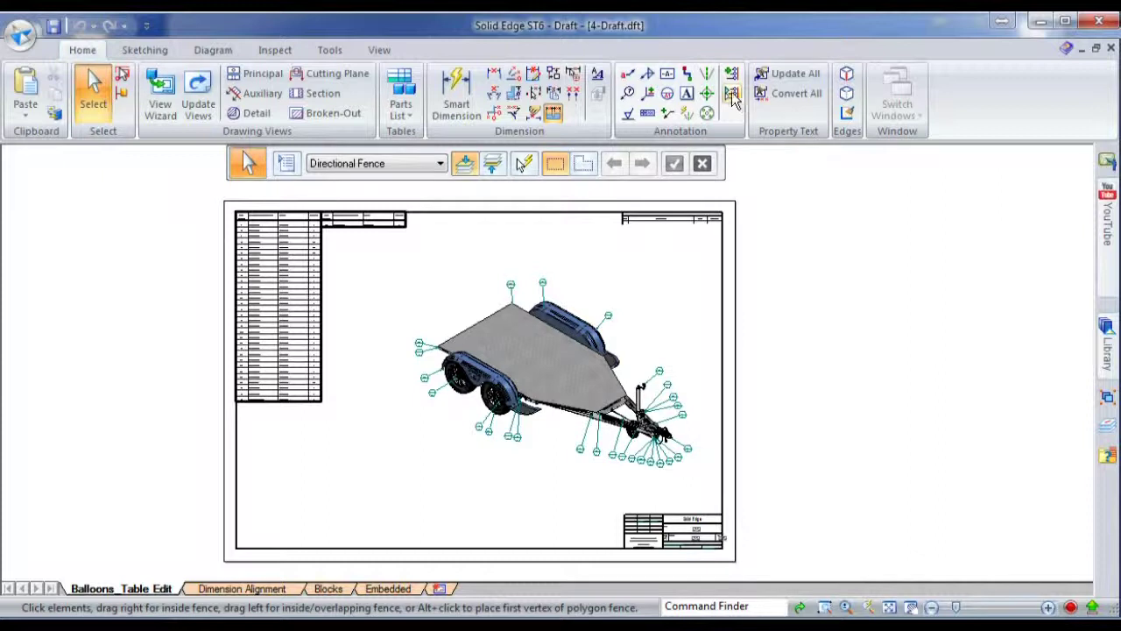
pyautogui.click(733, 96)
pyautogui.scroll(3, 523, 459)
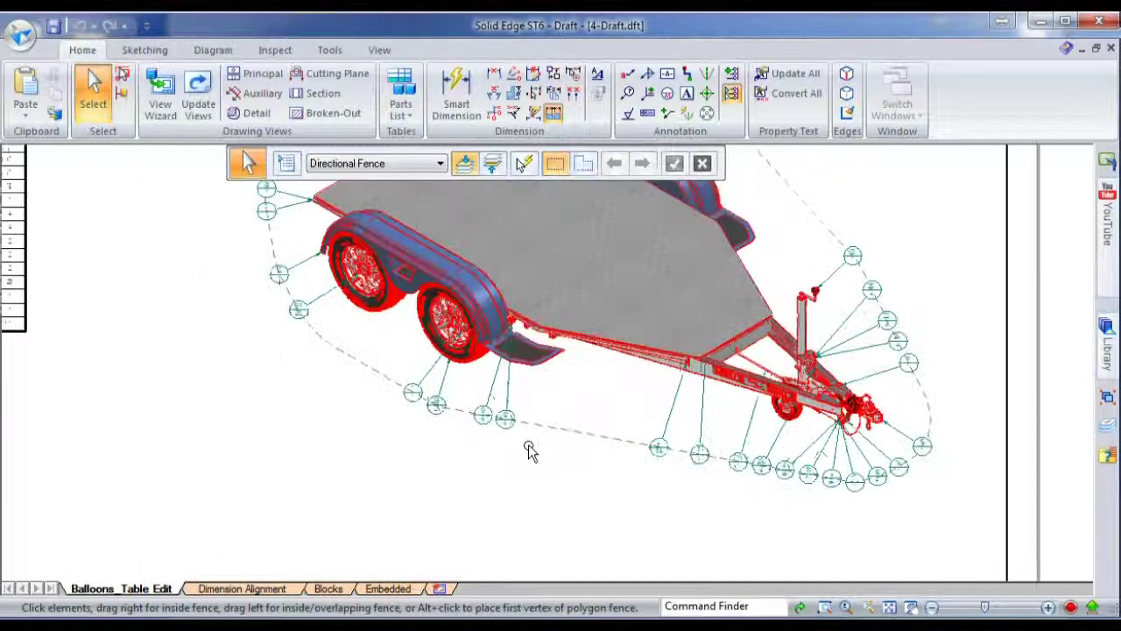
pyautogui.click(587, 440)
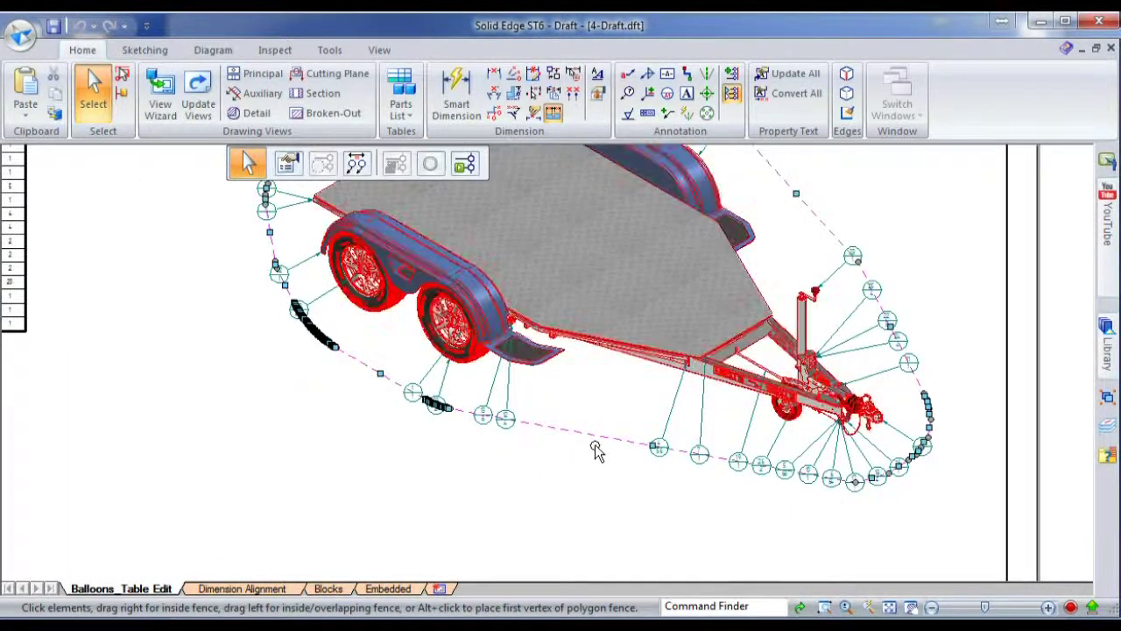
pyautogui.moveTo(653, 445)
pyautogui.mouseDown()
pyautogui.moveTo(624, 519)
pyautogui.moveTo(654, 482)
pyautogui.moveTo(650, 469)
pyautogui.mouseUp()
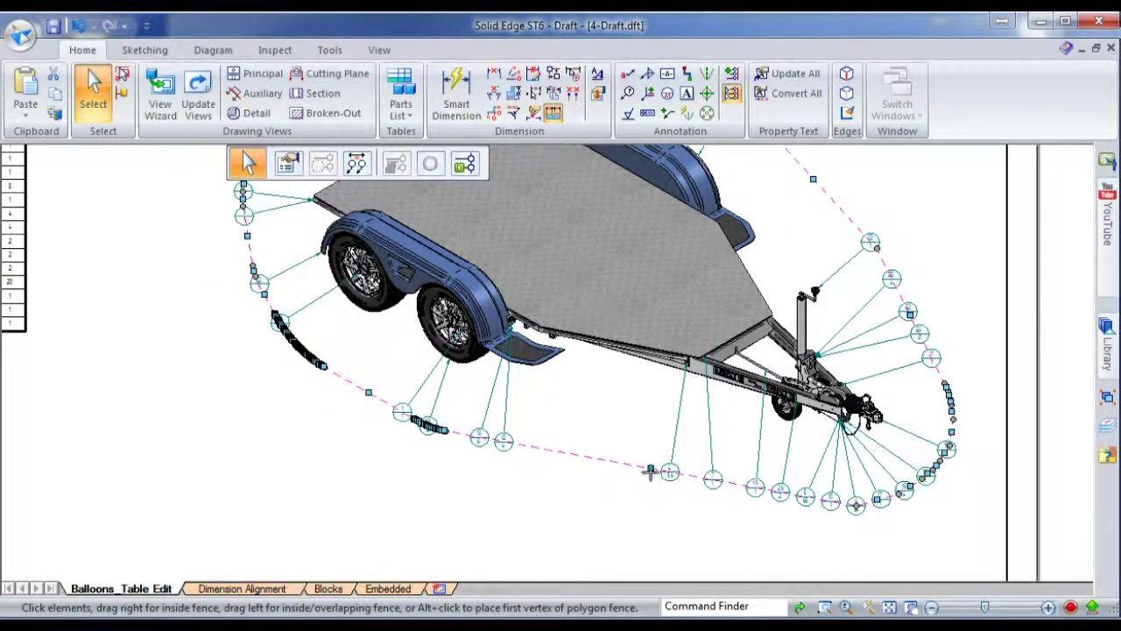
pyautogui.moveTo(650, 471); pyautogui.dragTo(661, 493)
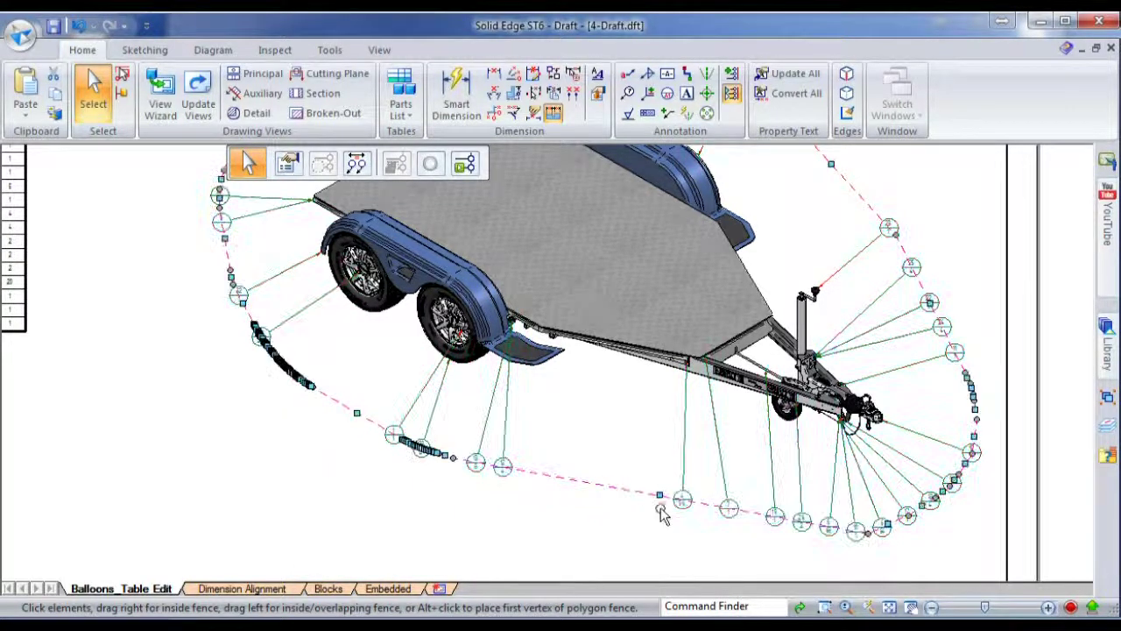
# Drag the balloons beneath the rear wheel up toward the trailer, undoing one unwanted move
pyautogui.click(505, 459)
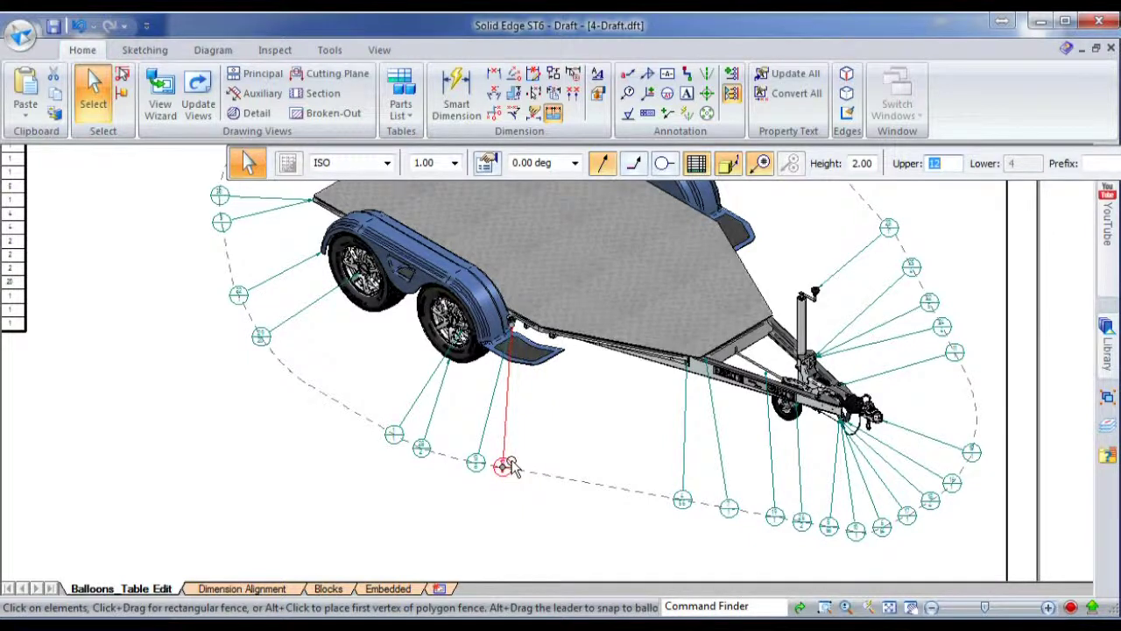
pyautogui.moveTo(510, 467); pyautogui.dragTo(526, 427)
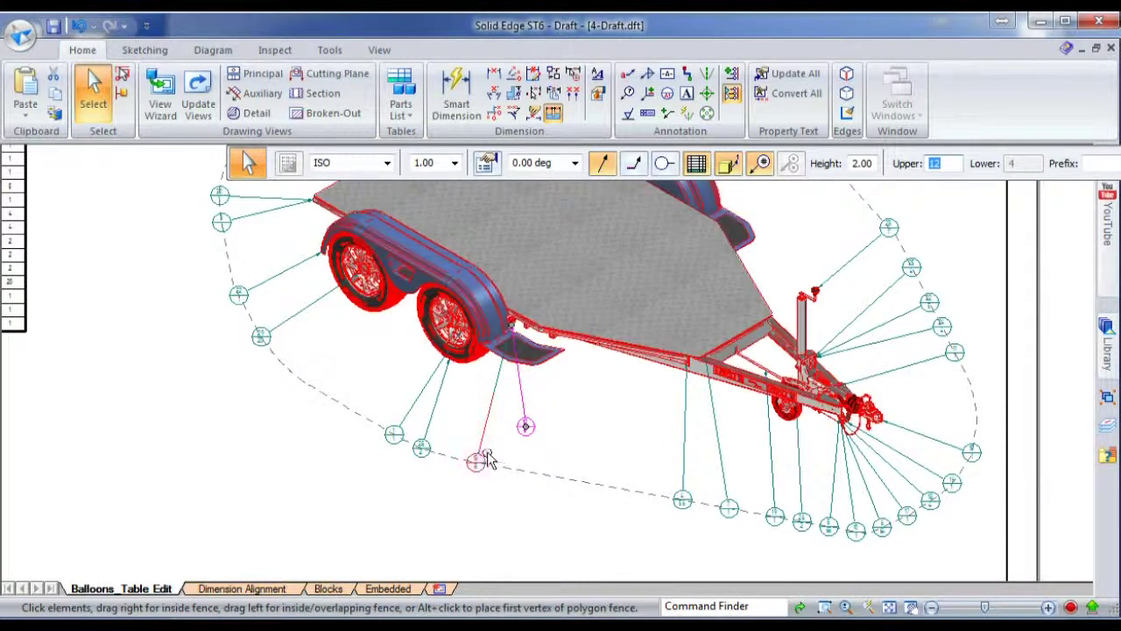
pyautogui.moveTo(482, 461); pyautogui.dragTo(491, 425)
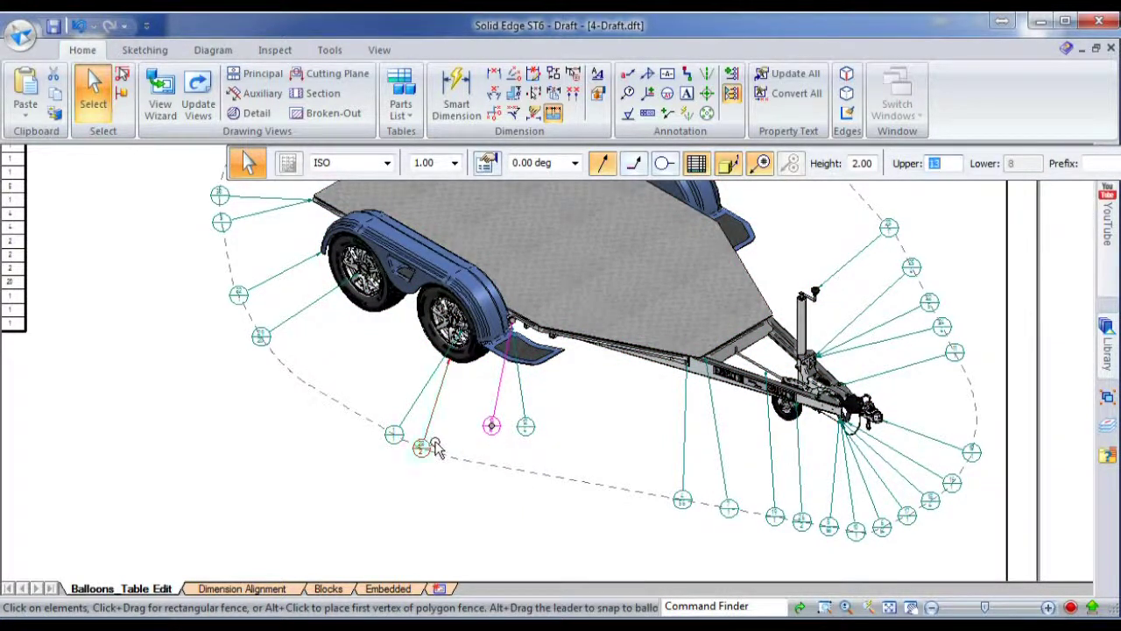
pyautogui.moveTo(432, 448); pyautogui.dragTo(415, 410)
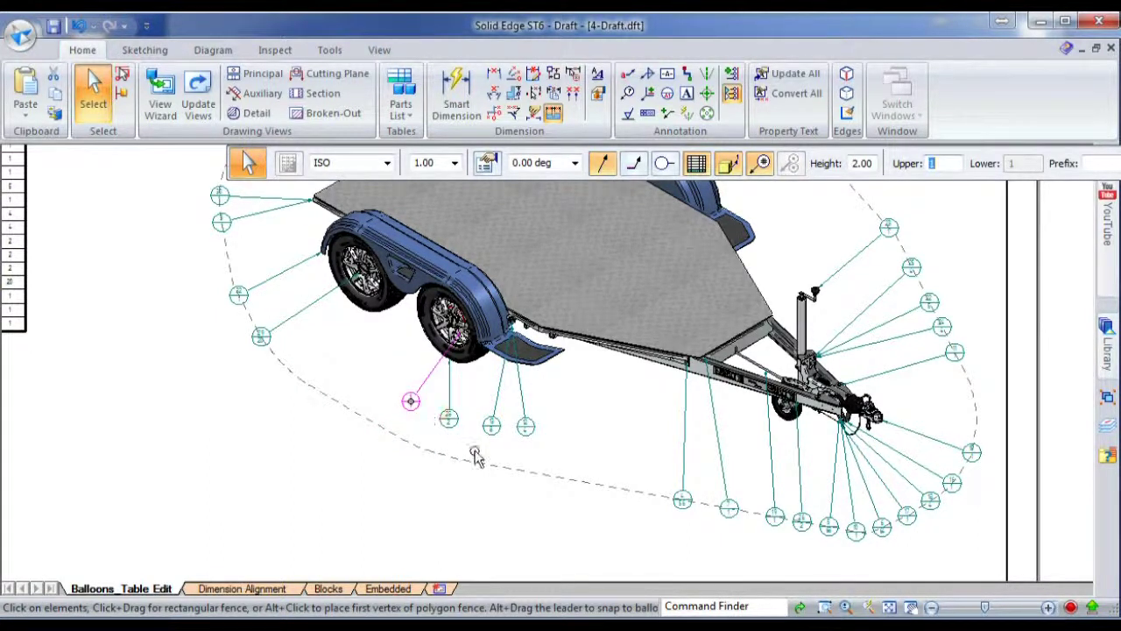
pyautogui.click(486, 346)
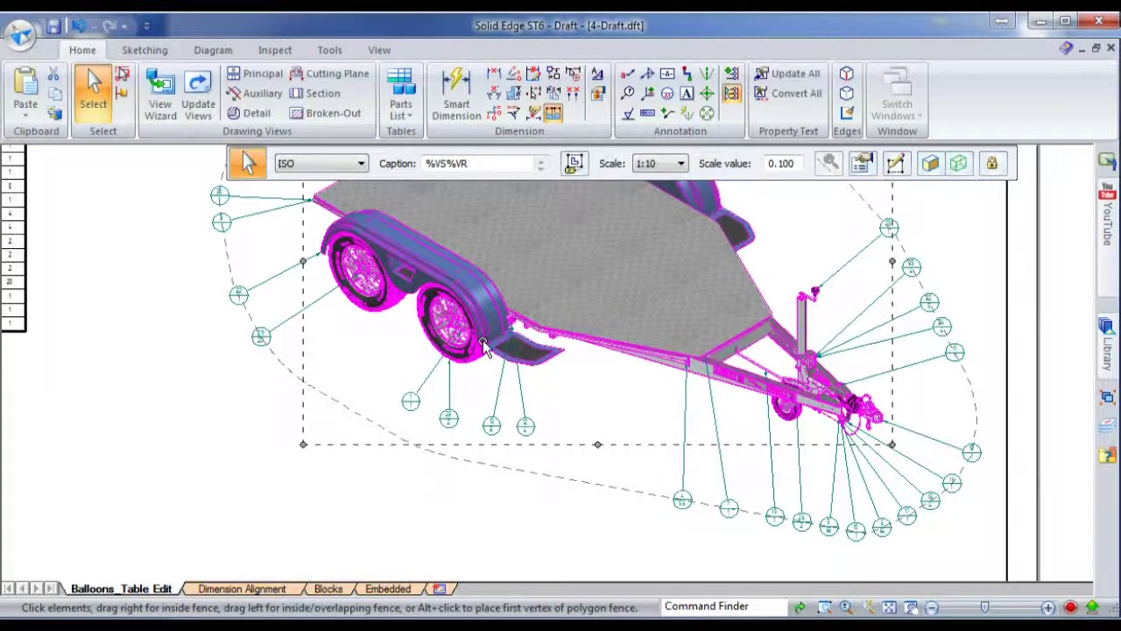
pyautogui.click(489, 506)
pyautogui.moveTo(531, 431); pyautogui.dragTo(528, 465)
pyautogui.hotkey('ctrl', 'z')
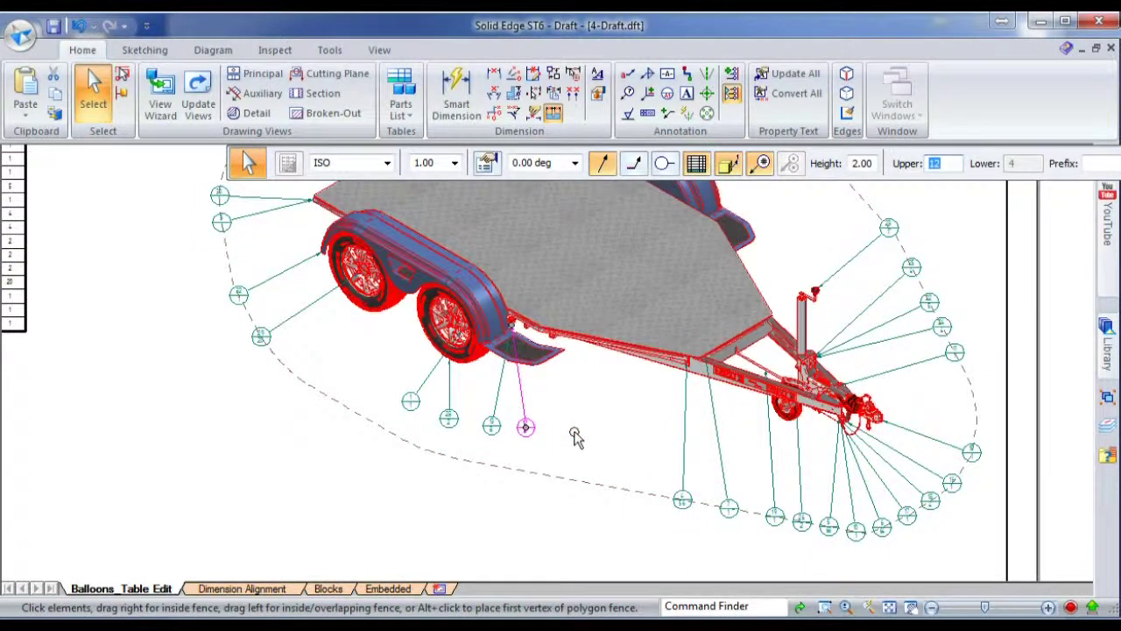
# Draw a new balloon alignment line beneath the rear wheel
pyautogui.click(732, 81)
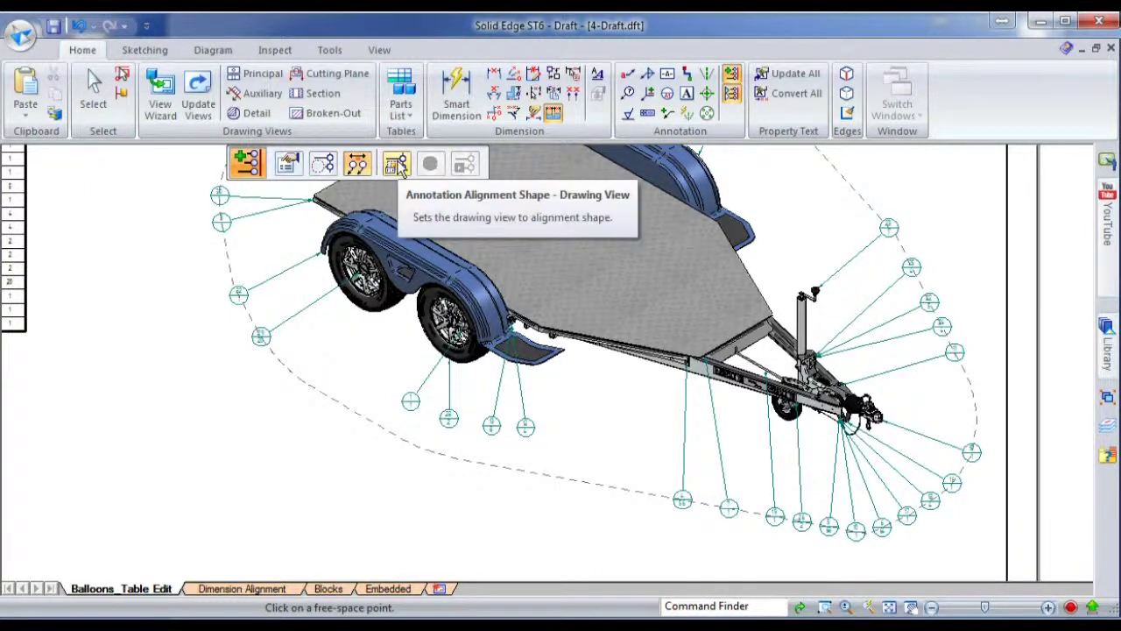
pyautogui.click(391, 383)
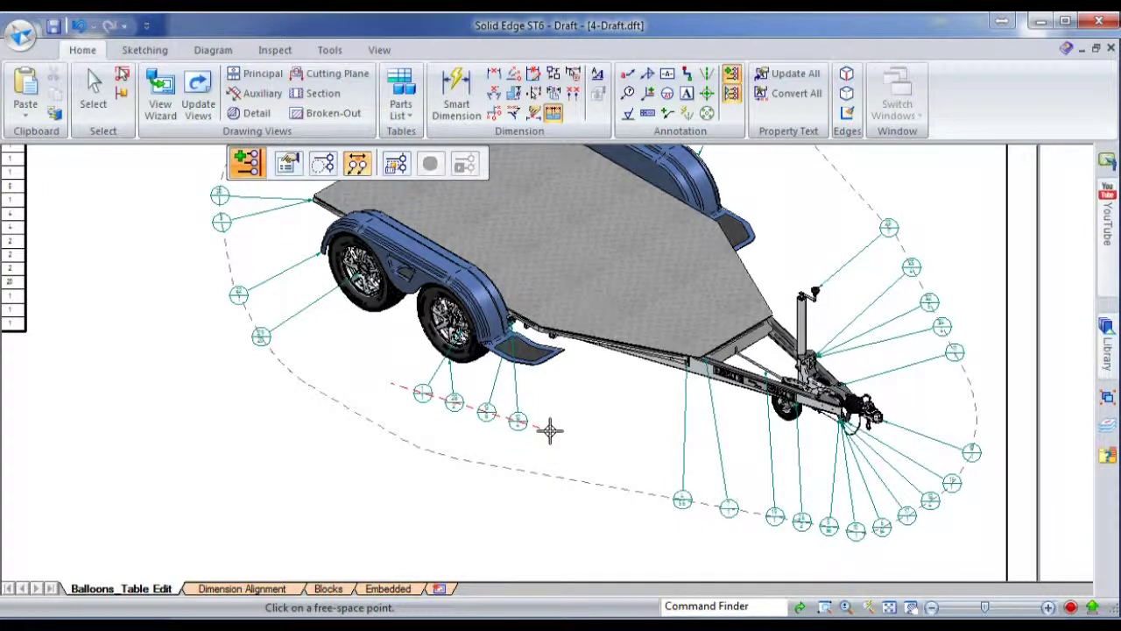
pyautogui.click(547, 445)
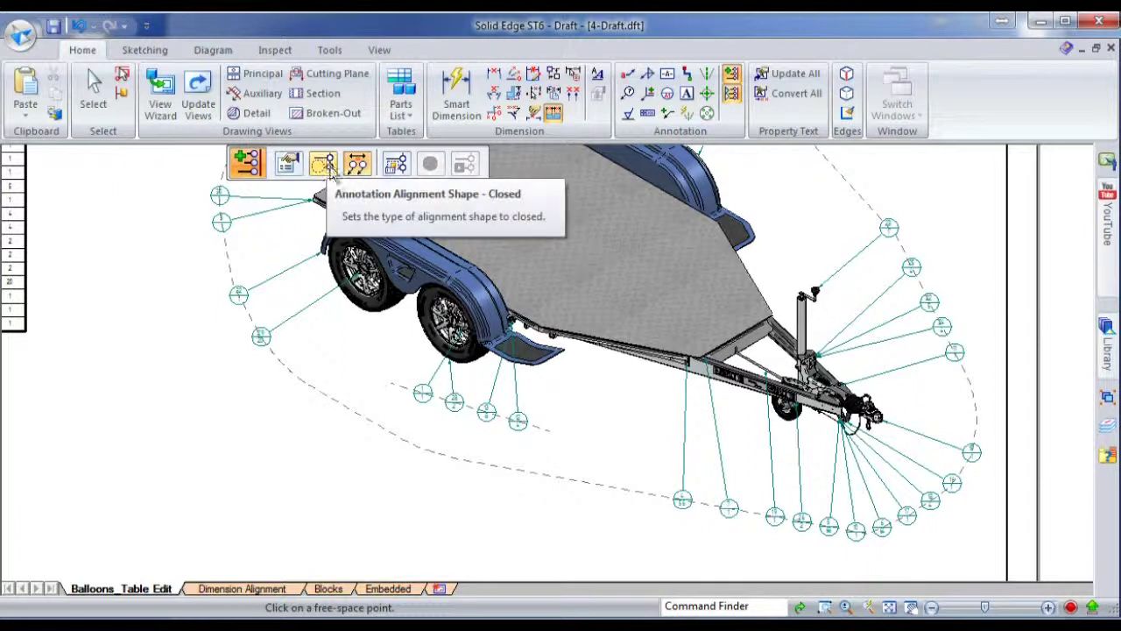
pyautogui.press('Escape')
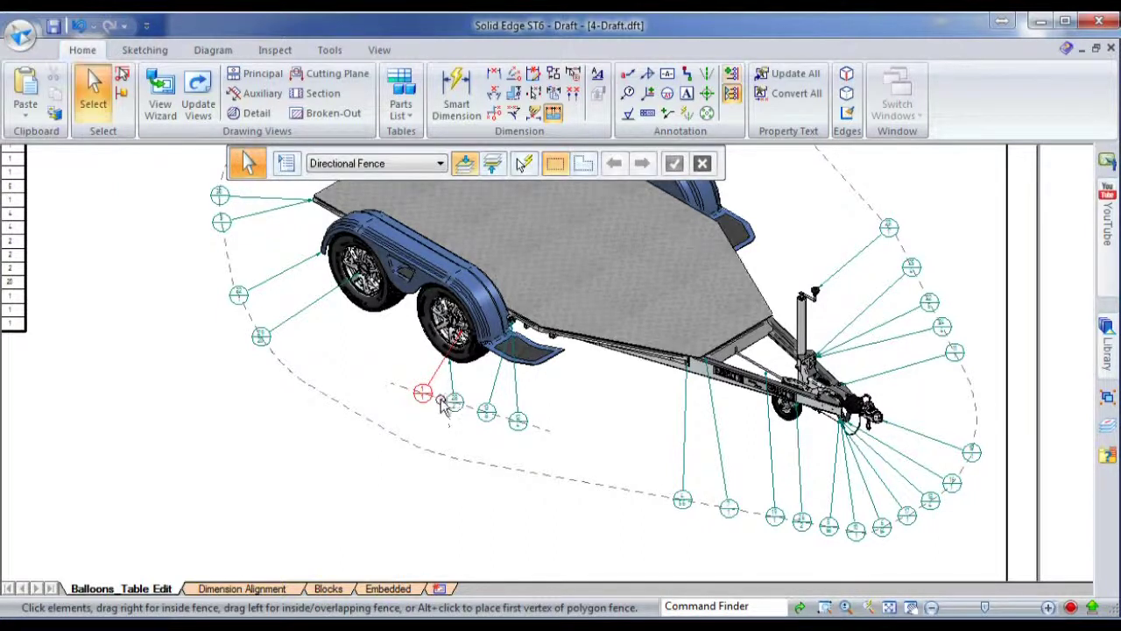
# Adjust the alignment line and space its four balloons uniformly along it
pyautogui.click(441, 400)
pyautogui.moveTo(468, 410); pyautogui.dragTo(473, 410)
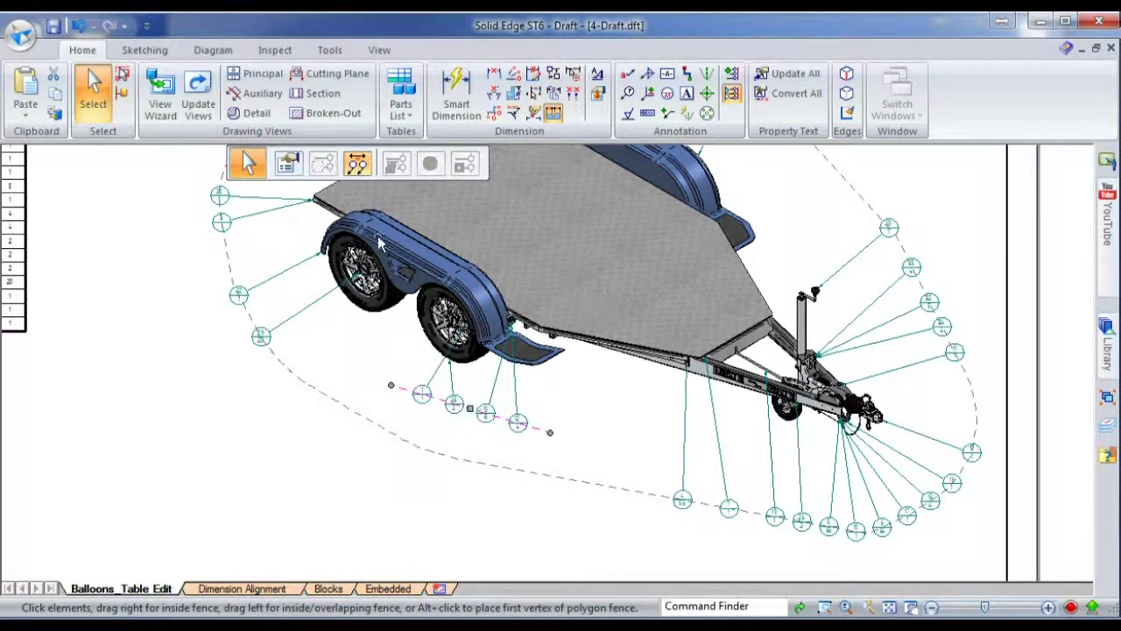
pyautogui.click(520, 422)
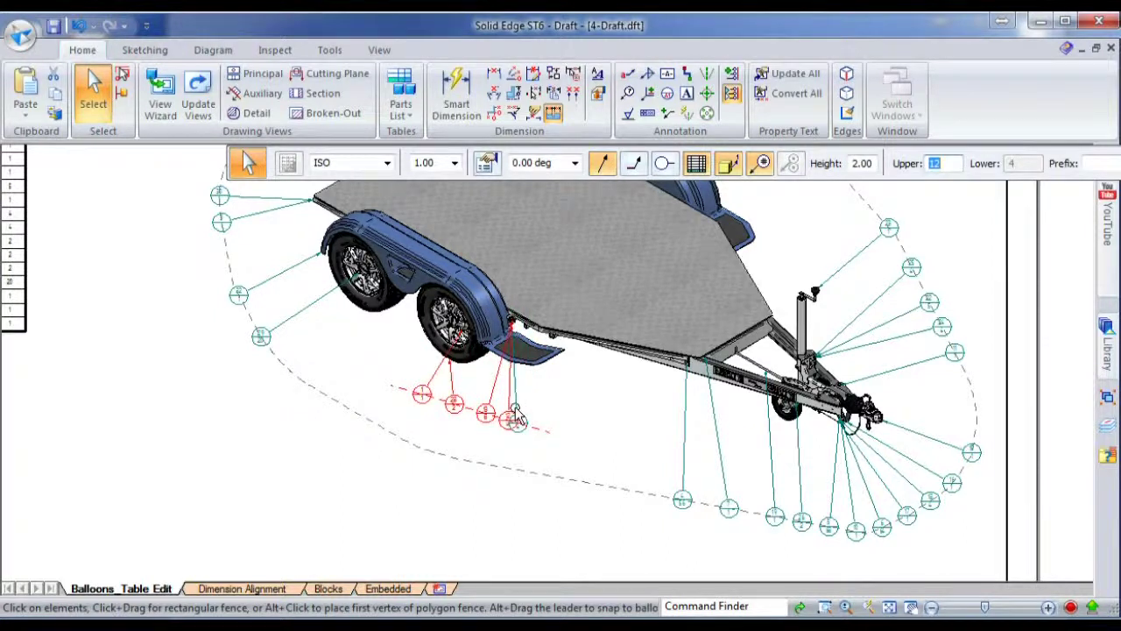
pyautogui.moveTo(517, 419); pyautogui.dragTo(524, 424)
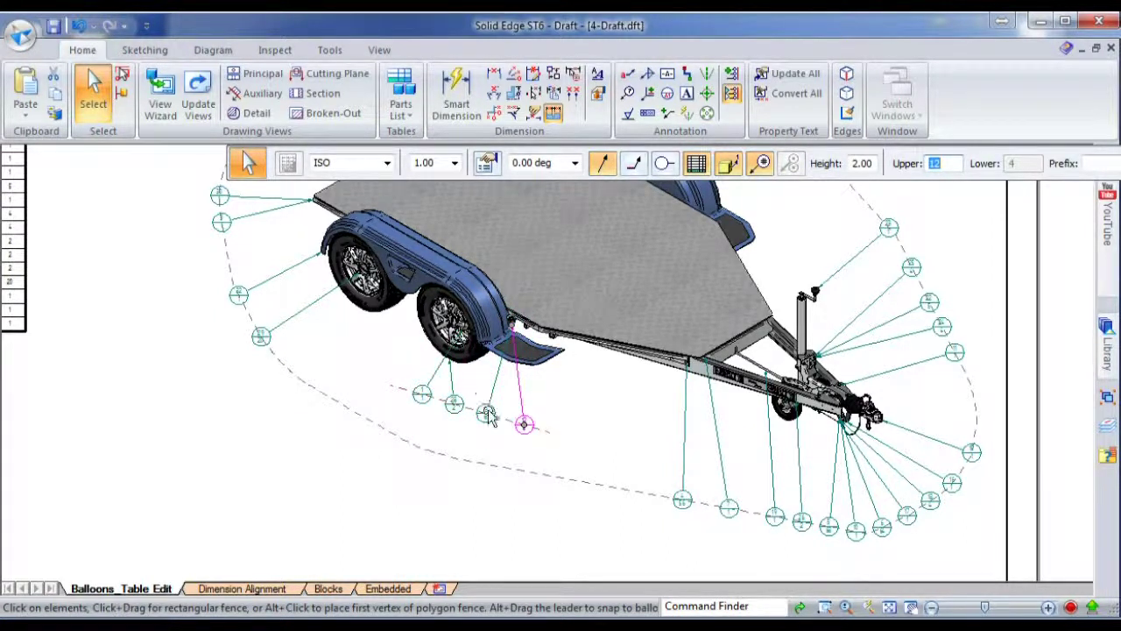
pyautogui.press('Escape')
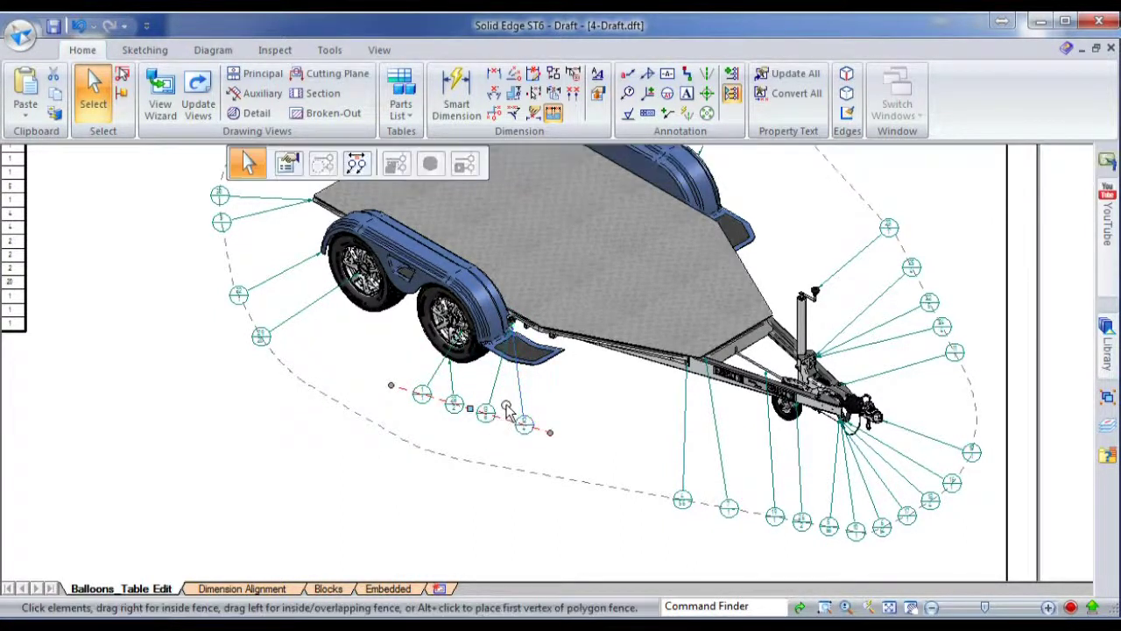
pyautogui.click(359, 167)
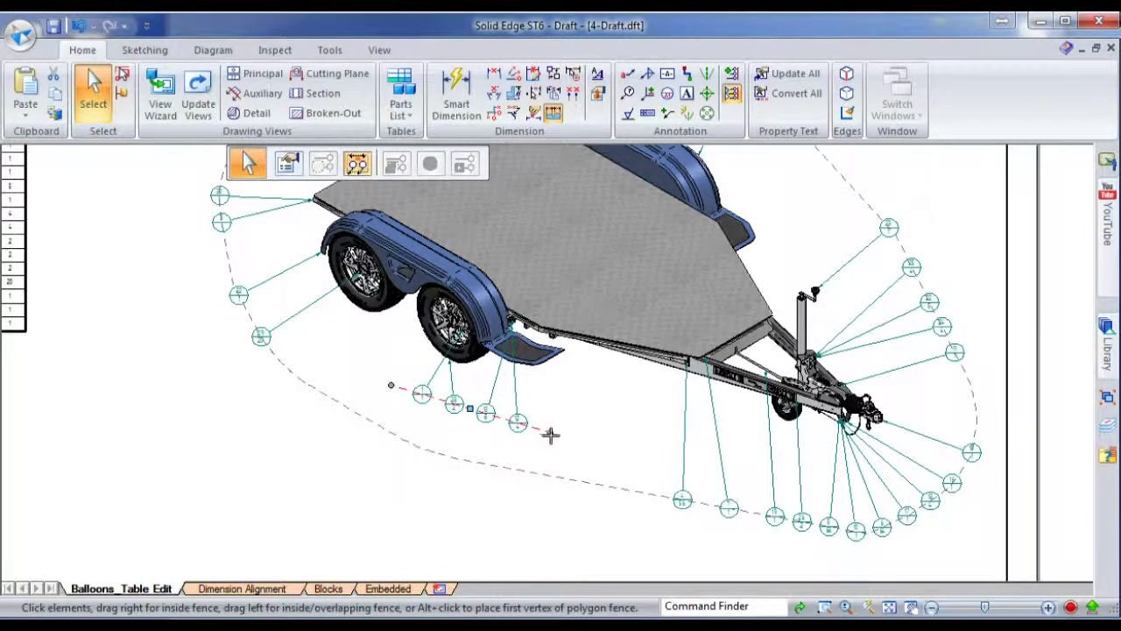
pyautogui.moveTo(551, 436)
pyautogui.mouseDown()
pyautogui.moveTo(603, 463)
pyautogui.moveTo(590, 441)
pyautogui.moveTo(542, 435)
pyautogui.mouseUp()
pyautogui.click(574, 442)
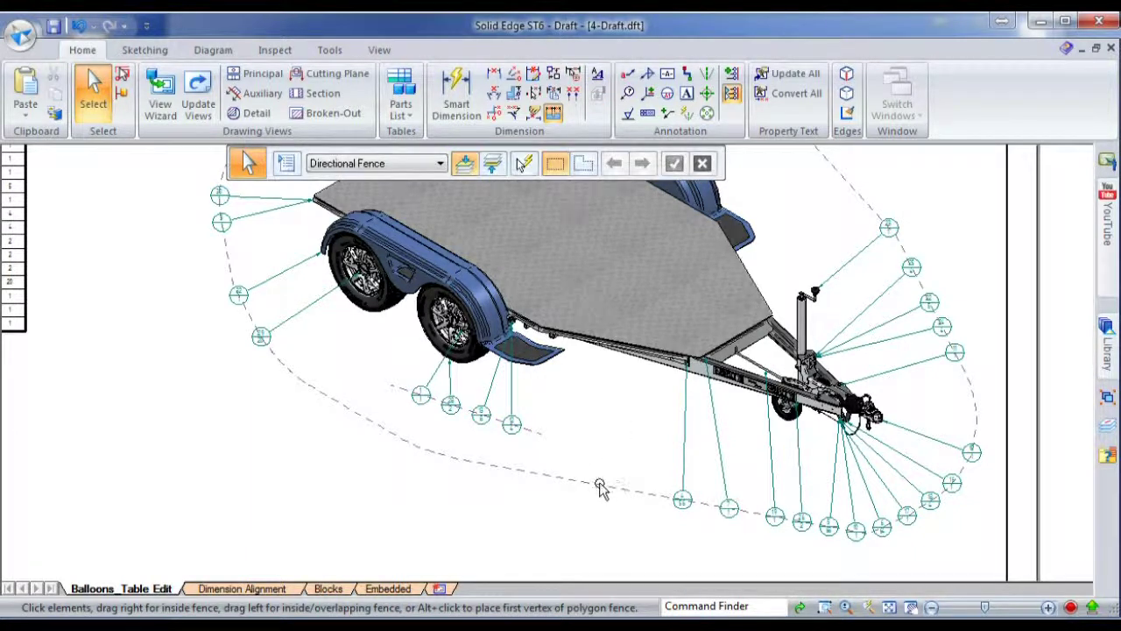
# In table edit, make the parts list's header row text bold and italic
pyautogui.scroll(-2, 600, 488)
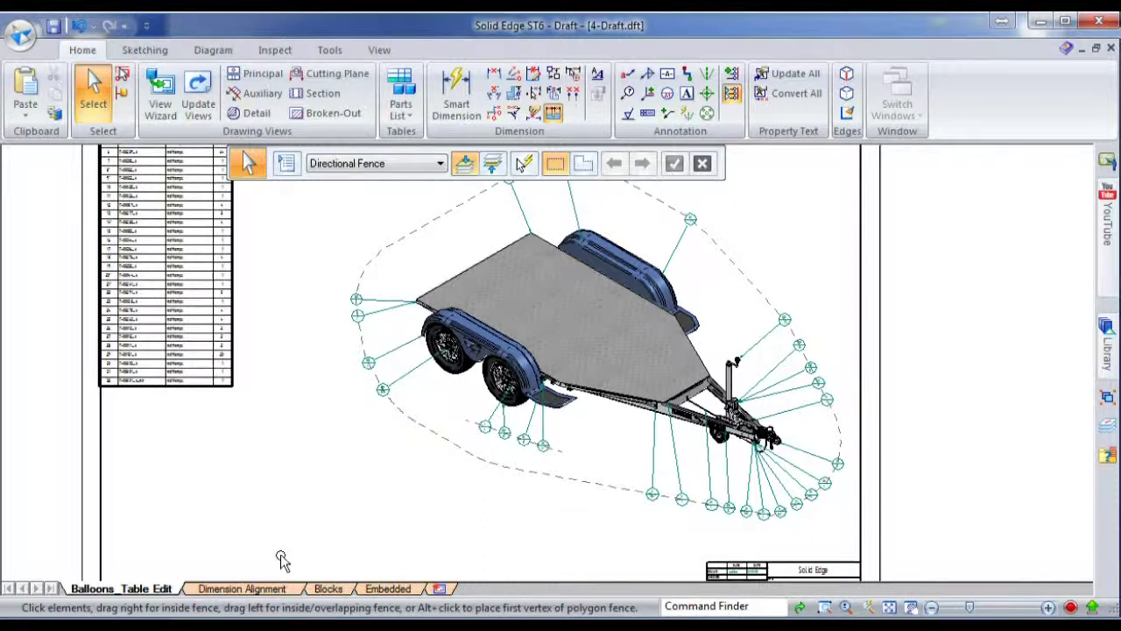
pyautogui.scroll(-1, 318, 451)
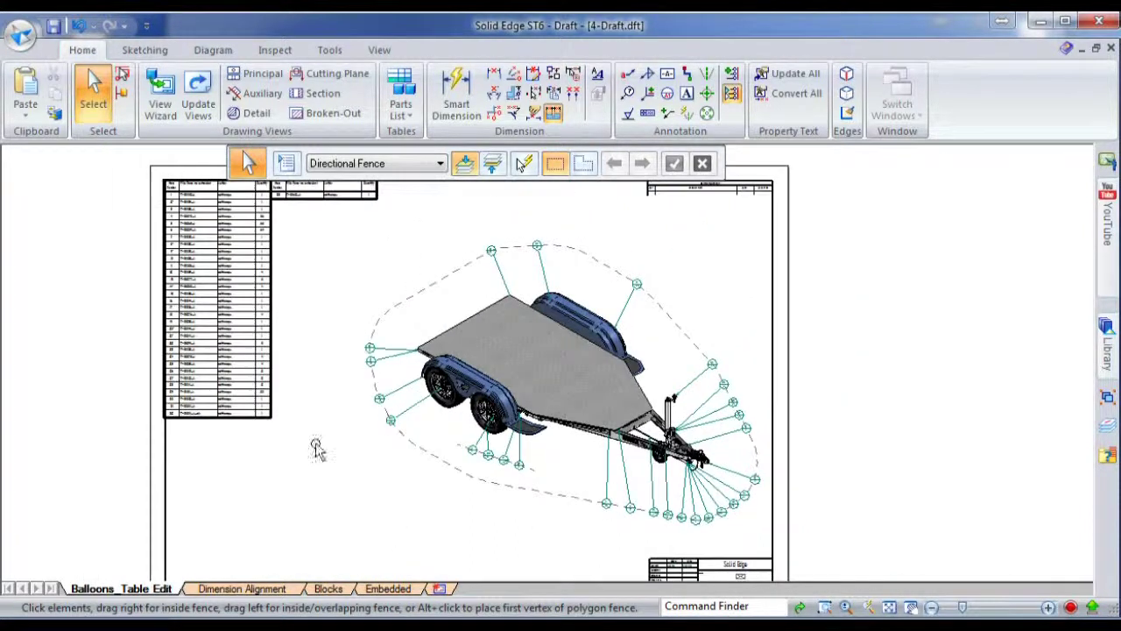
pyautogui.scroll(4, 150, 187)
pyautogui.scroll(1, 164, 181)
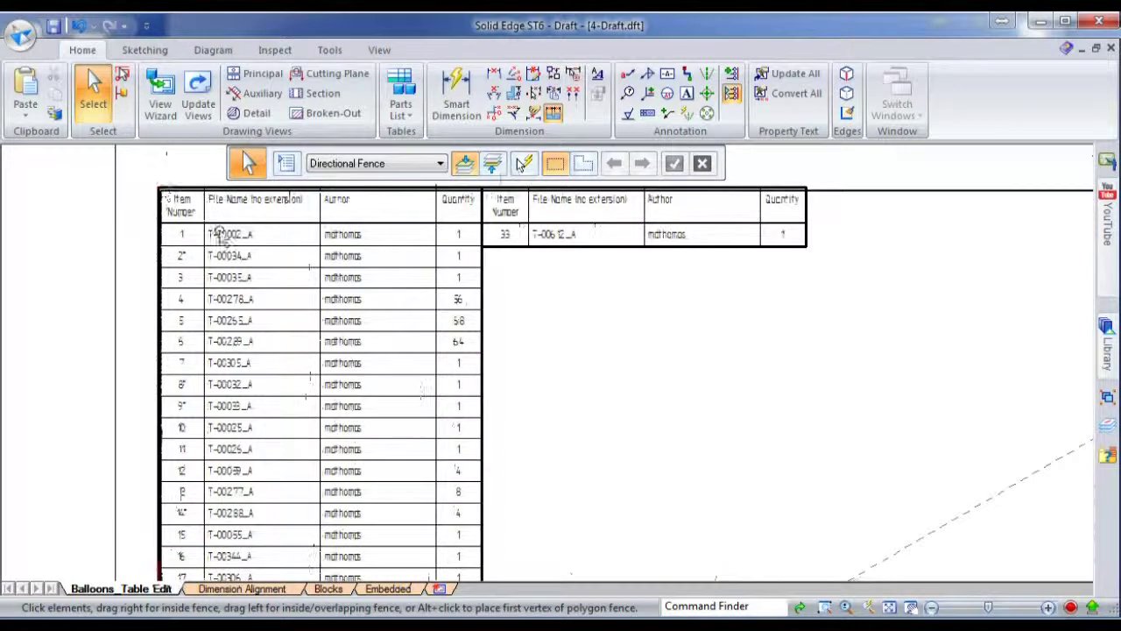
pyautogui.click(253, 238)
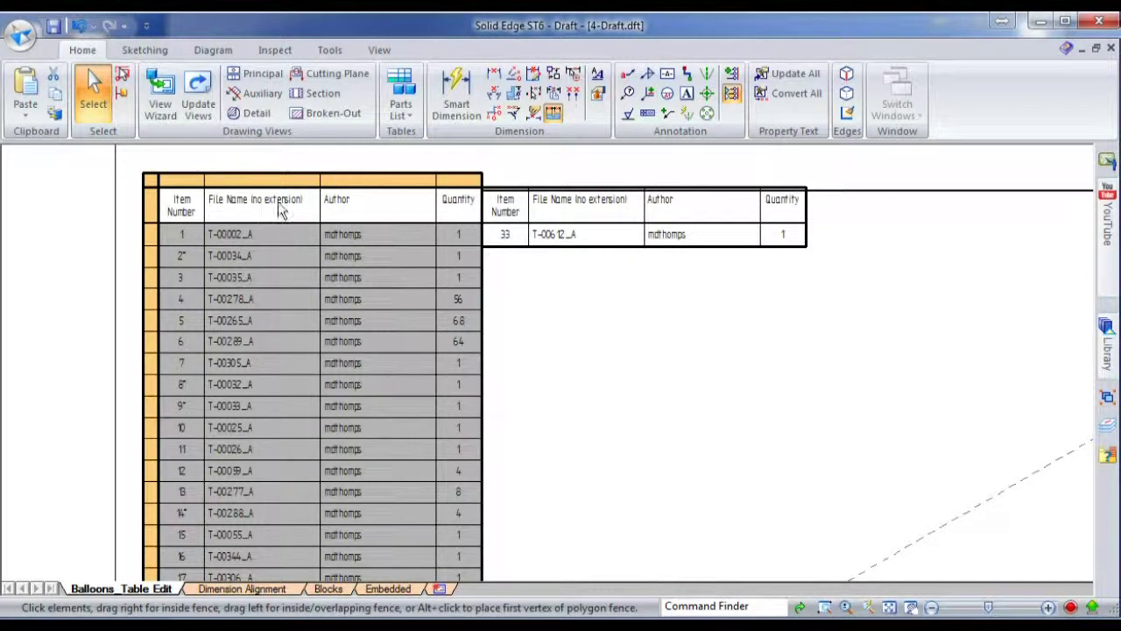
pyautogui.click(279, 208)
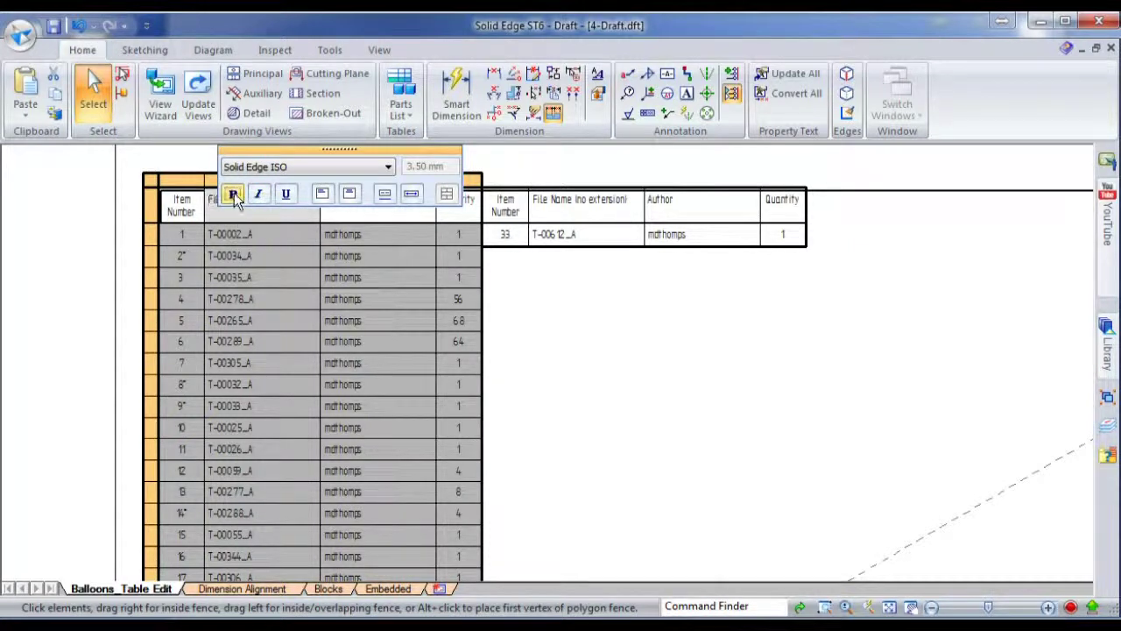
pyautogui.click(339, 217)
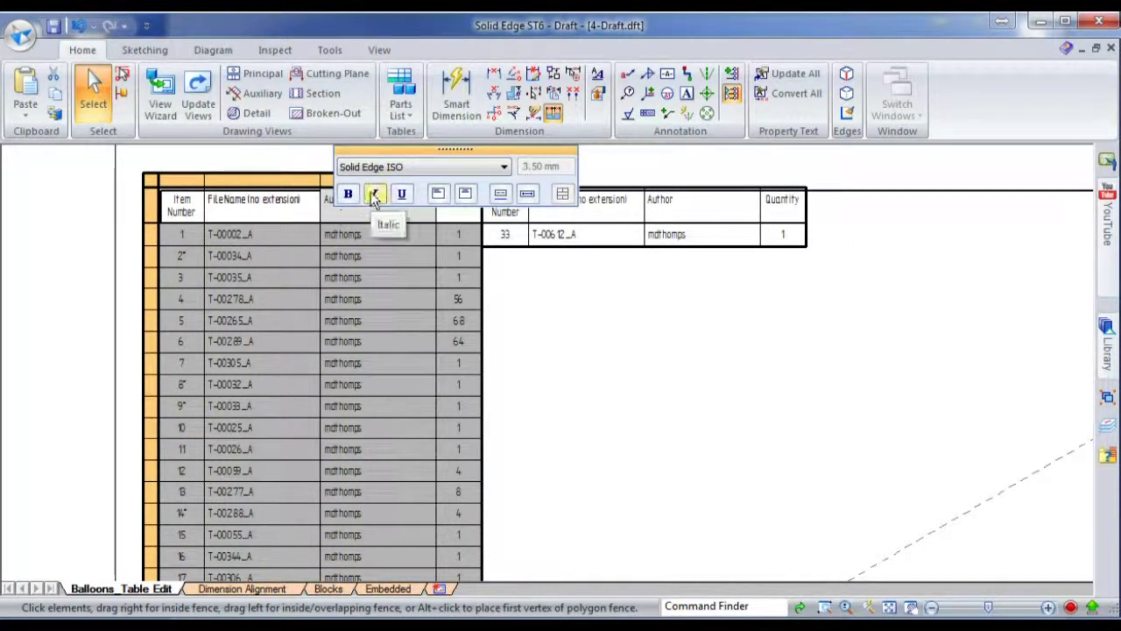
pyautogui.click(375, 194)
pyautogui.click(348, 194)
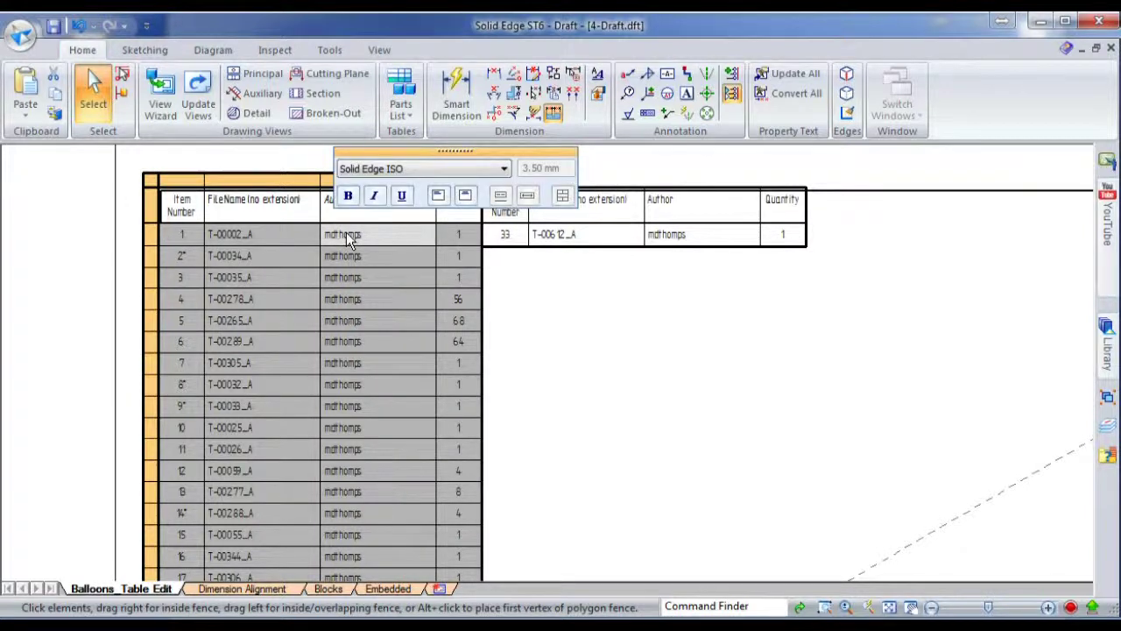
# Allow a cell override on the first Author cell and enter 'My Author'
pyautogui.rightClick(346, 234)
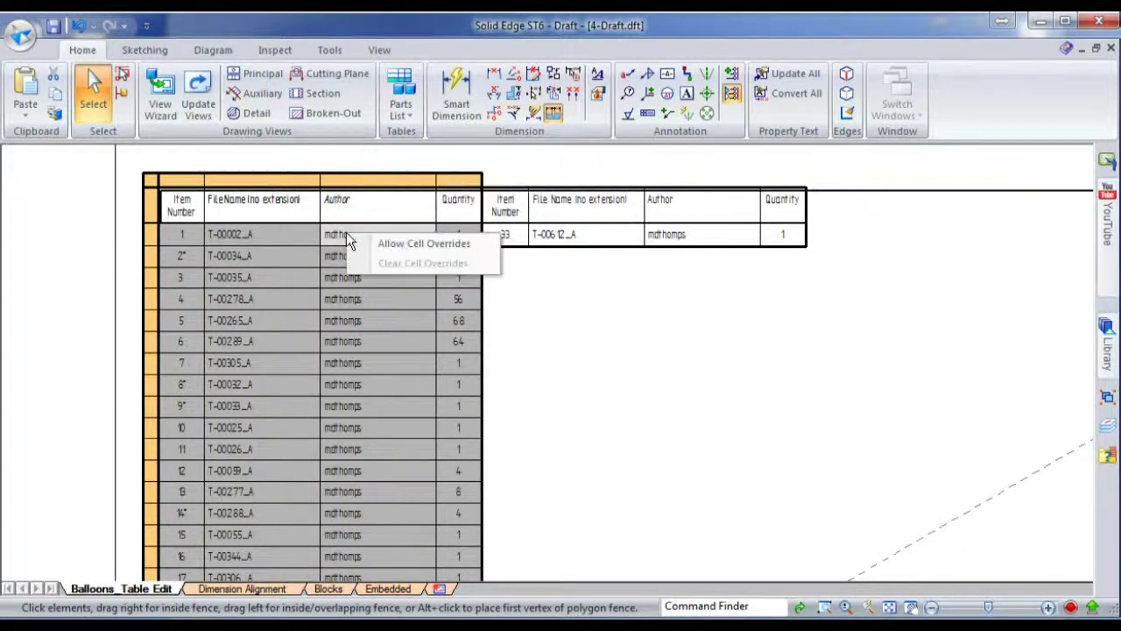
pyautogui.click(404, 243)
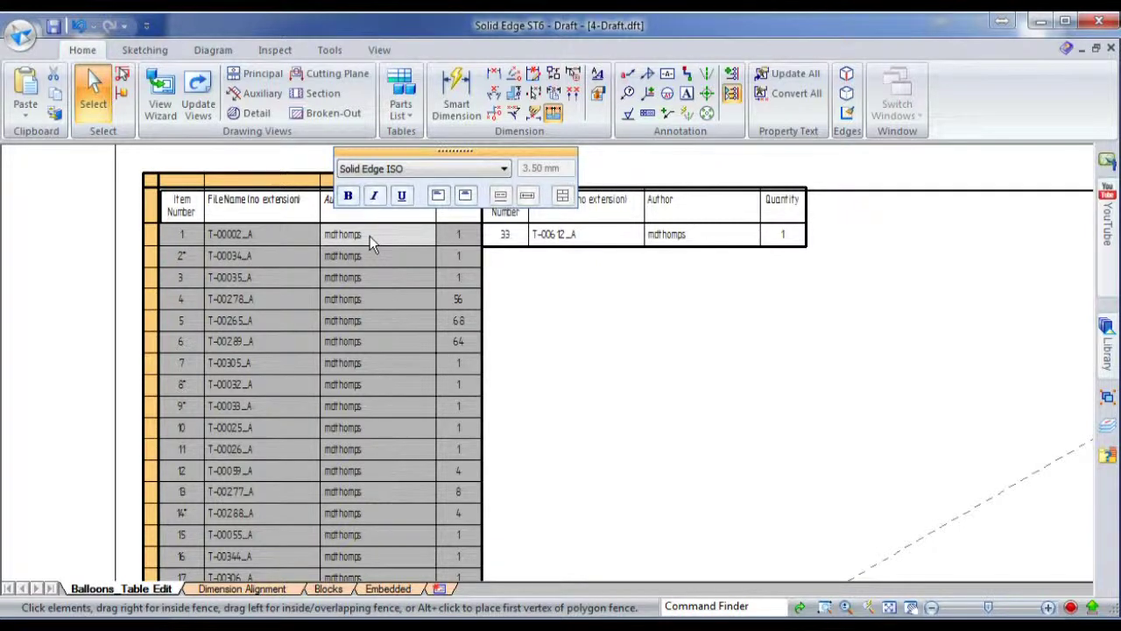
pyautogui.write('My Autho')
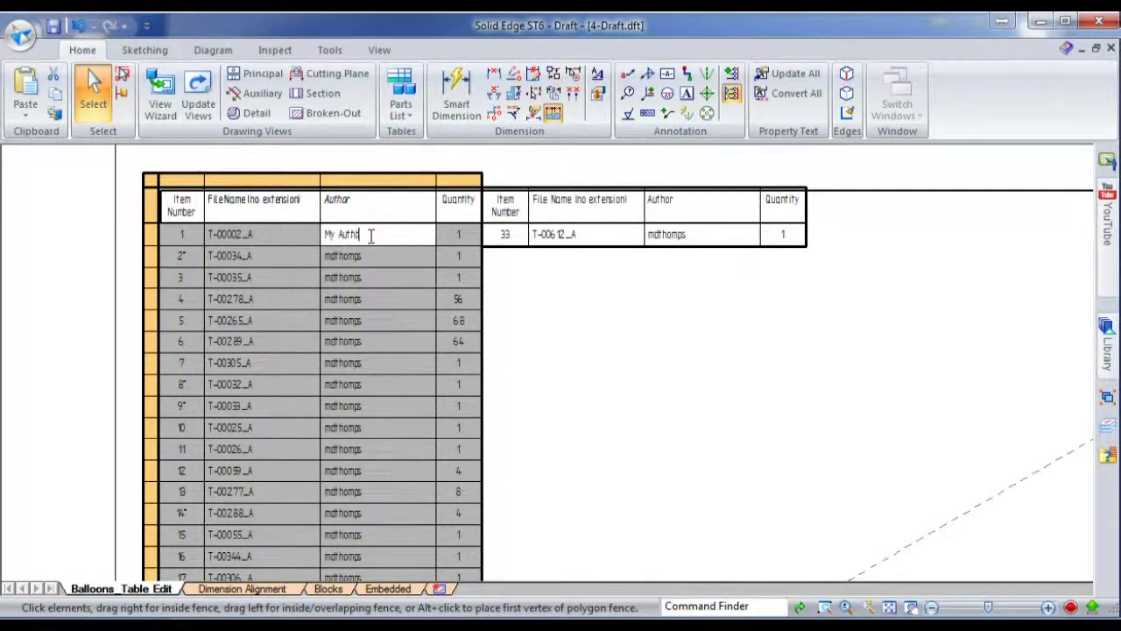
pyautogui.write('r')
pyautogui.press('Return')
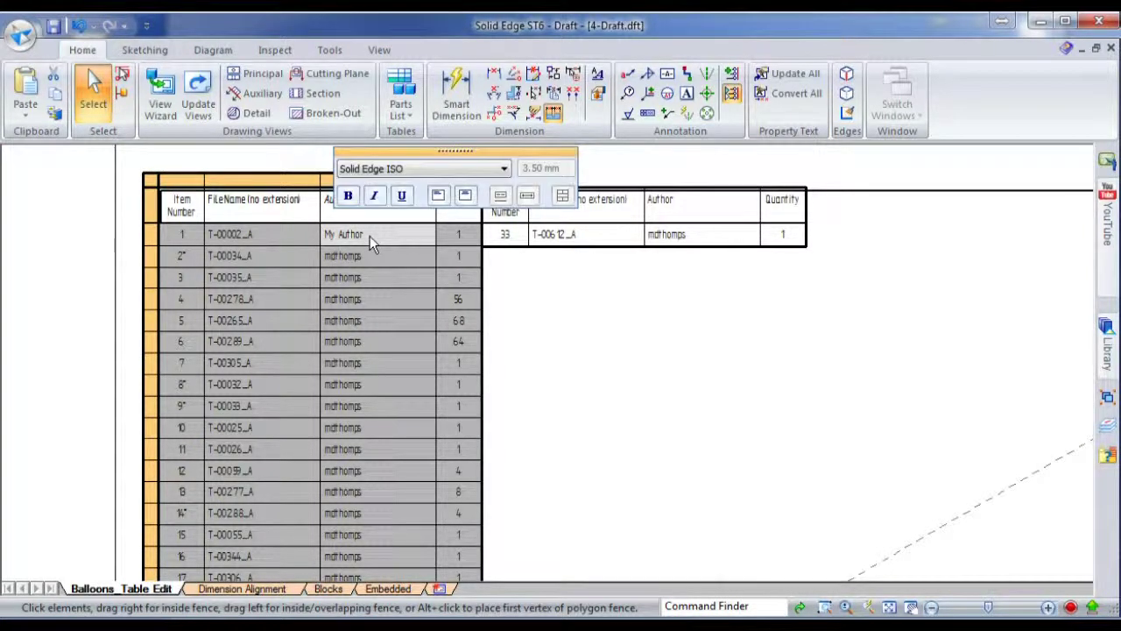
# Clear the Author cell override to restore the original value and exit table editing
pyautogui.rightClick(382, 233)
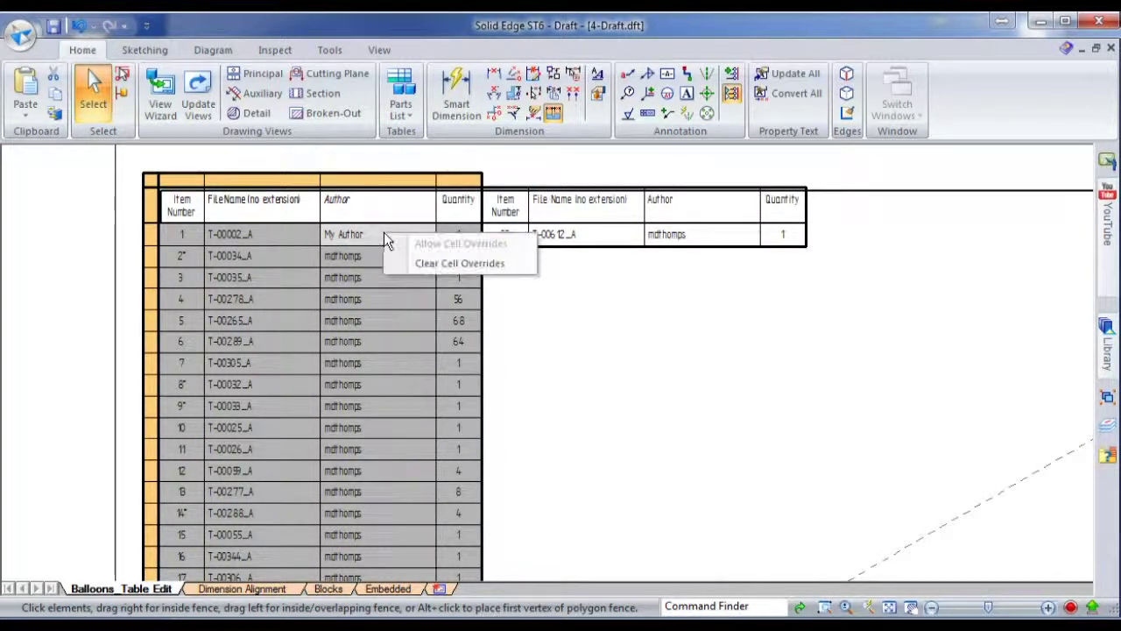
pyautogui.click(424, 264)
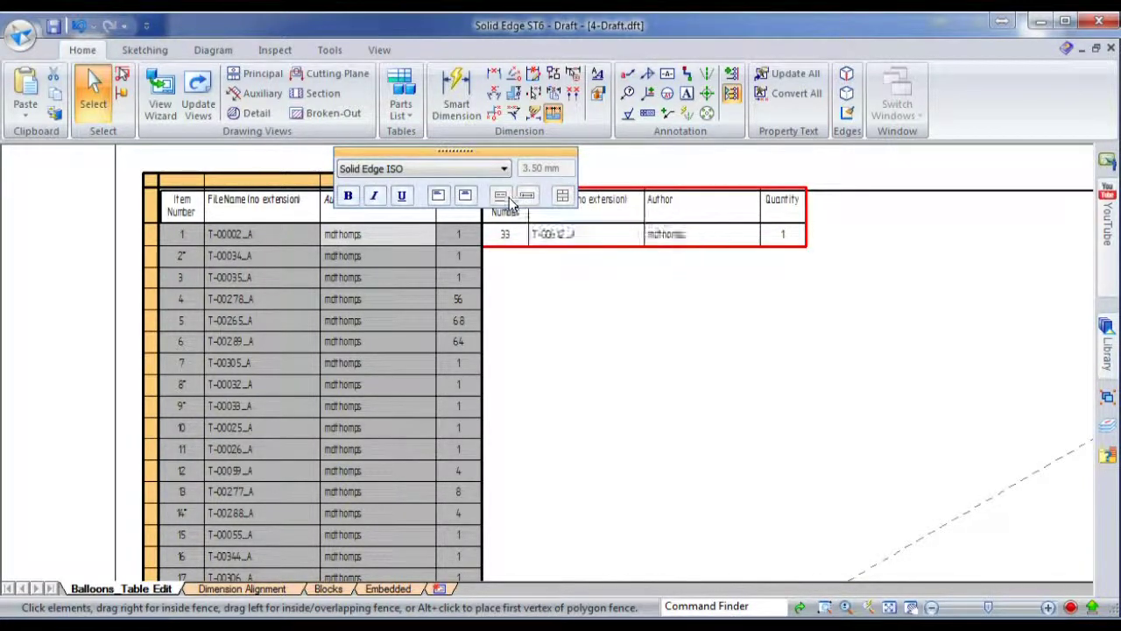
pyautogui.click(510, 300)
pyautogui.click(358, 239)
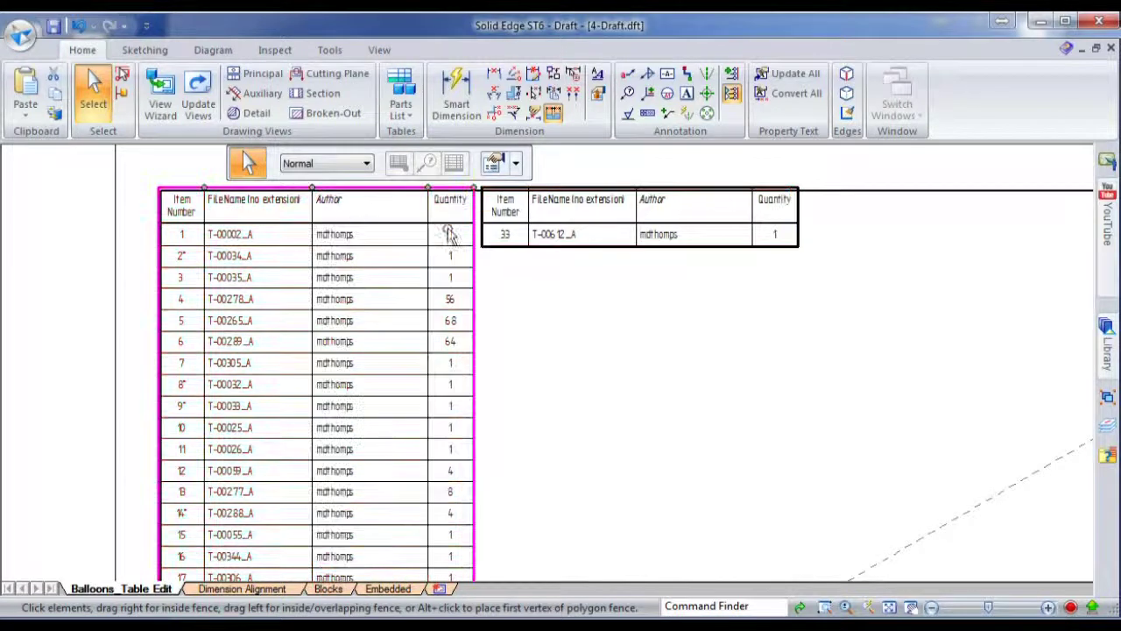
pyautogui.click(551, 283)
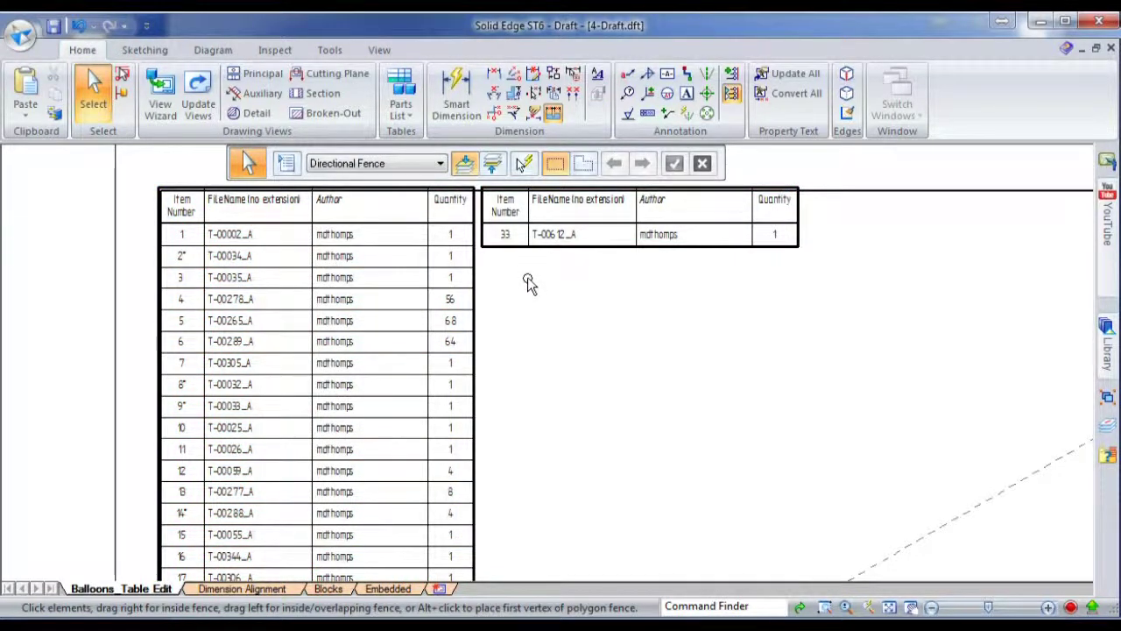
pyautogui.scroll(-5, 466, 244)
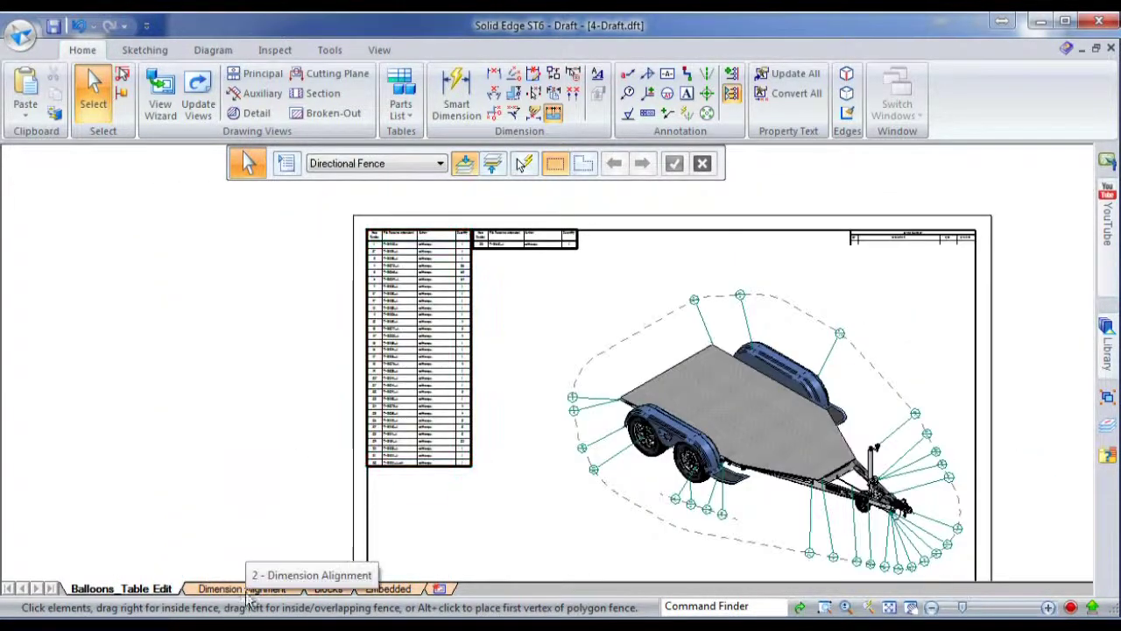
# On the Dimension Alignment sheet, align the top view vertically with the lower-left view by keypoints
pyautogui.click(247, 590)
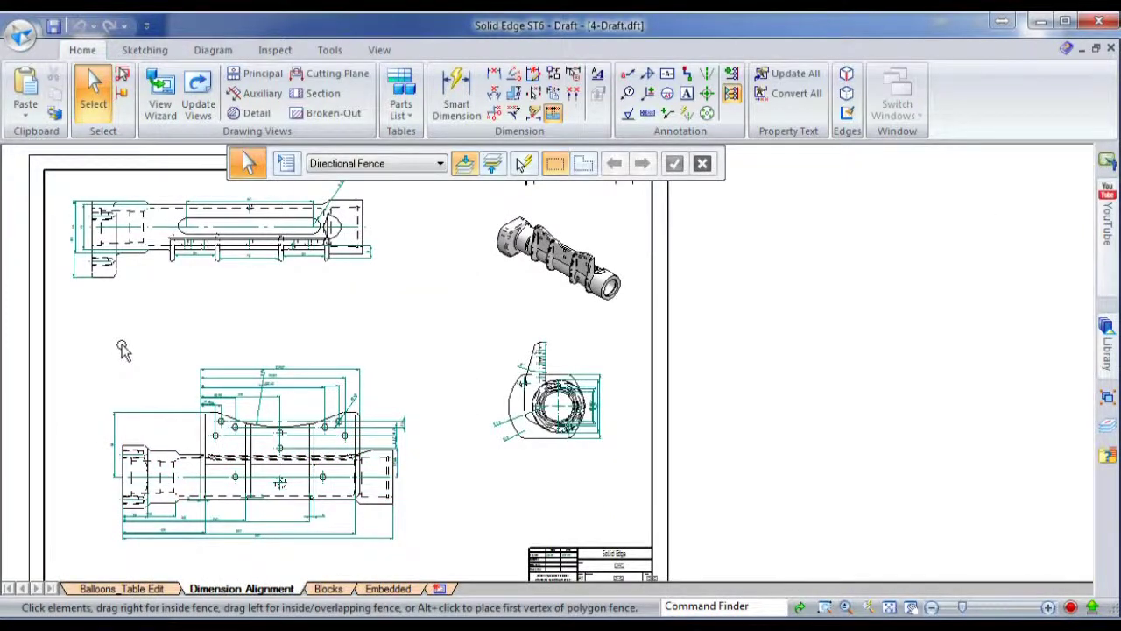
pyautogui.click(140, 447)
pyautogui.rightClick(140, 445)
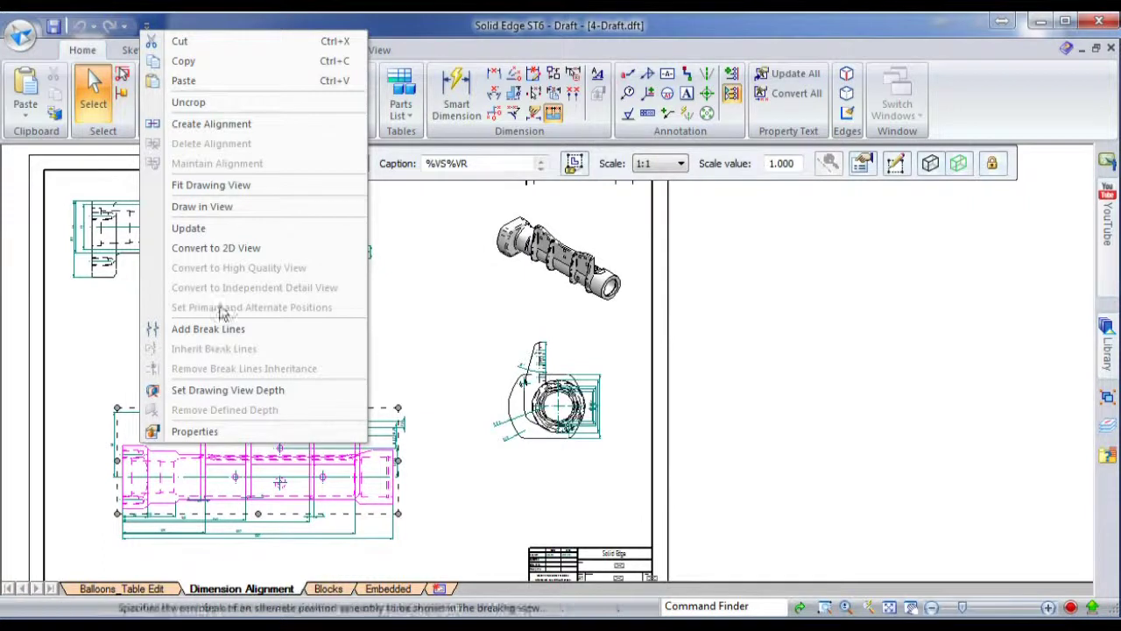
pyautogui.click(238, 127)
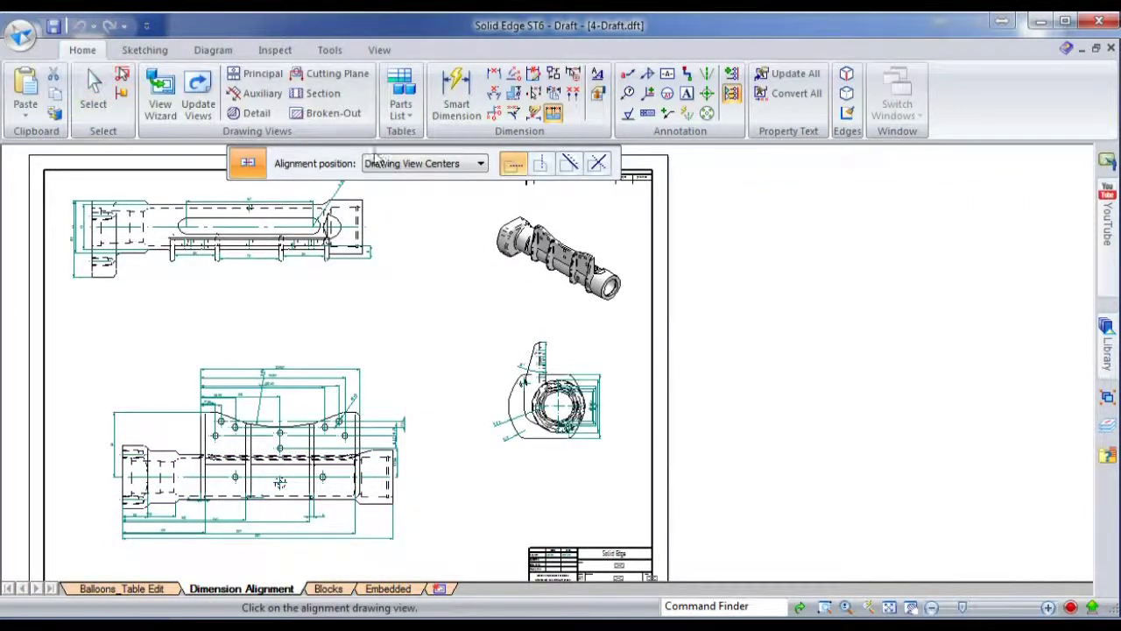
pyautogui.click(425, 164)
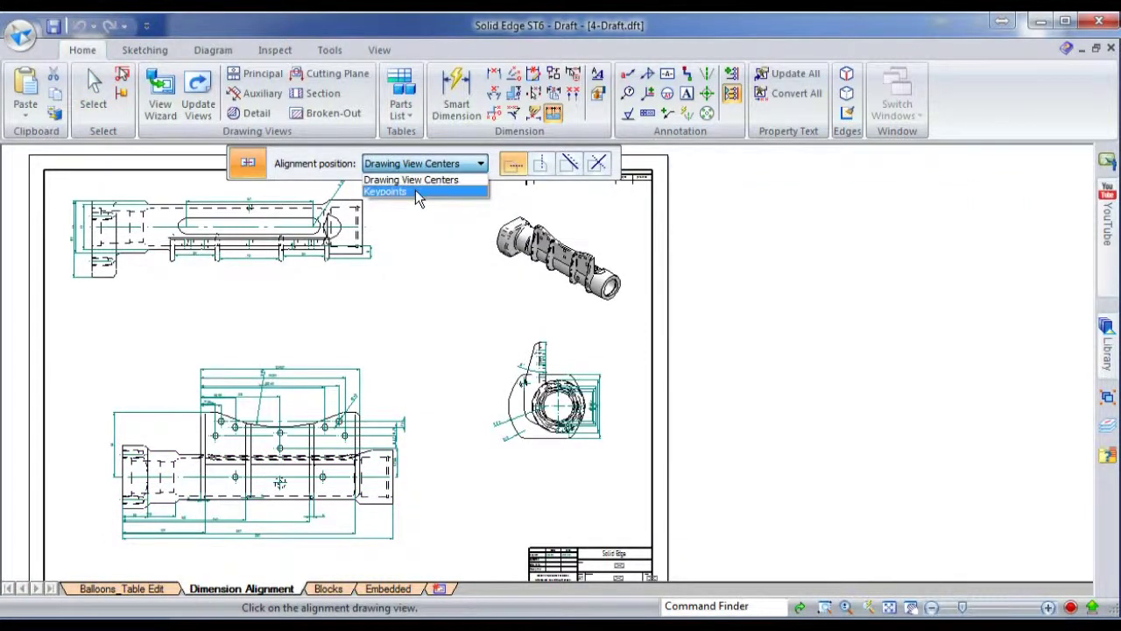
pyautogui.click(418, 192)
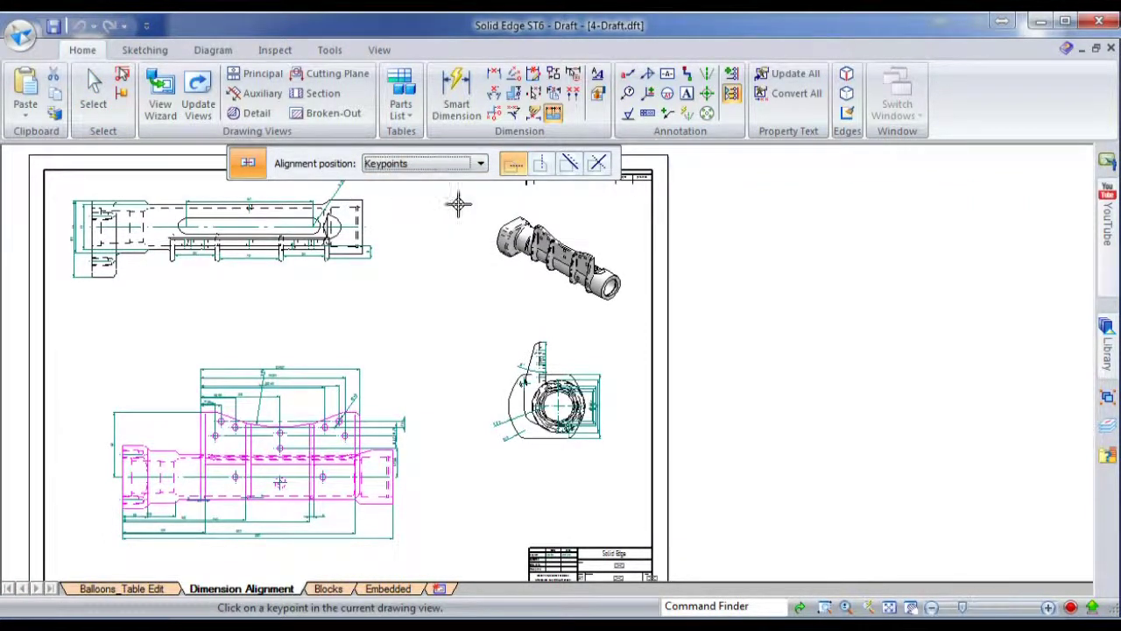
pyautogui.click(541, 163)
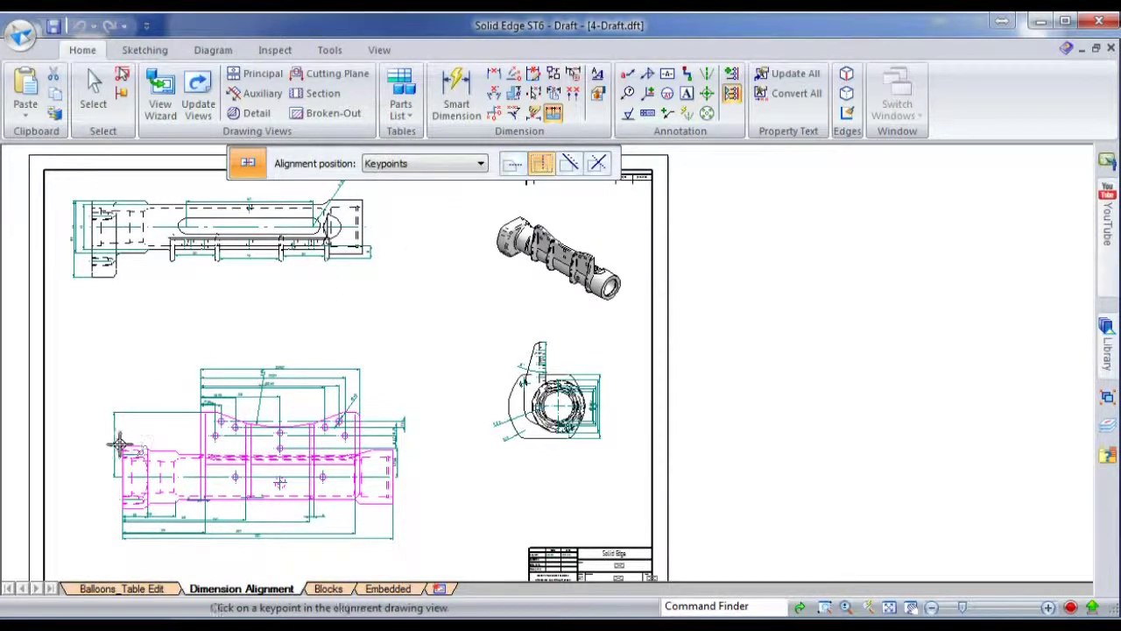
pyautogui.click(95, 276)
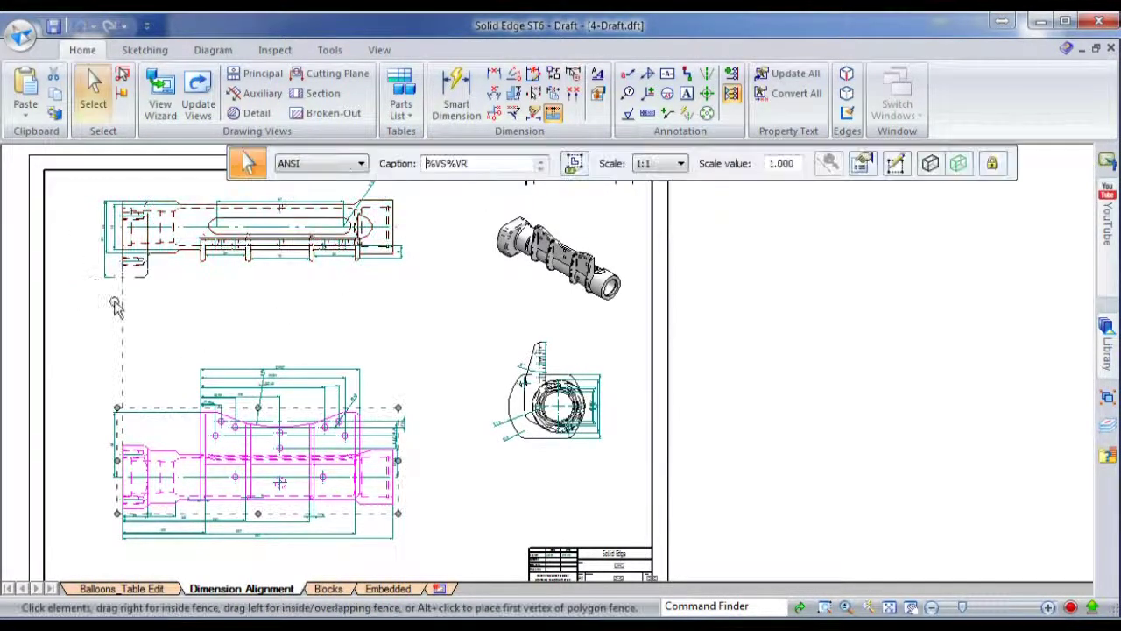
pyautogui.click(370, 328)
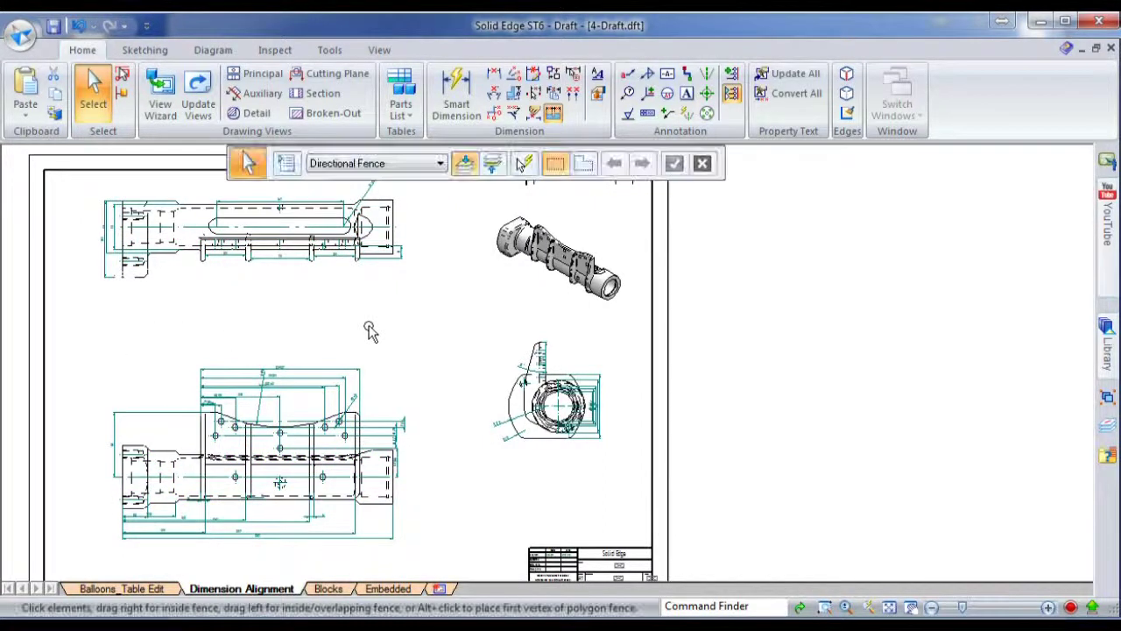
# Align the right view horizontally with the lower-left view, then move the aligned views down
pyautogui.rightClick(528, 403)
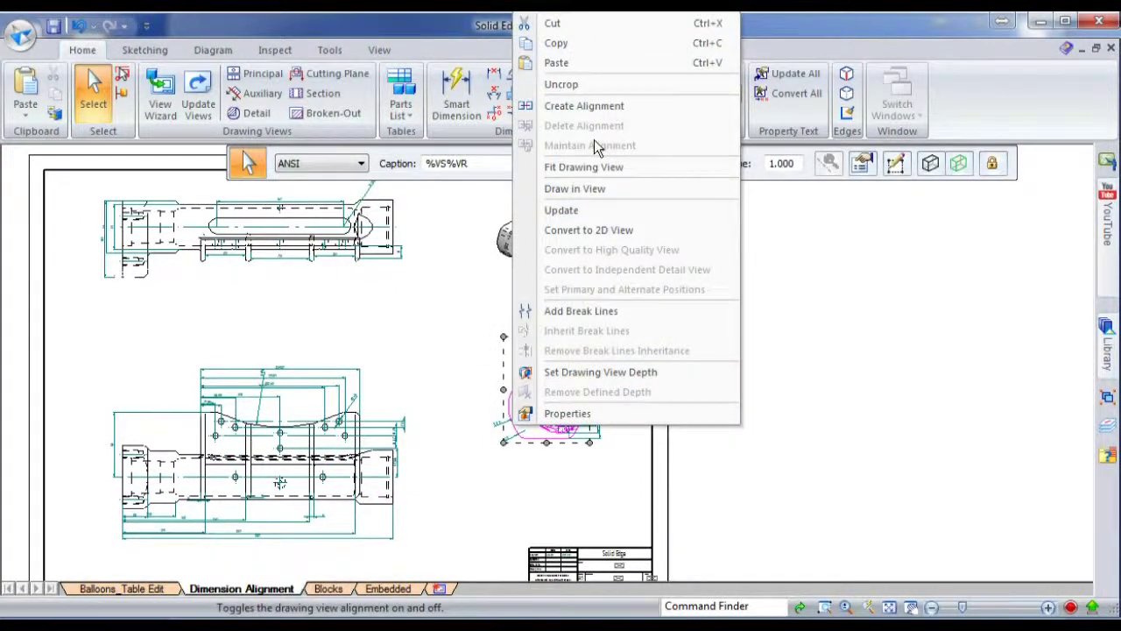
pyautogui.click(602, 106)
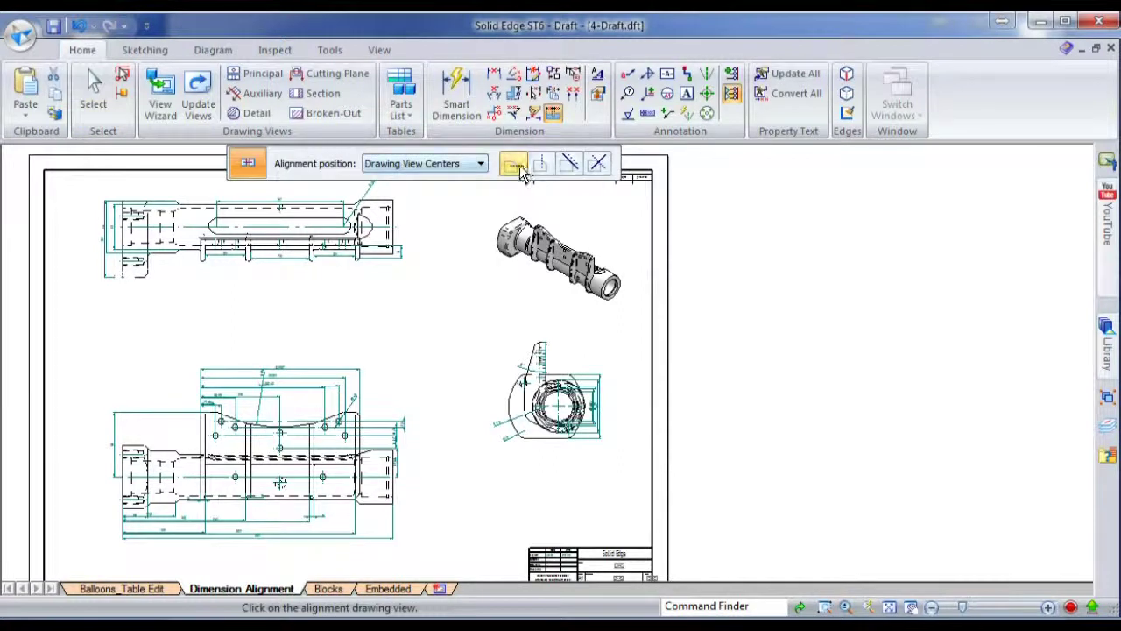
pyautogui.click(394, 477)
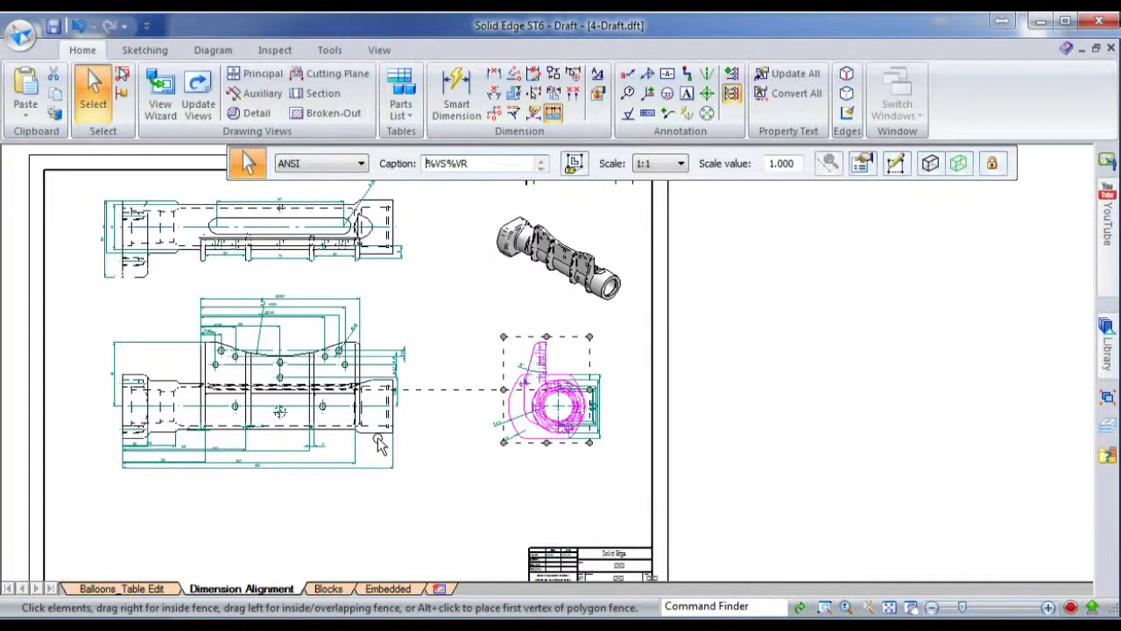
pyautogui.moveTo(379, 442); pyautogui.dragTo(381, 503)
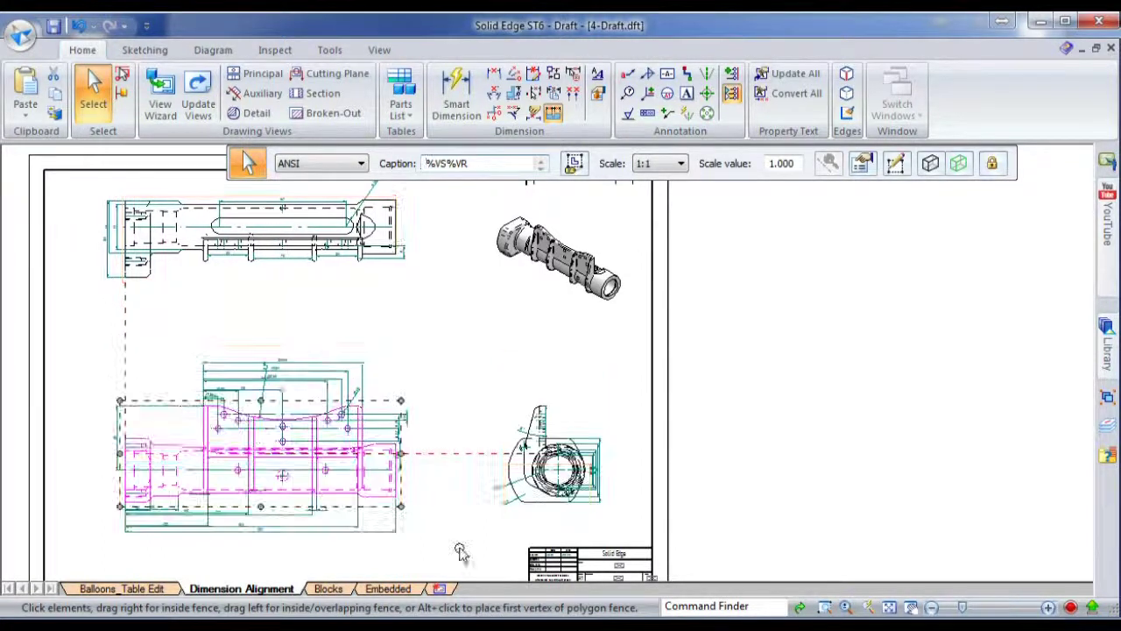
pyautogui.click(443, 529)
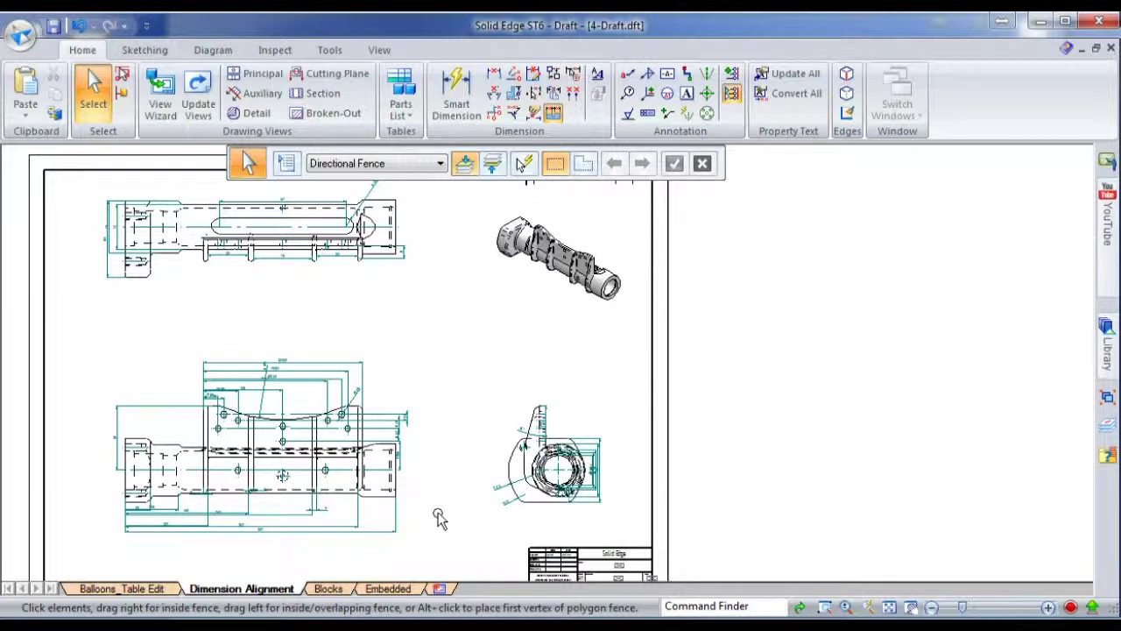
# Move the top-left view down and arrange the dimensions of the lower and upper part views
pyautogui.moveTo(403, 217); pyautogui.dragTo(401, 246)
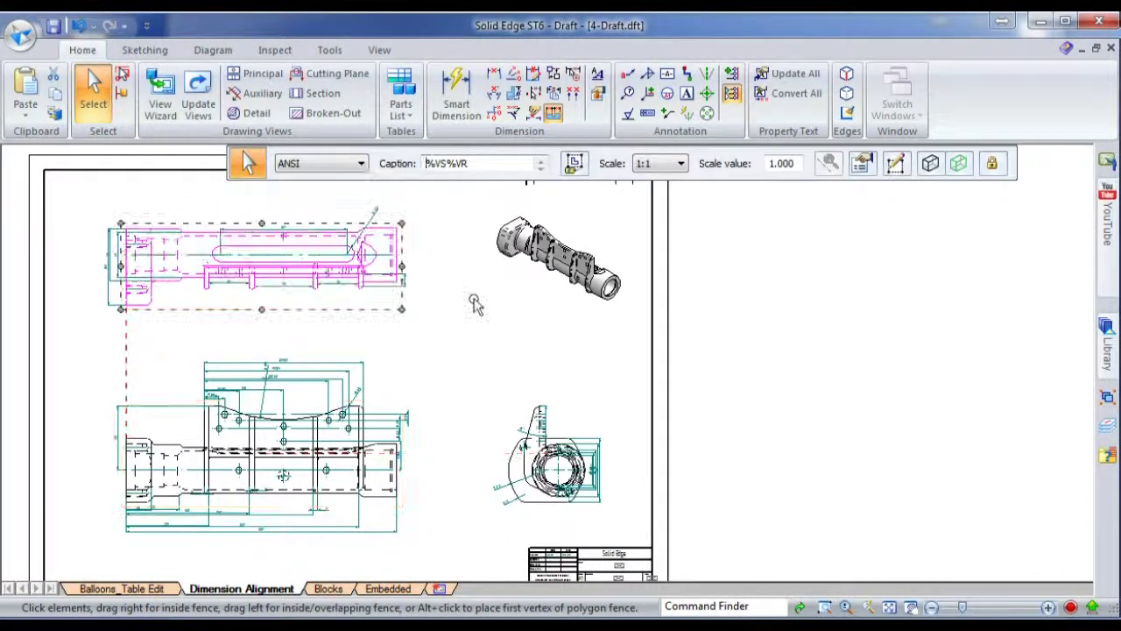
pyautogui.click(574, 96)
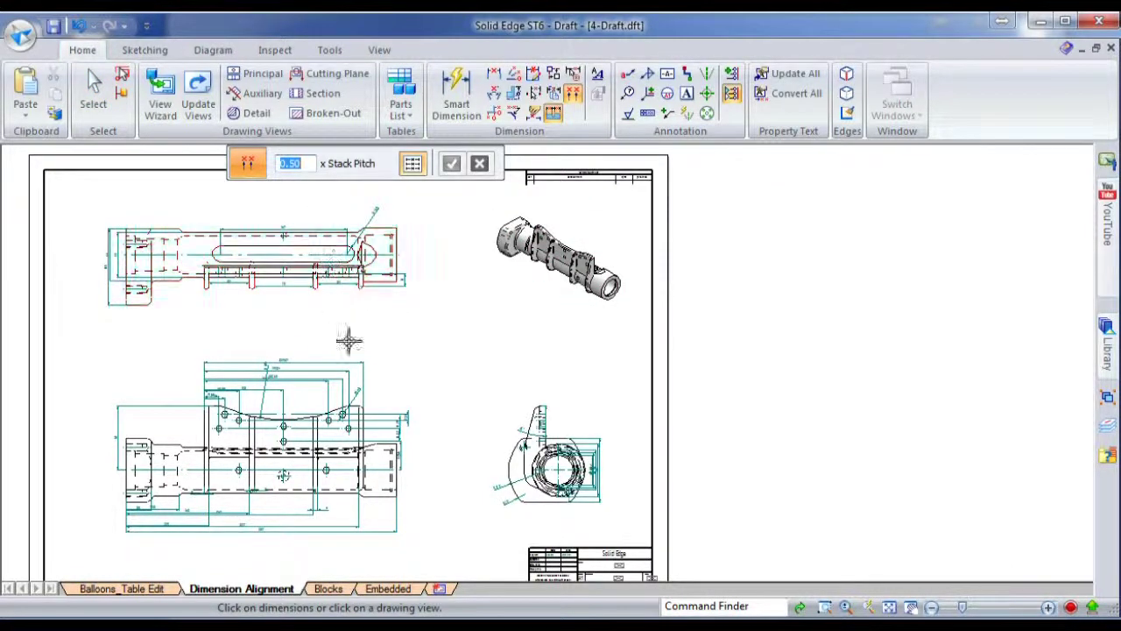
pyautogui.click(296, 424)
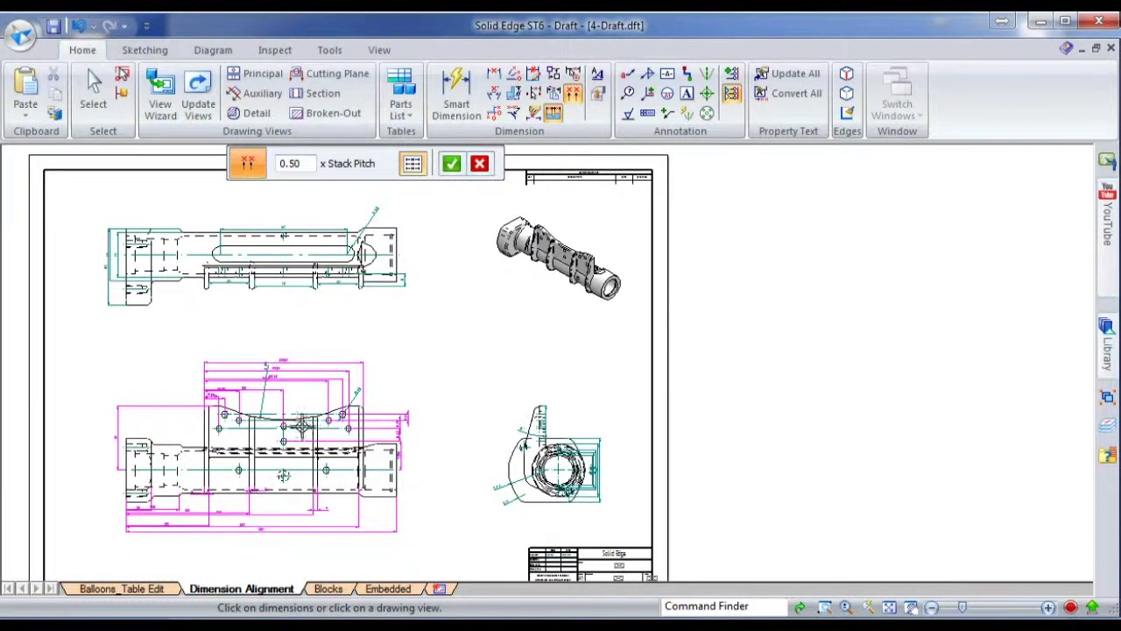
pyautogui.click(451, 163)
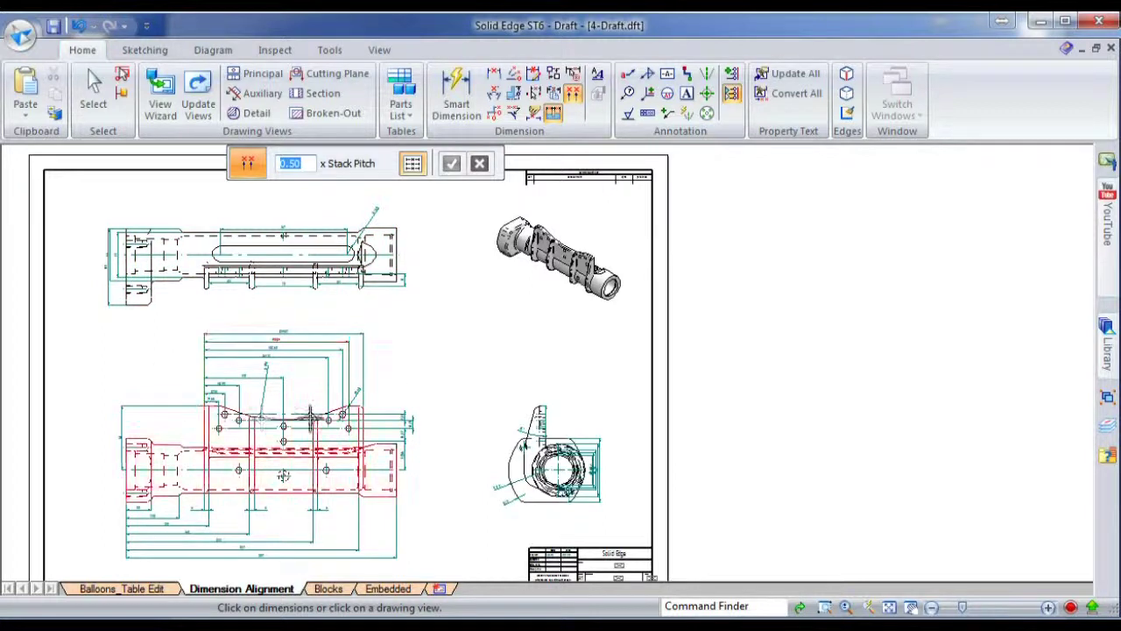
pyautogui.click(393, 248)
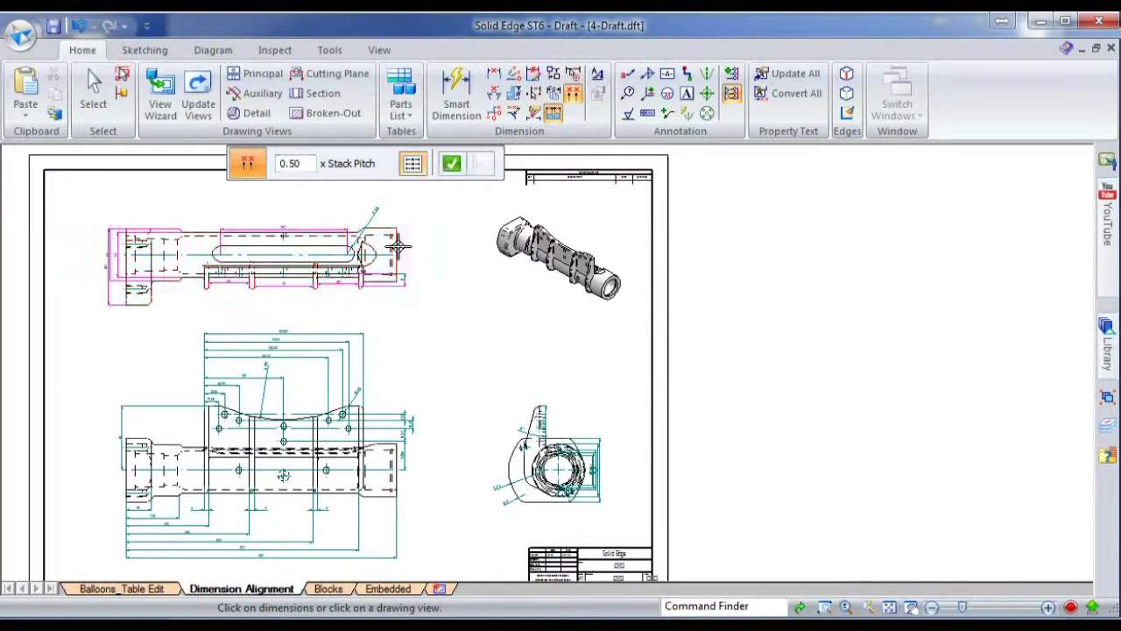
pyautogui.click(451, 163)
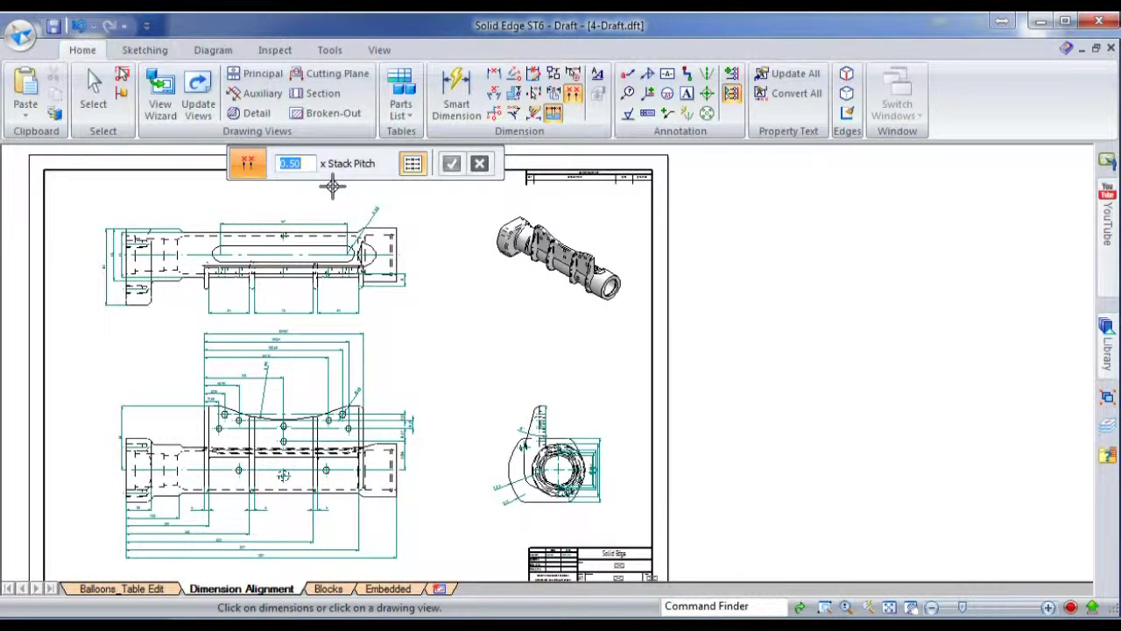
# Set the stack pitch to 1.00 and restack the upper view's dimensions
pyautogui.write('1')
pyautogui.press('Return')
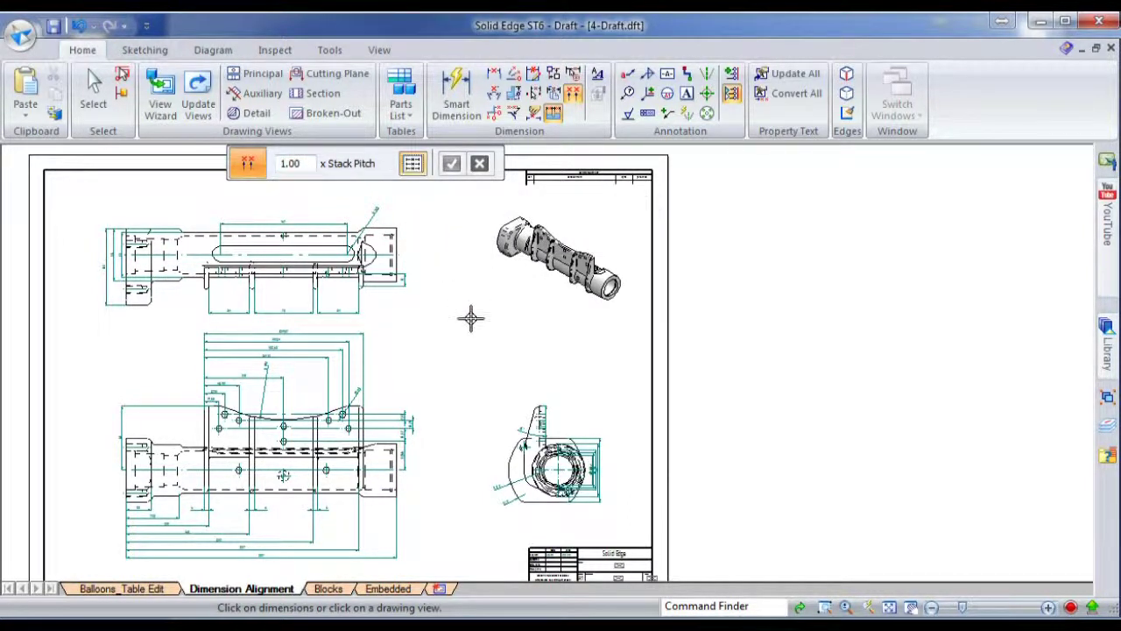
pyautogui.click(410, 252)
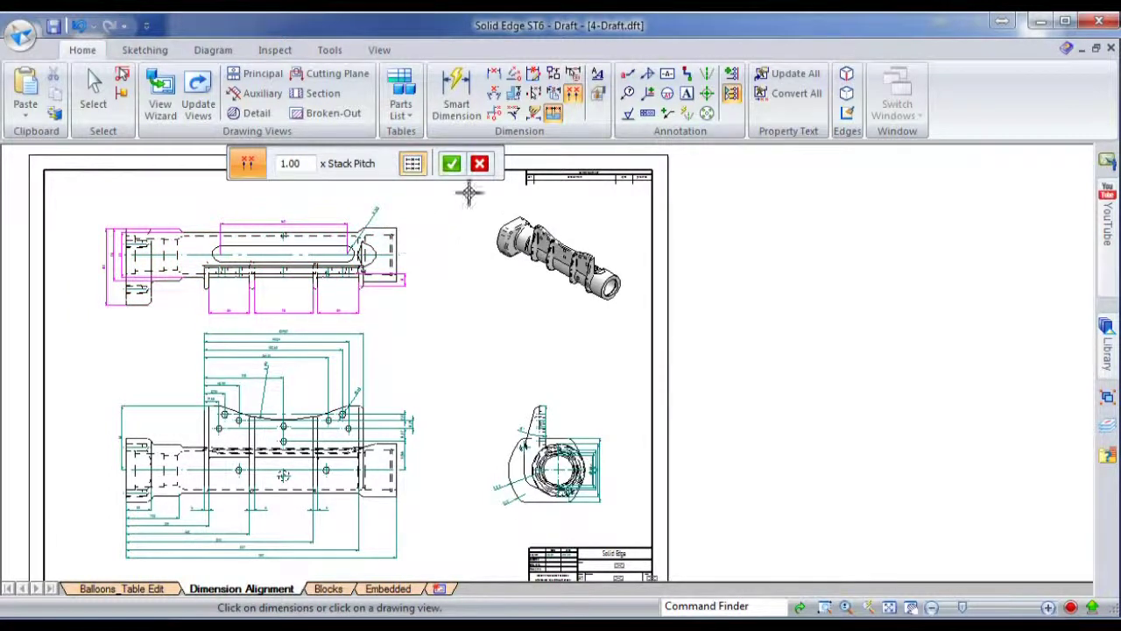
pyautogui.click(451, 164)
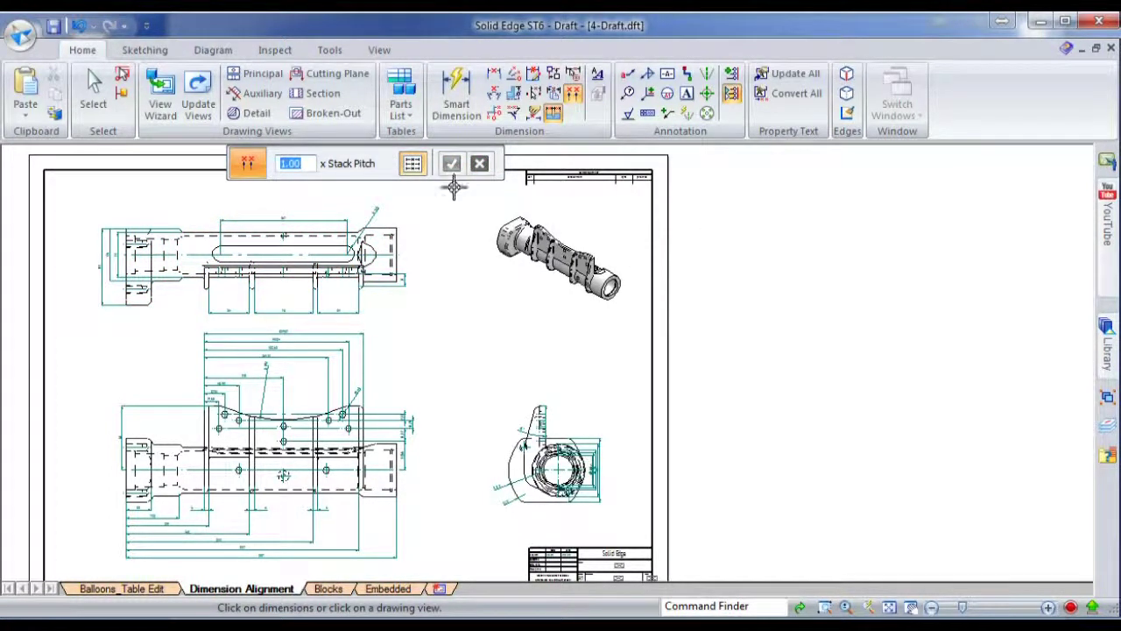
pyautogui.press('Escape')
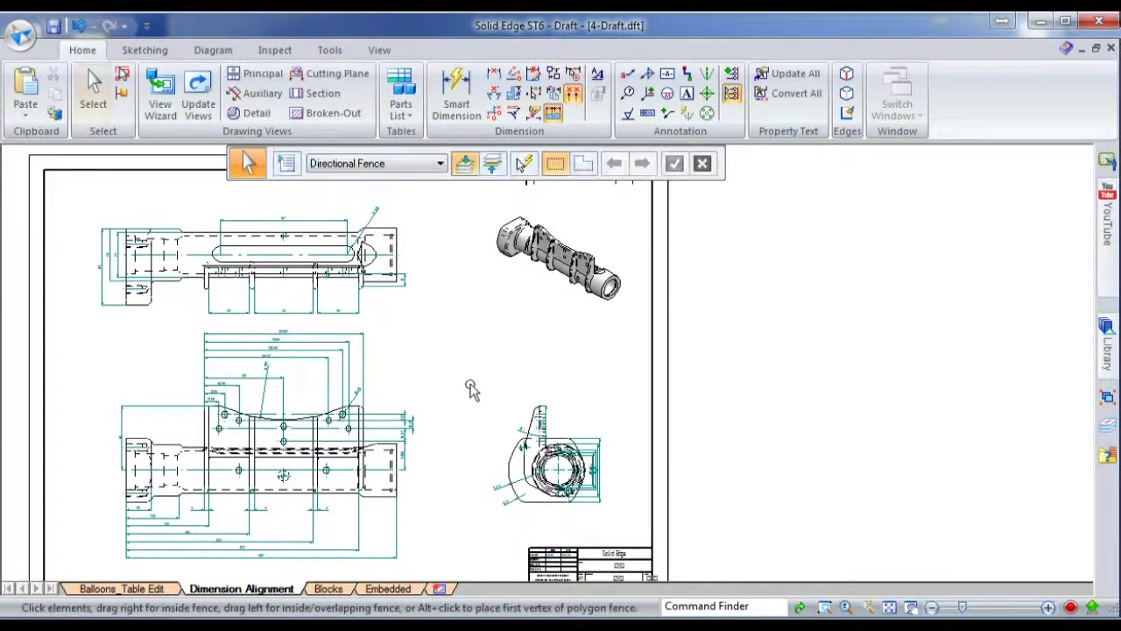
# Fence-select the flange view with its dimensions and rearrange them at 1.00 pitch
pyautogui.scroll(3, 583, 499)
pyautogui.scroll(3, 582, 499)
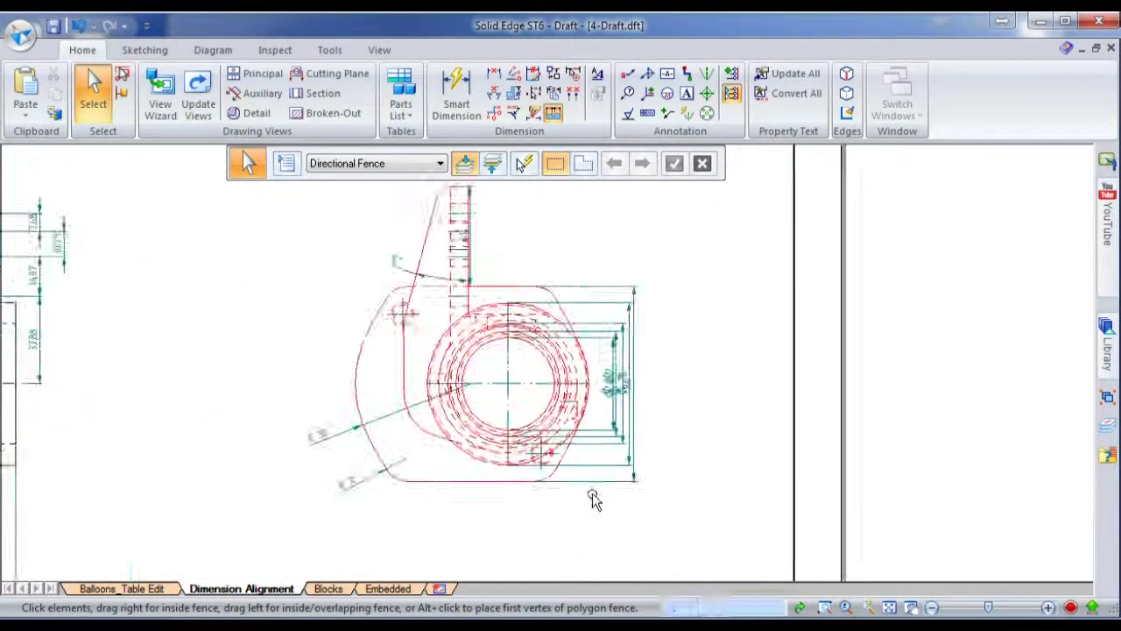
pyautogui.scroll(-2, 648, 528)
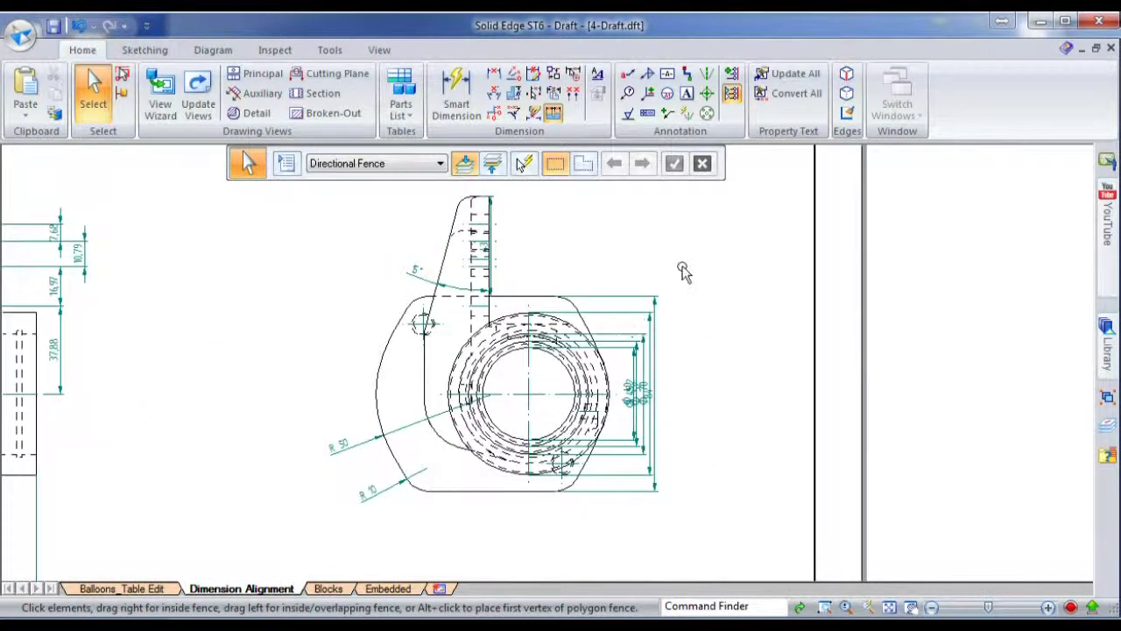
pyautogui.moveTo(683, 266); pyautogui.dragTo(514, 528)
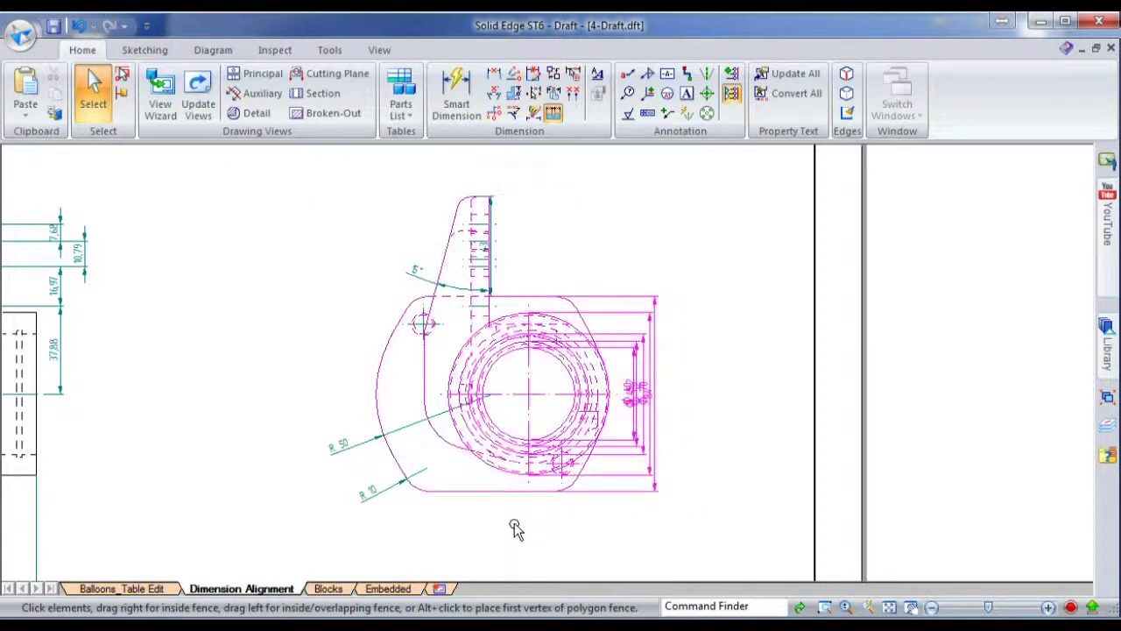
pyautogui.click(677, 266)
pyautogui.moveTo(606, 258)
pyautogui.mouseDown()
pyautogui.moveTo(698, 438)
pyautogui.moveTo(707, 517)
pyautogui.mouseUp()
pyautogui.moveTo(603, 242); pyautogui.dragTo(720, 517)
pyautogui.moveTo(706, 249); pyautogui.dragTo(616, 516)
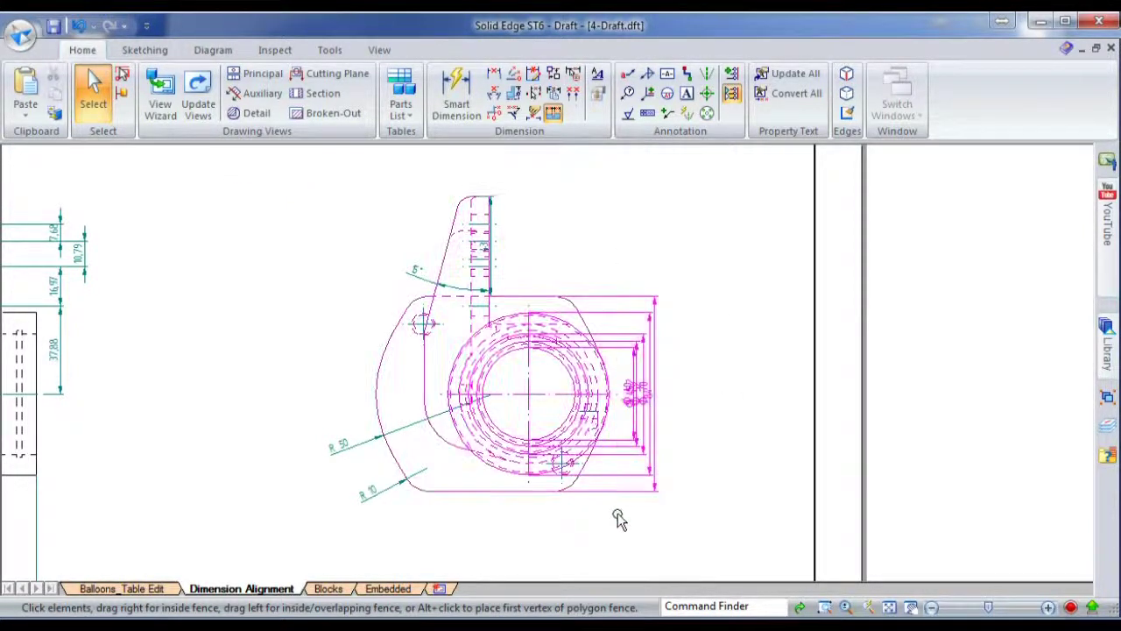
pyautogui.click(575, 98)
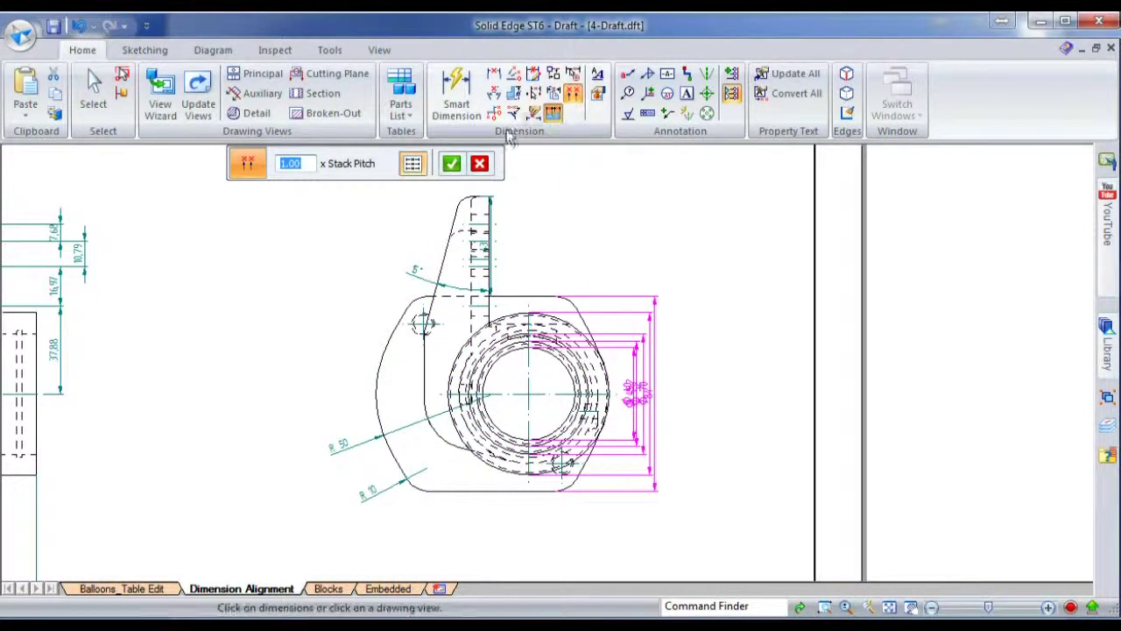
pyautogui.click(451, 166)
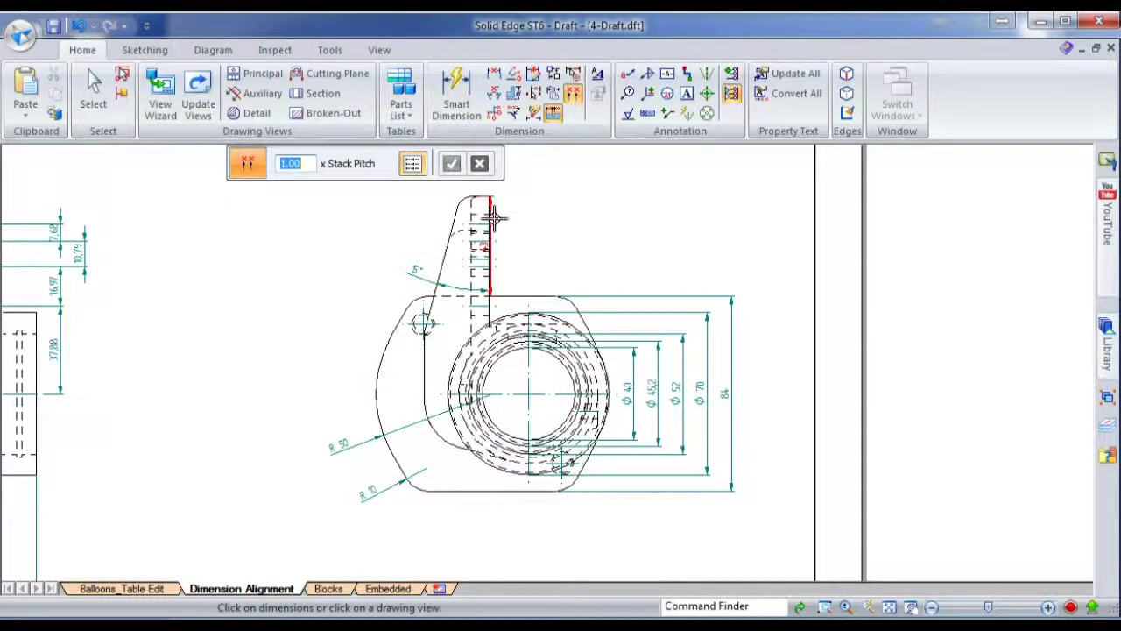
# Move the upper tab's vertical 43 dimension to the left of the part
pyautogui.click(497, 217)
pyautogui.click(452, 165)
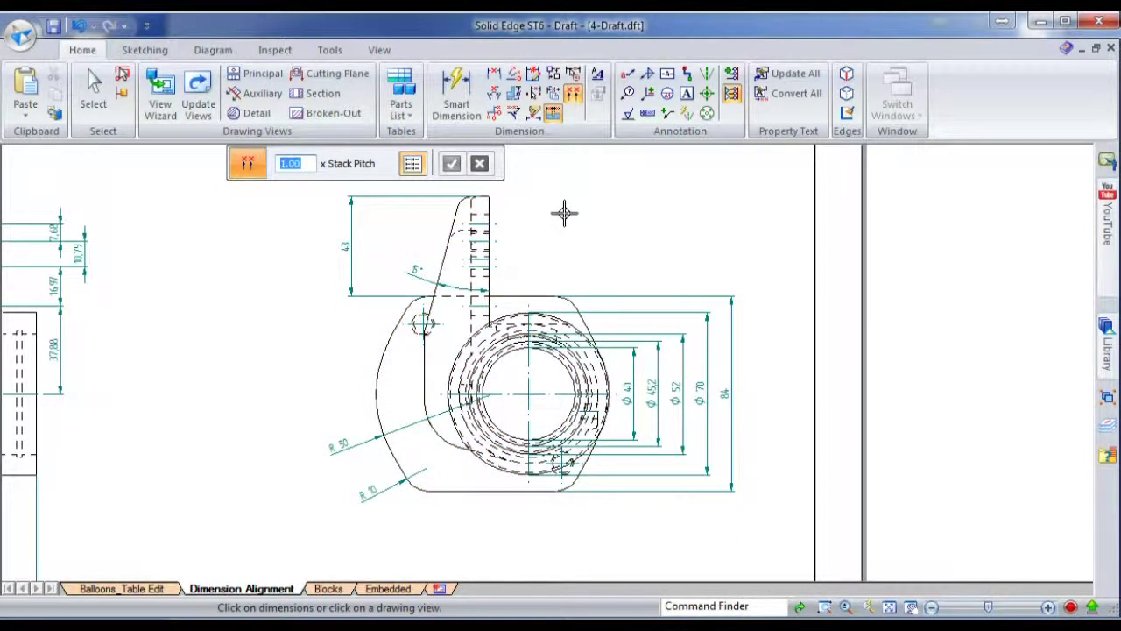
pyautogui.scroll(-5, 793, 373)
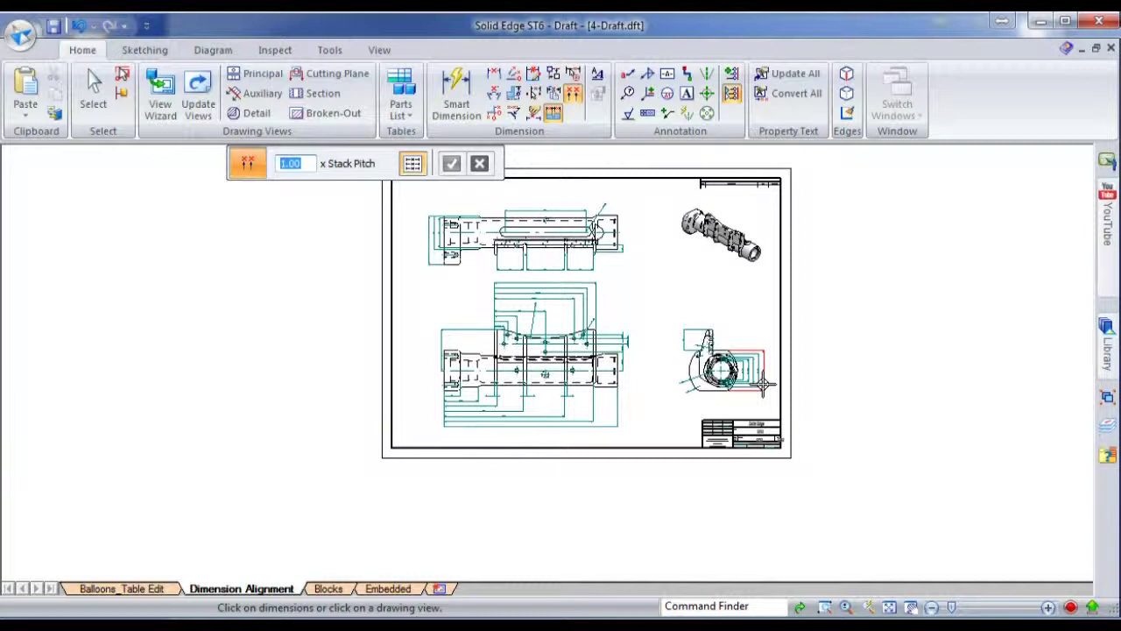
# On the Blocks sheet, inspect the HEADLAMP block's properties without changing them
pyautogui.click(329, 589)
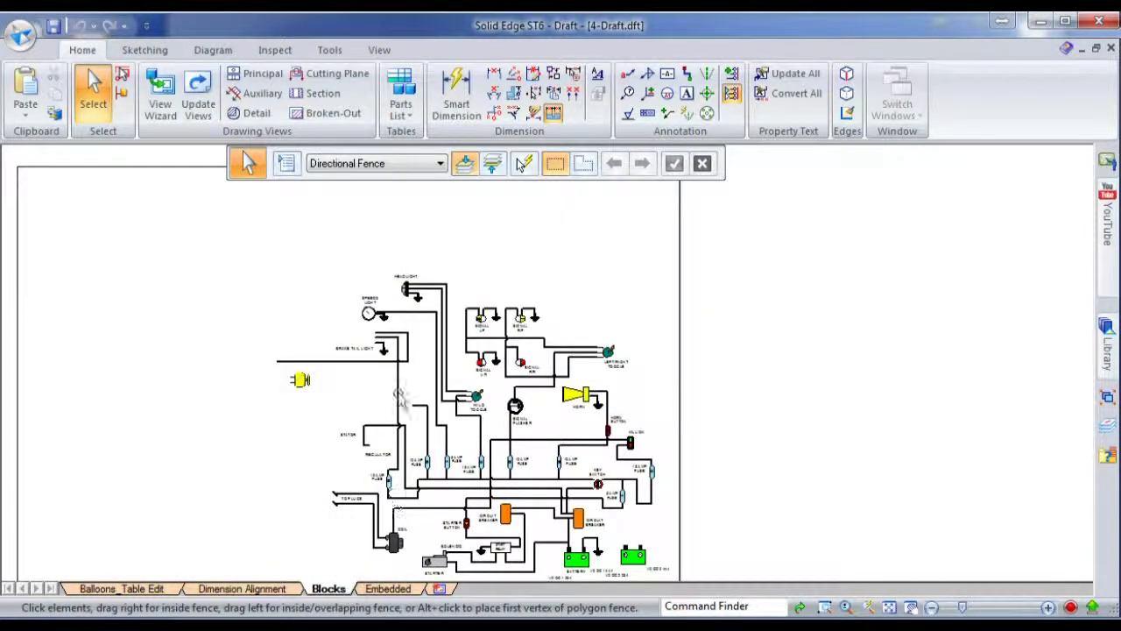
pyautogui.click(404, 293)
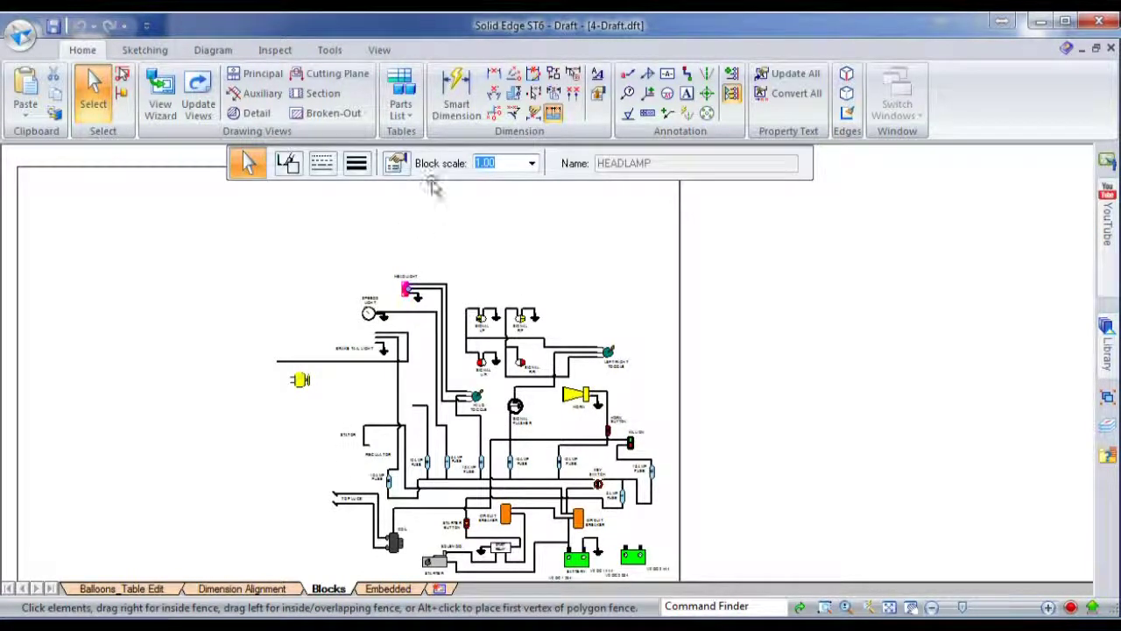
pyautogui.click(397, 166)
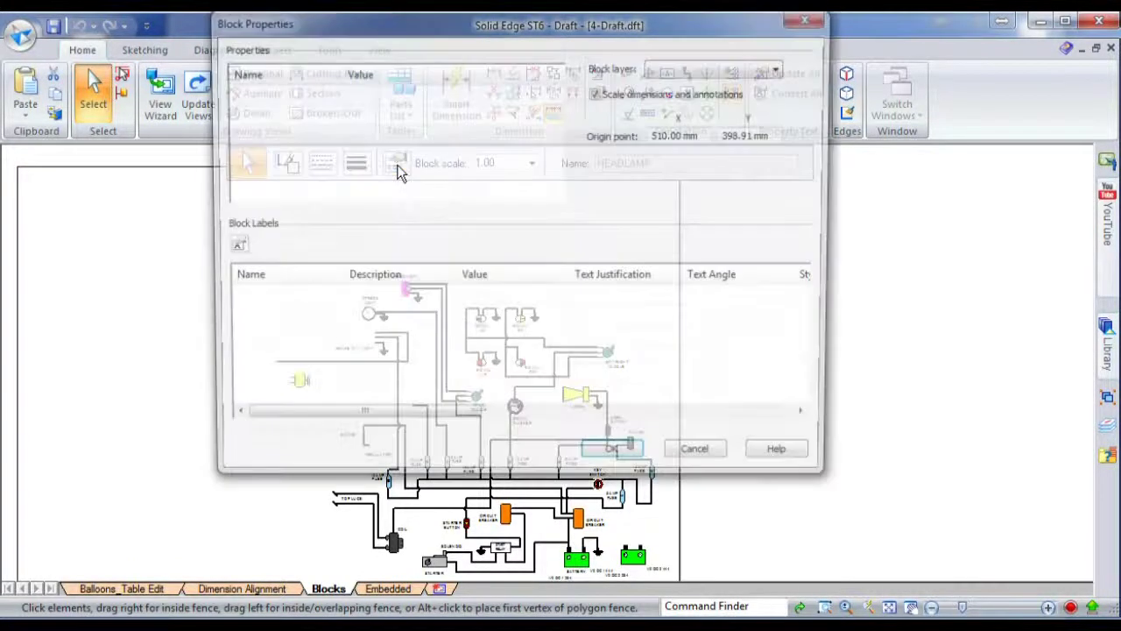
pyautogui.click(717, 458)
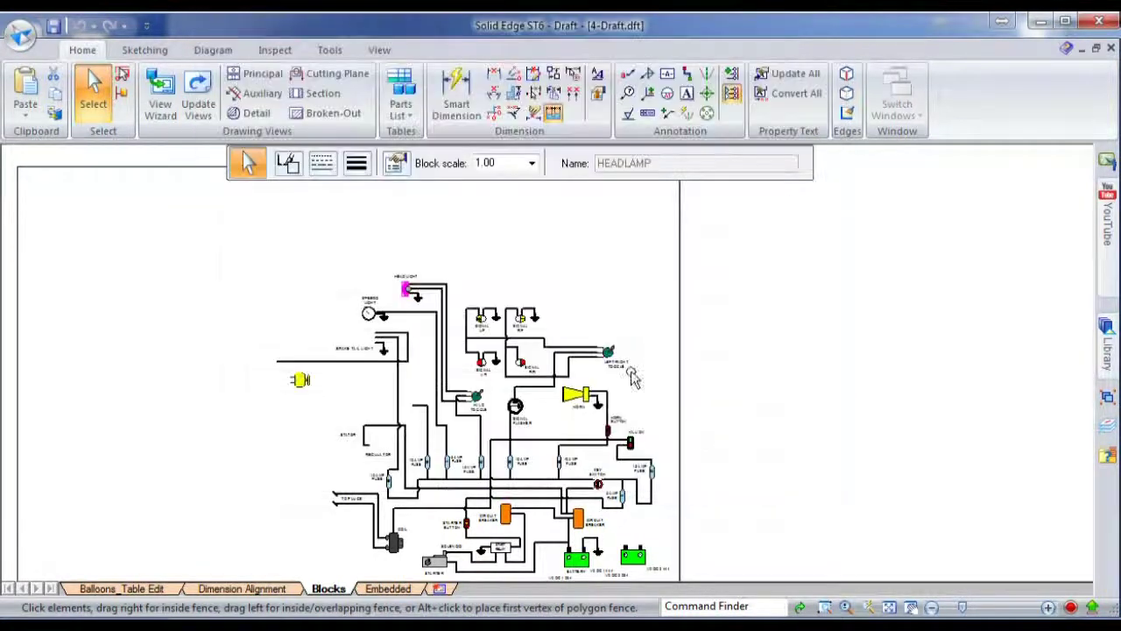
# Create a block table from all blocks using By Active Sheet
pyautogui.click(418, 114)
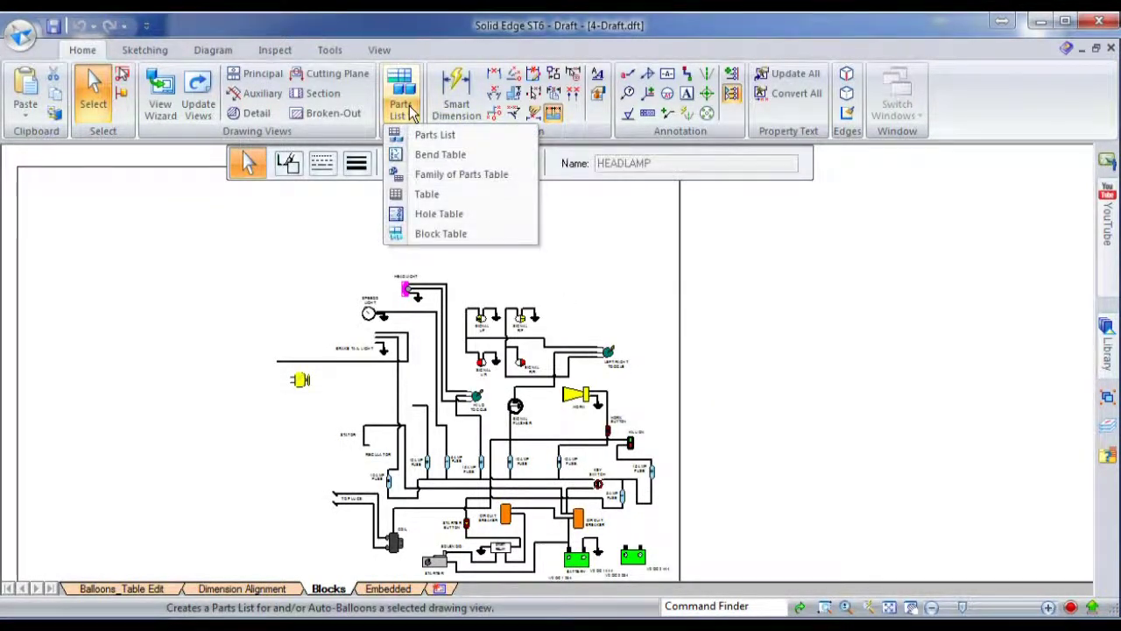
pyautogui.click(422, 234)
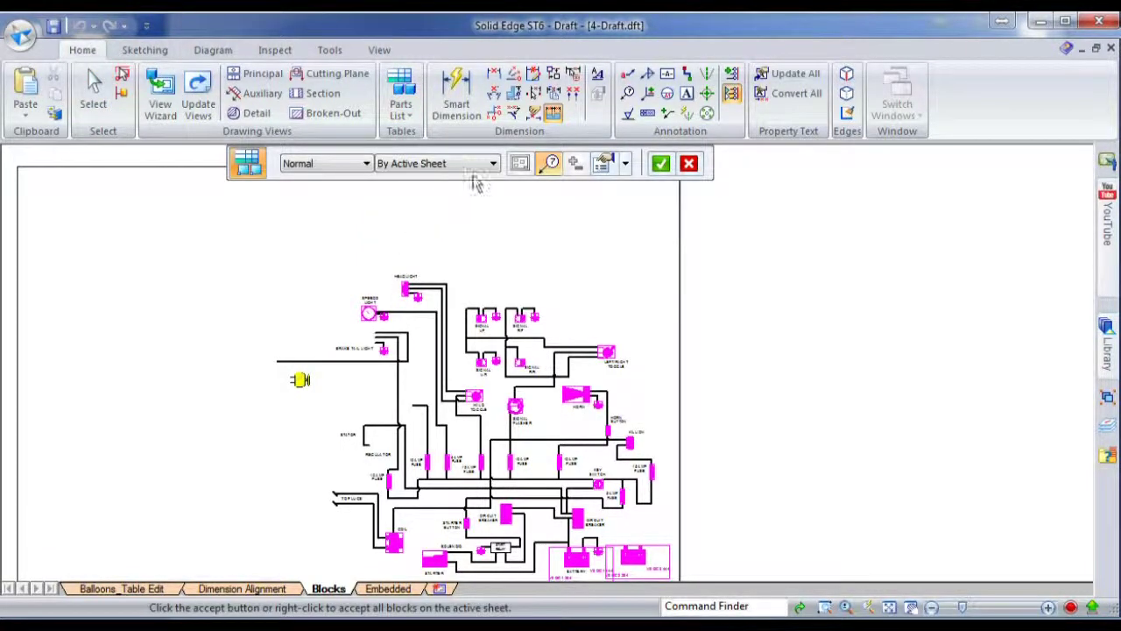
pyautogui.click(493, 163)
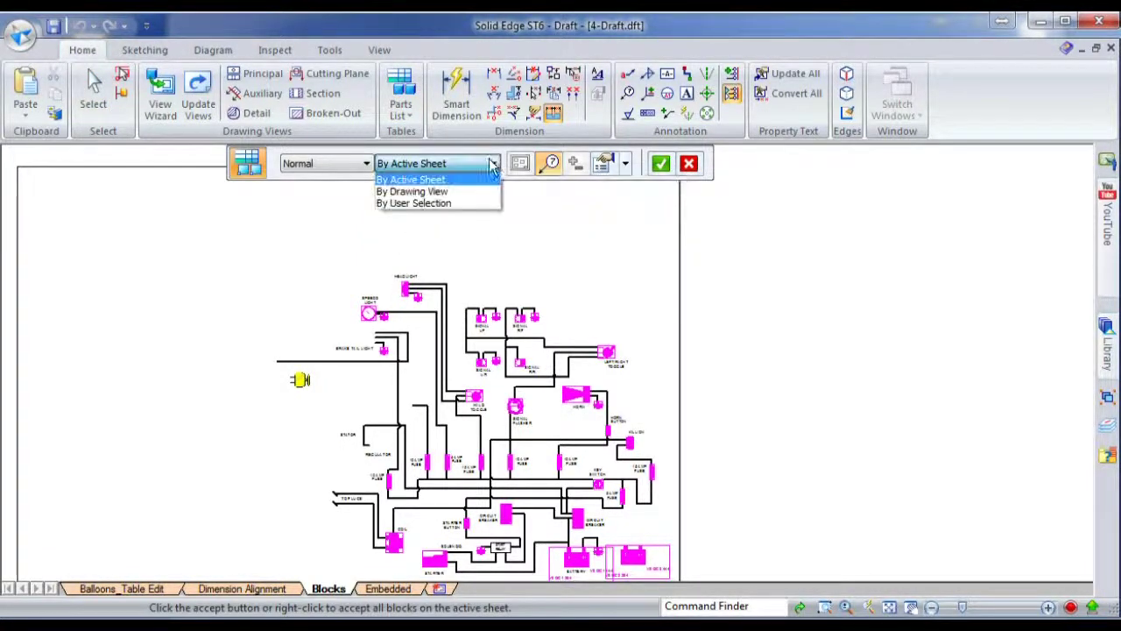
pyautogui.click(450, 180)
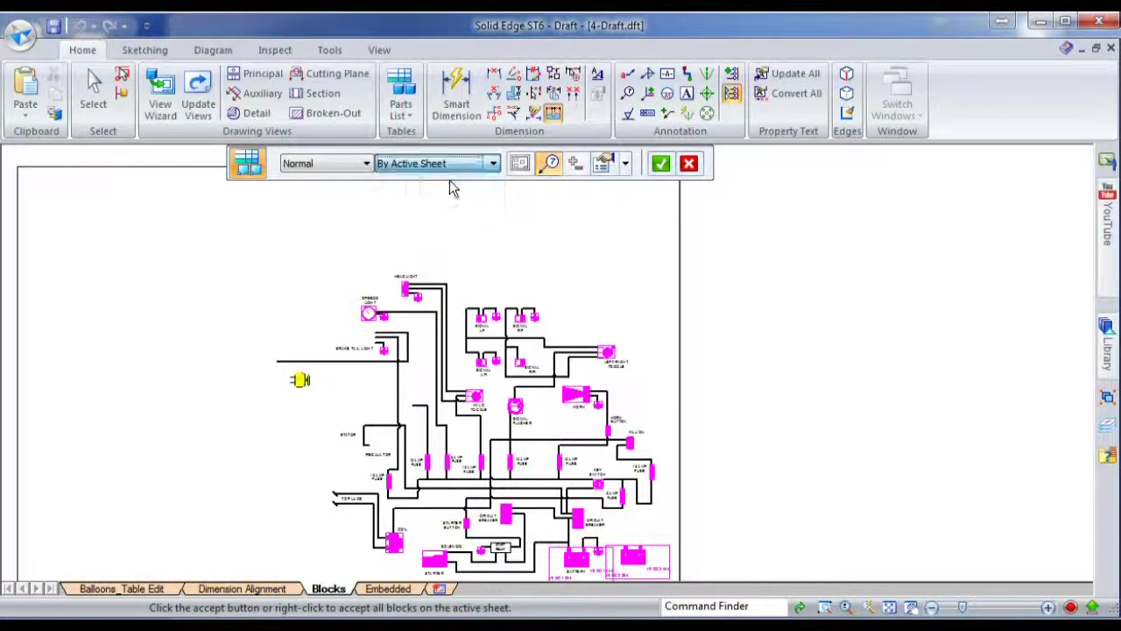
pyautogui.click(661, 166)
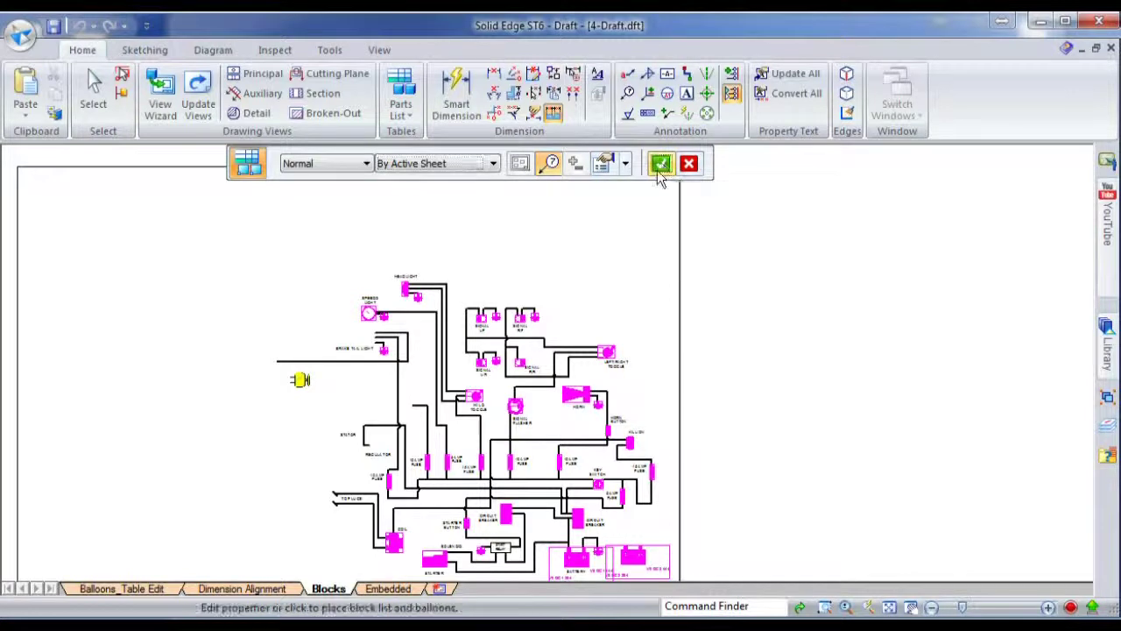
# Place the block table at the sheet's top-left and list each block occurrence on its own row
pyautogui.click(19, 166)
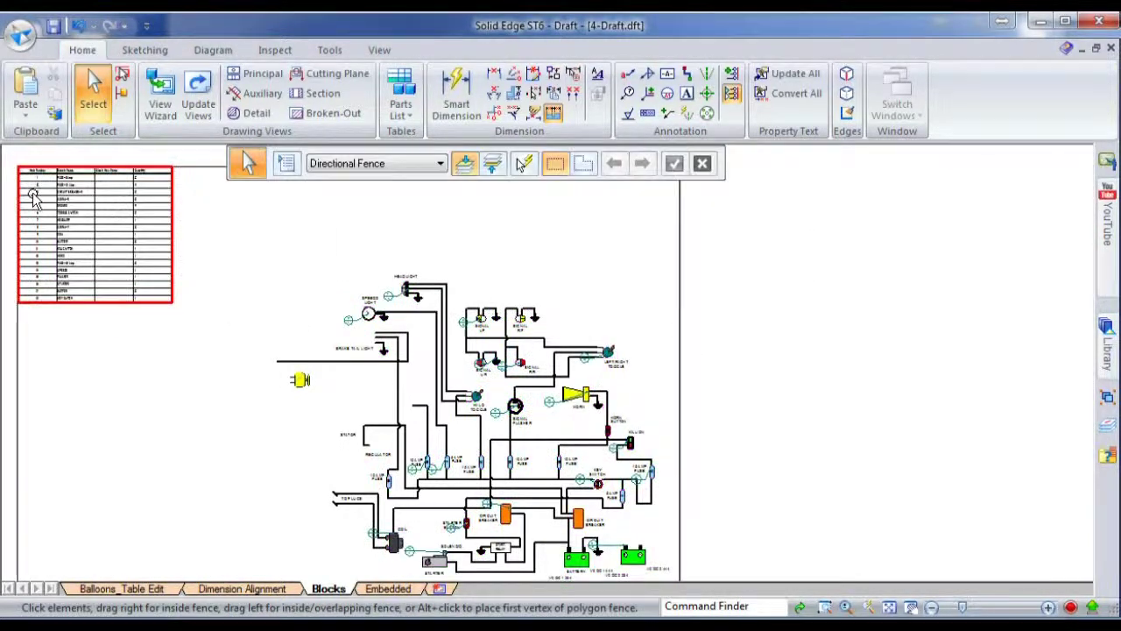
pyautogui.scroll(5, 30, 172)
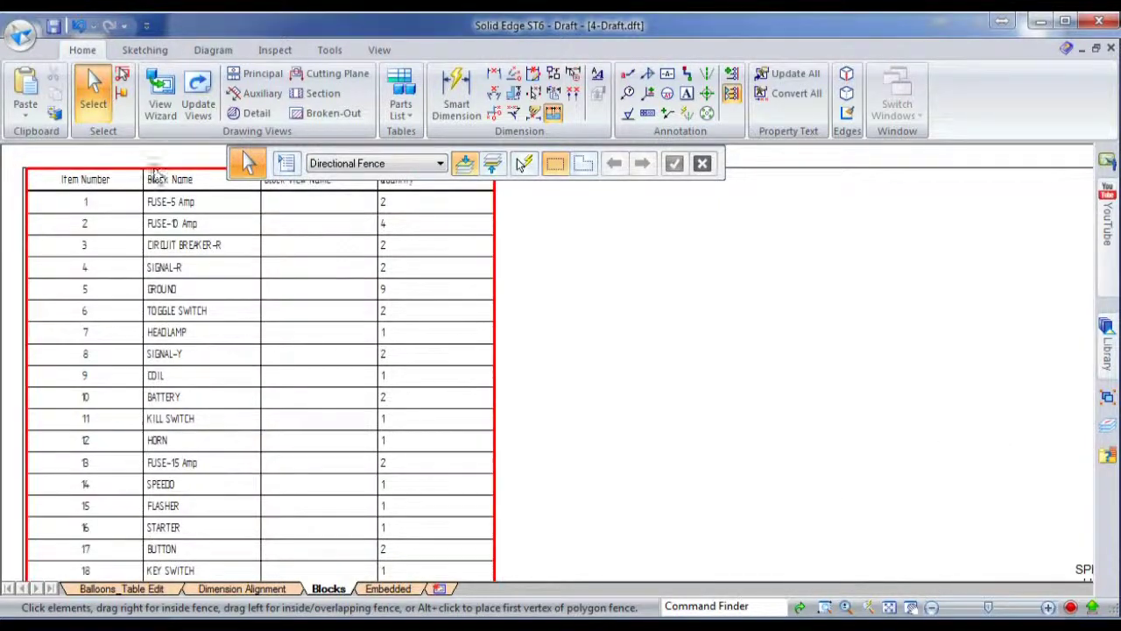
pyautogui.rightClick(198, 187)
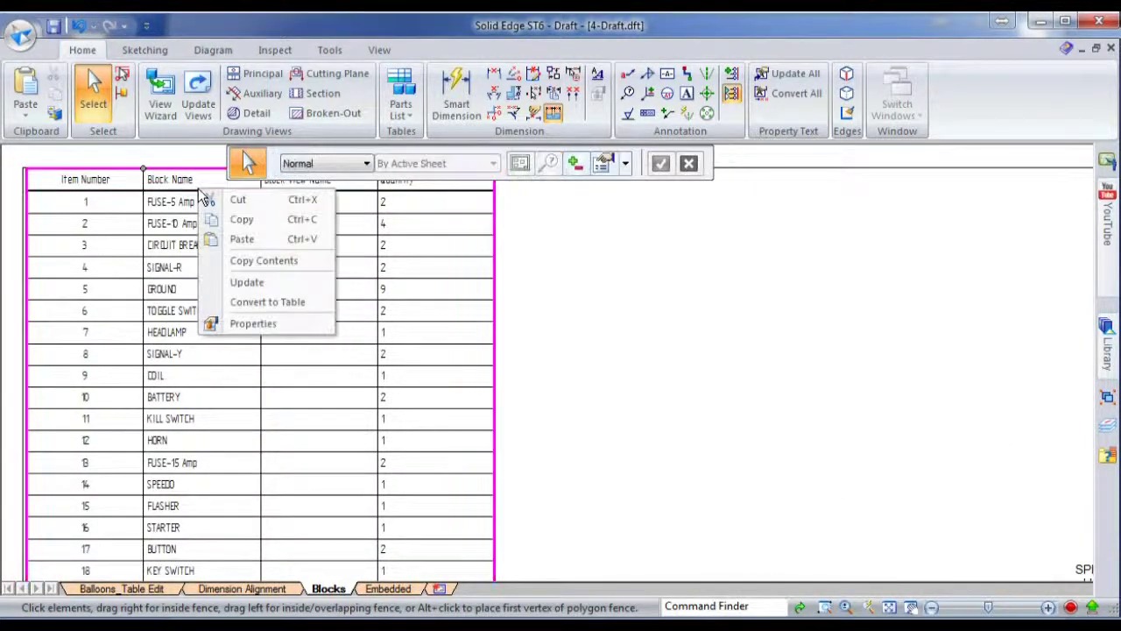
pyautogui.click(275, 323)
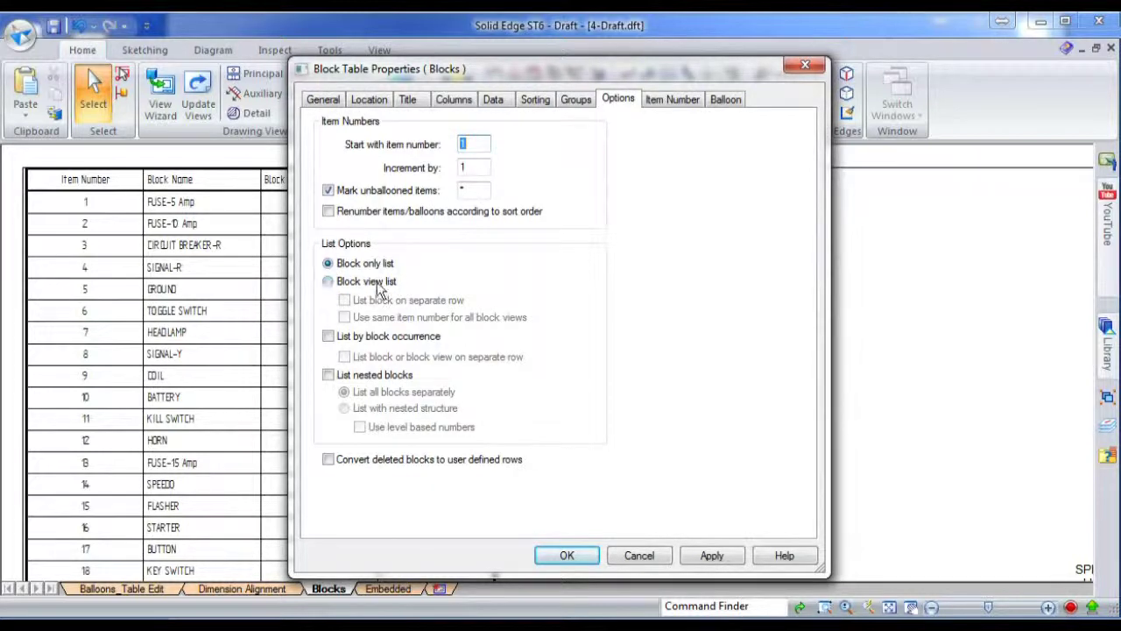
pyautogui.click(329, 336)
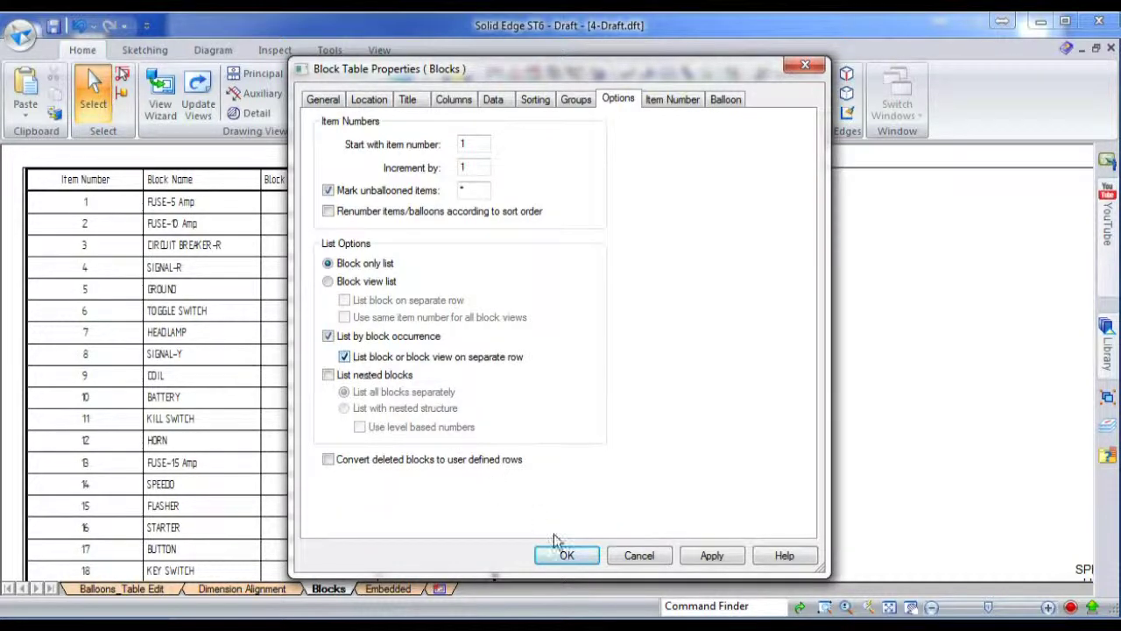
pyautogui.click(709, 558)
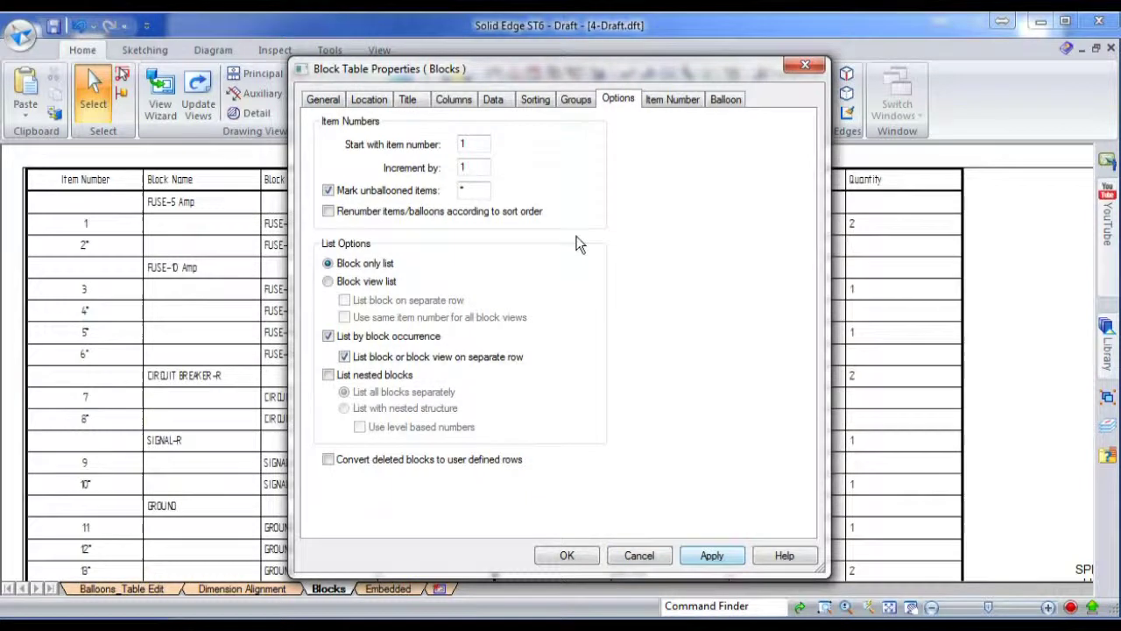
pyautogui.moveTo(537, 79); pyautogui.dragTo(832, 88)
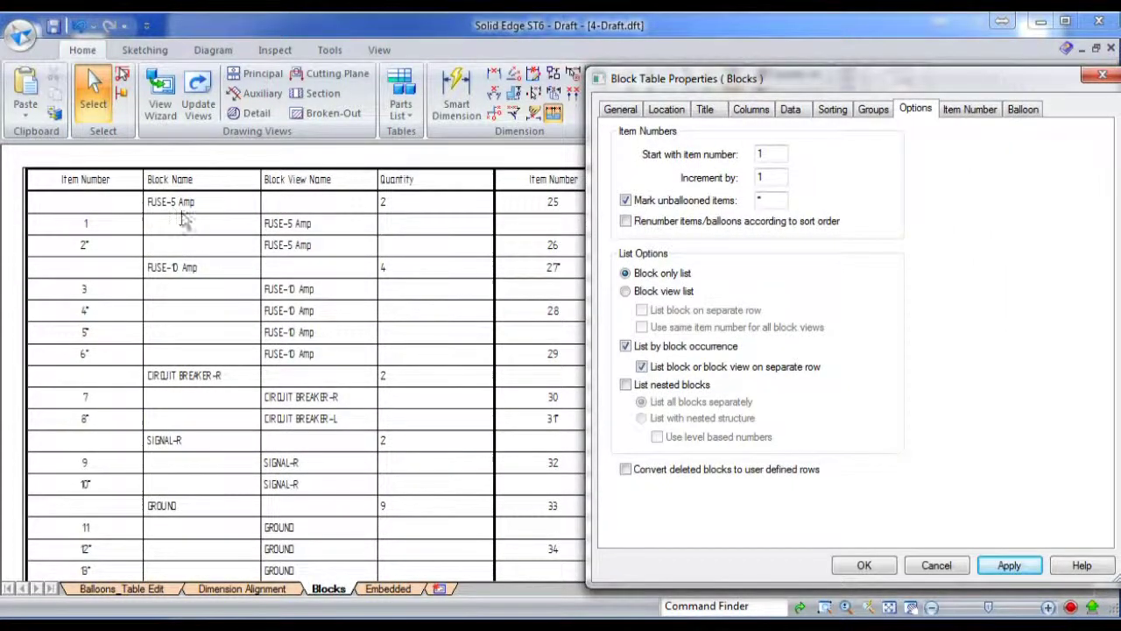
pyautogui.click(643, 367)
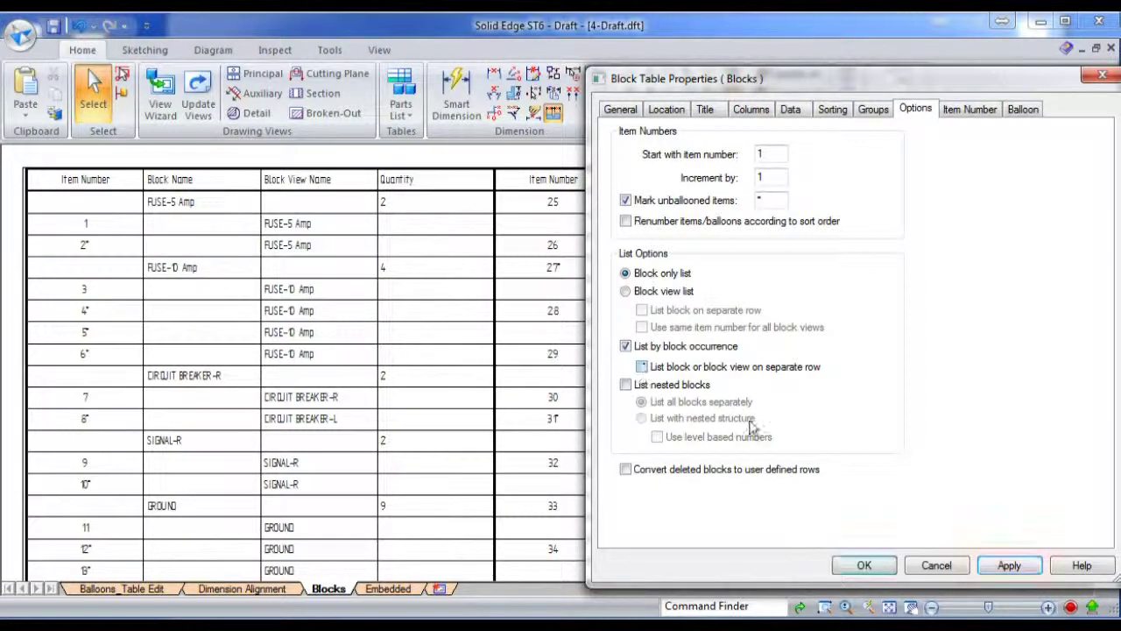
pyautogui.click(993, 567)
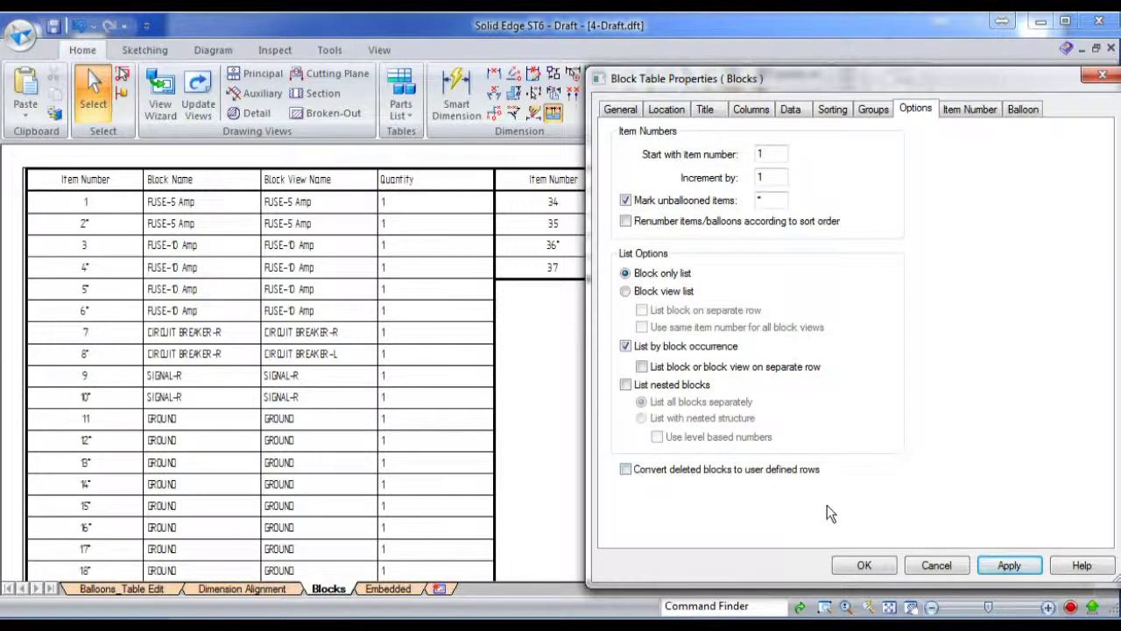
# Add an Amperage column to the block table, positioned before Quantity
pyautogui.click(752, 111)
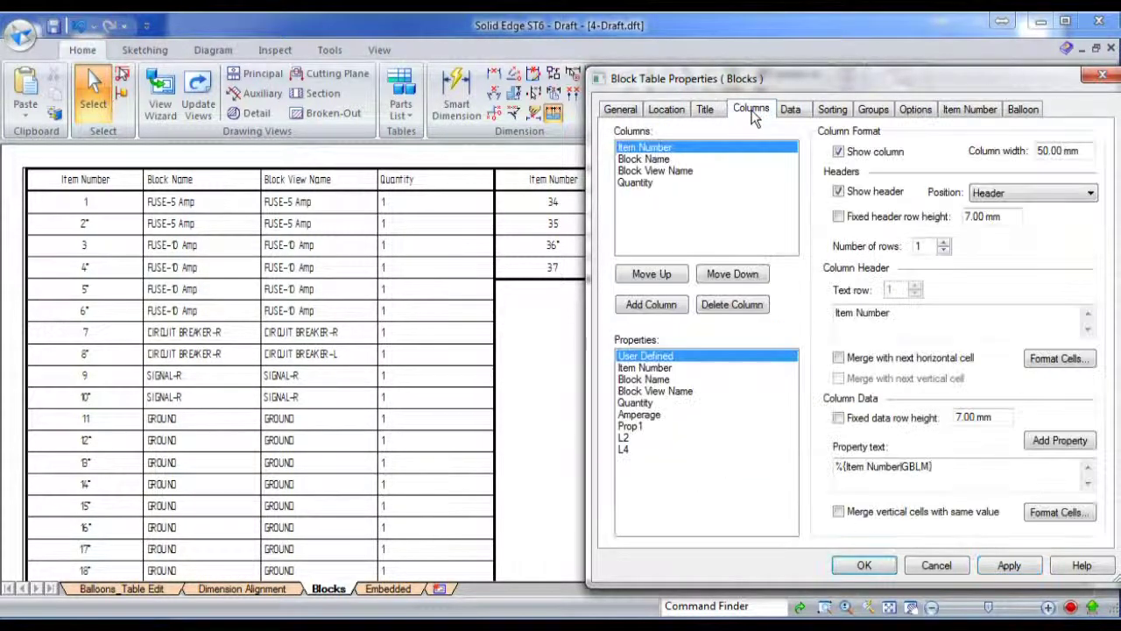
pyautogui.click(639, 415)
pyautogui.click(631, 429)
pyautogui.click(630, 438)
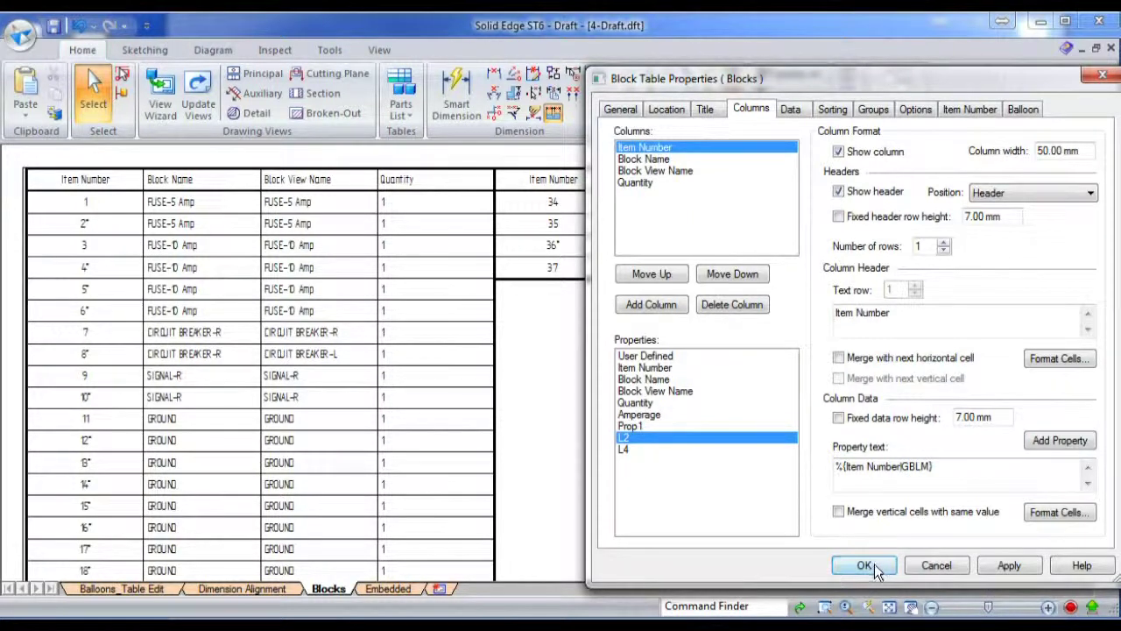
pyautogui.click(638, 415)
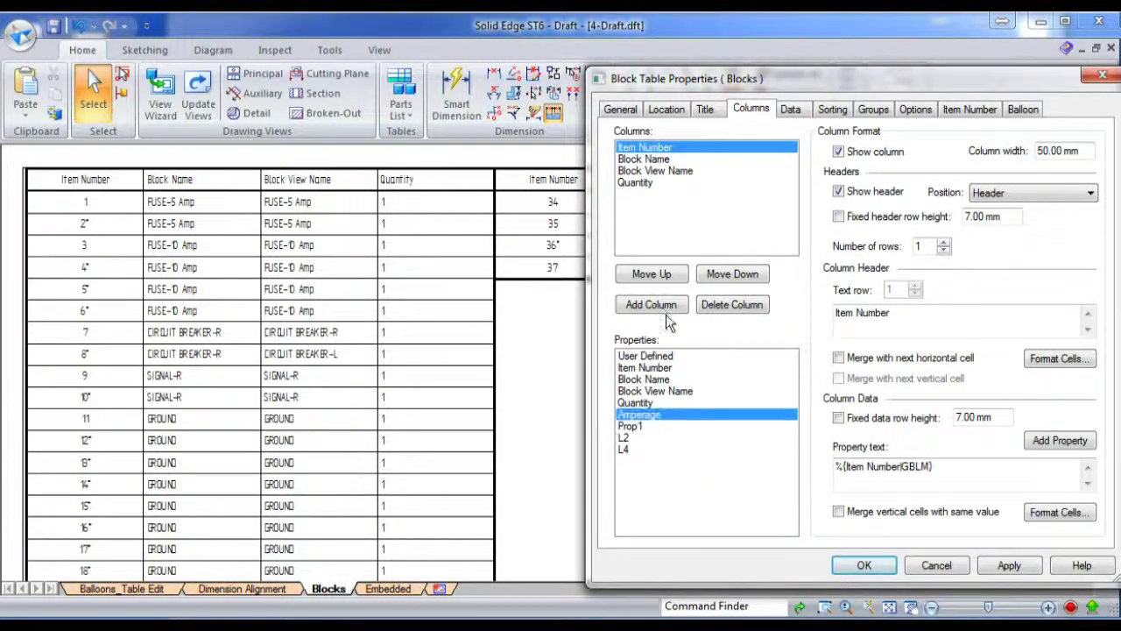
pyautogui.click(663, 303)
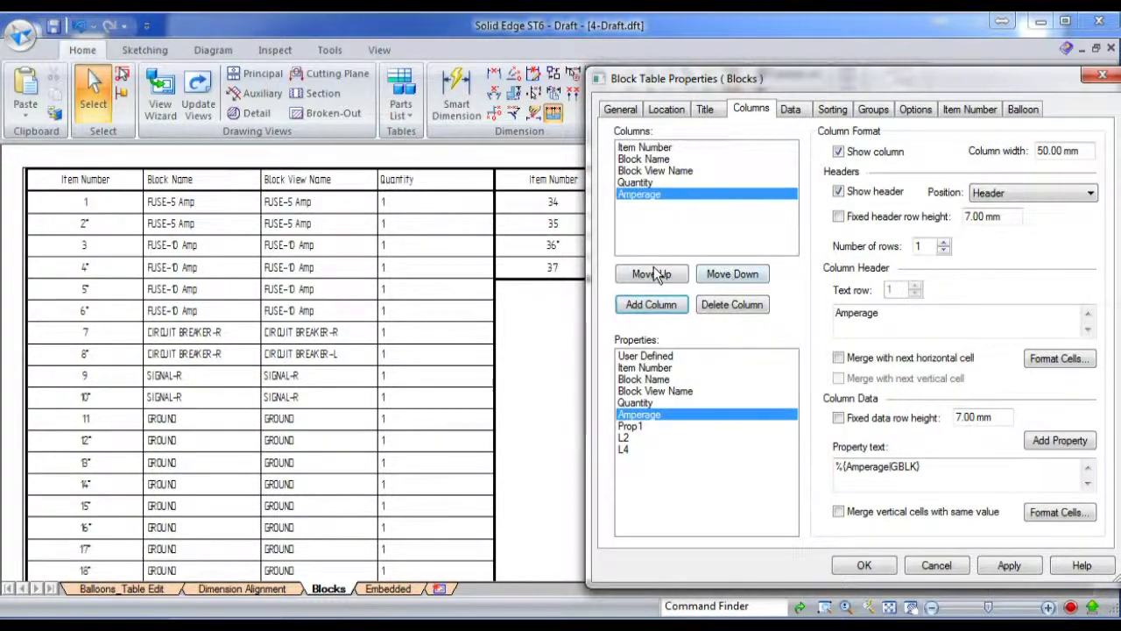
pyautogui.click(653, 271)
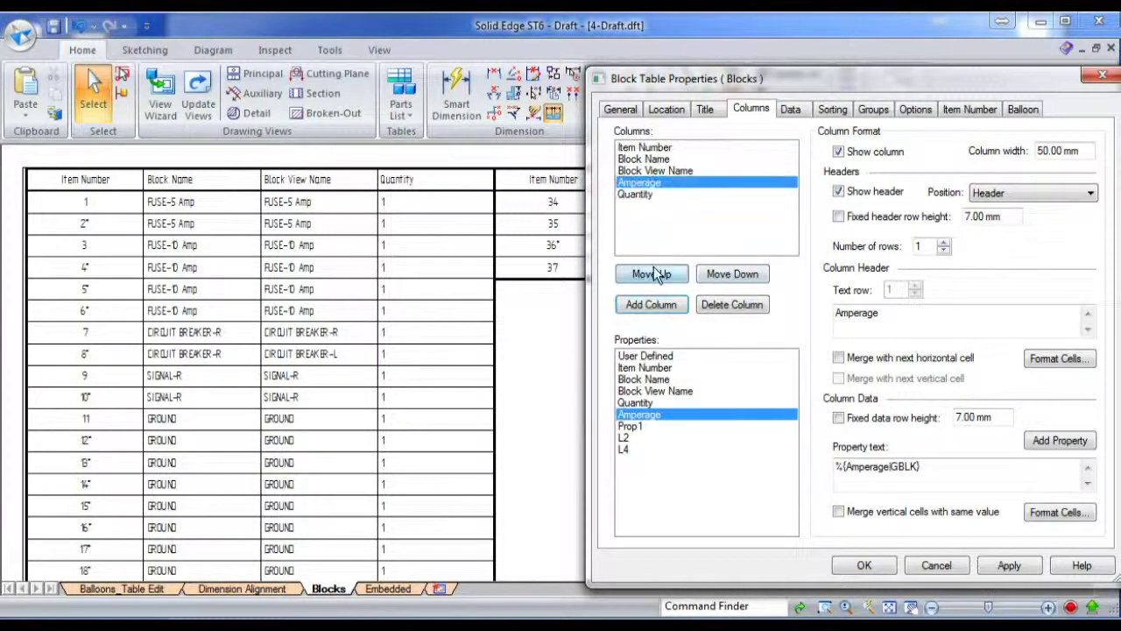
pyautogui.click(882, 568)
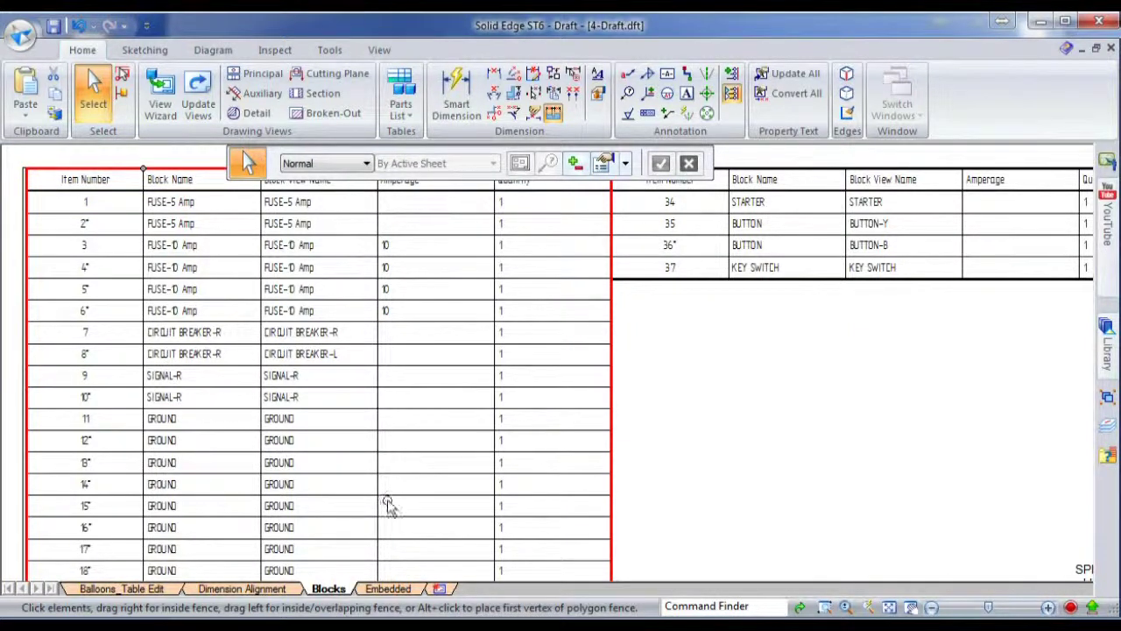
# On the Embedded sheet, open the conference agenda for in-place editing
pyautogui.click(390, 592)
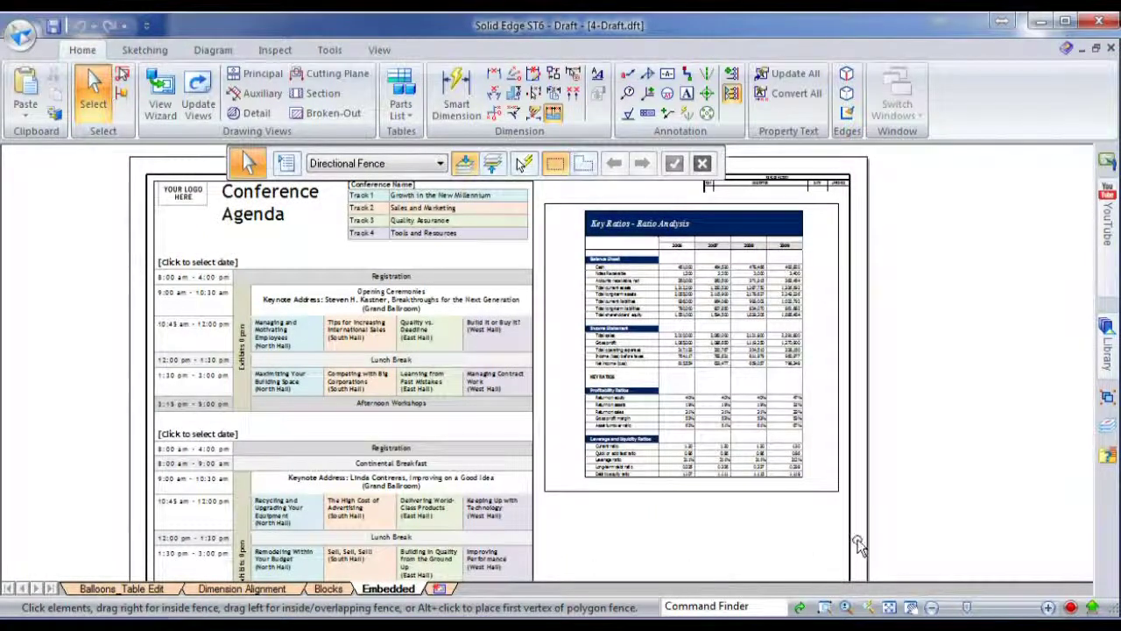
pyautogui.scroll(-1, 856, 540)
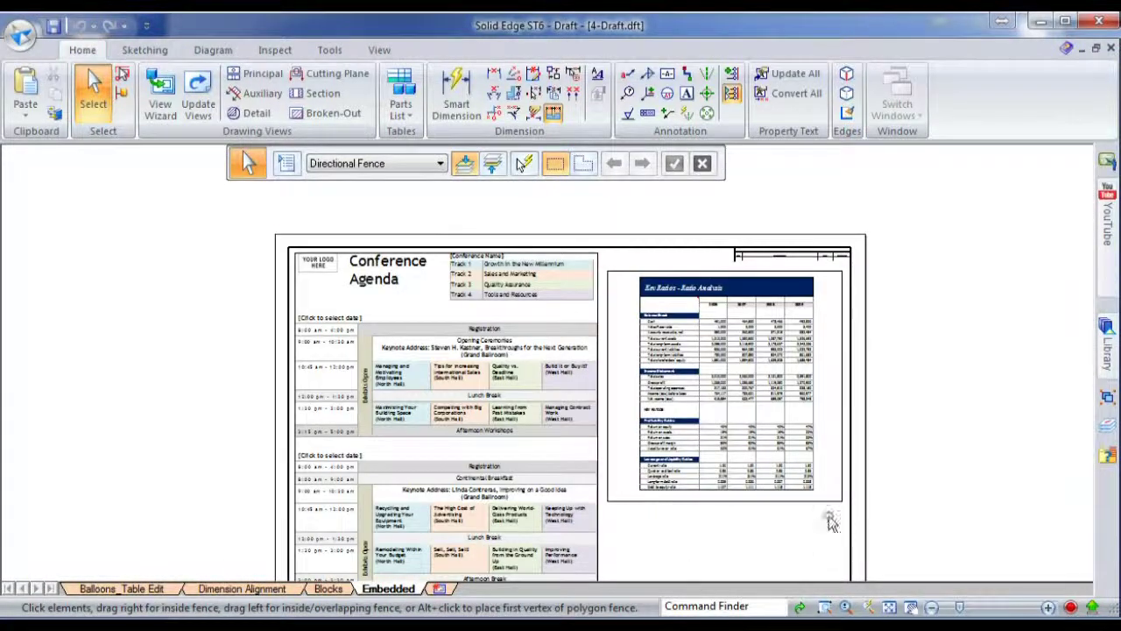
pyautogui.click(377, 318)
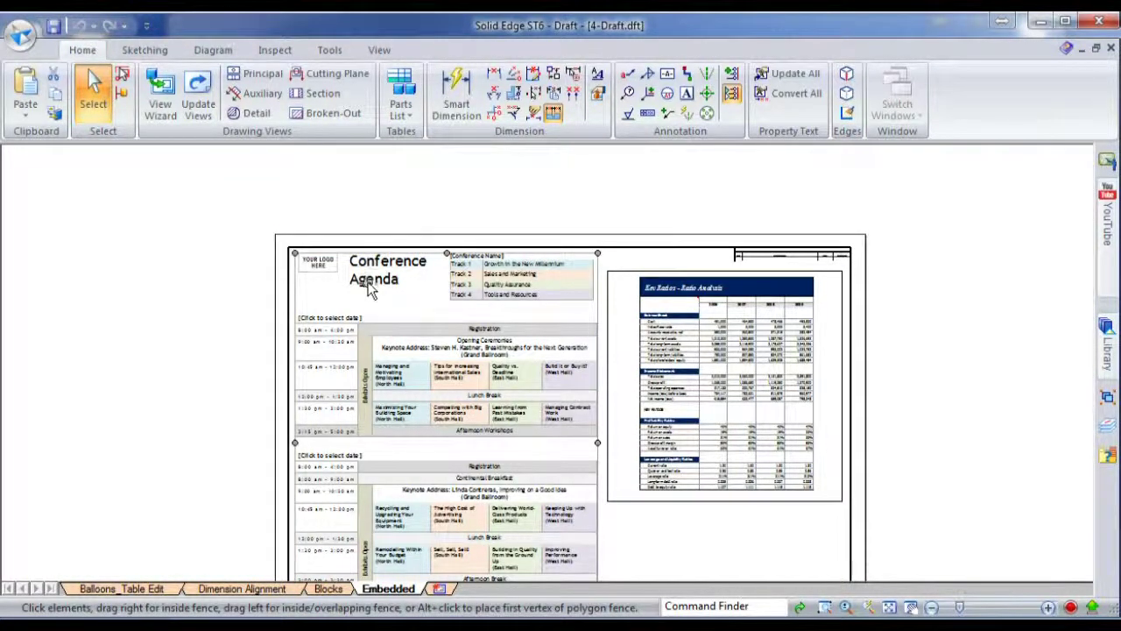
pyautogui.doubleClick(369, 291)
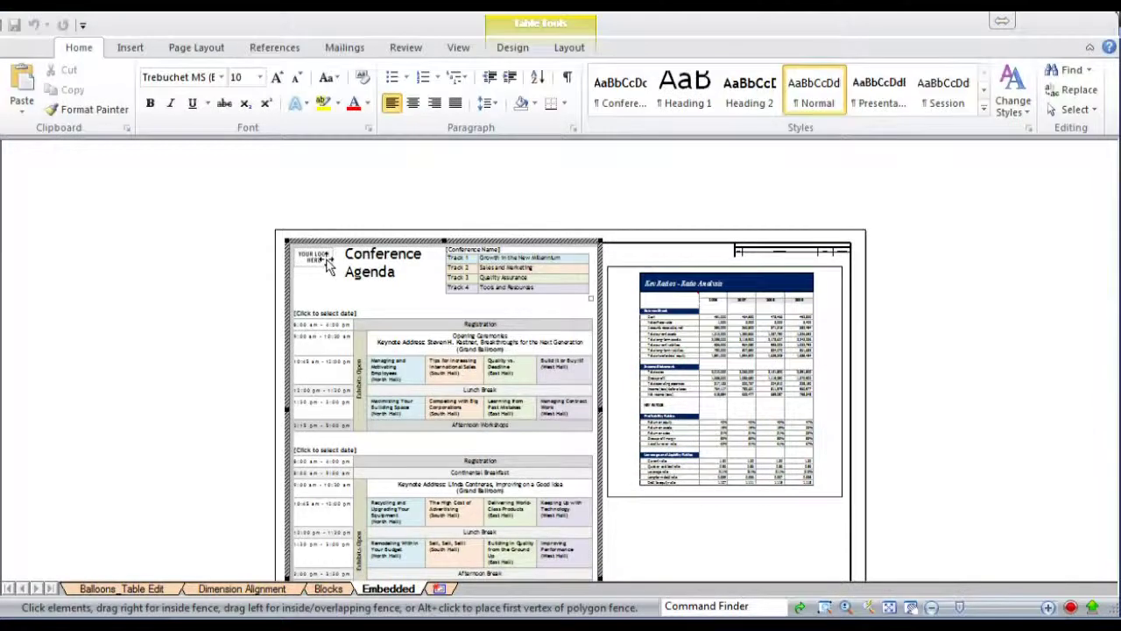
# Replace the agenda's logo placeholder with the Desert photo from Sample Pictures
pyautogui.click(326, 265)
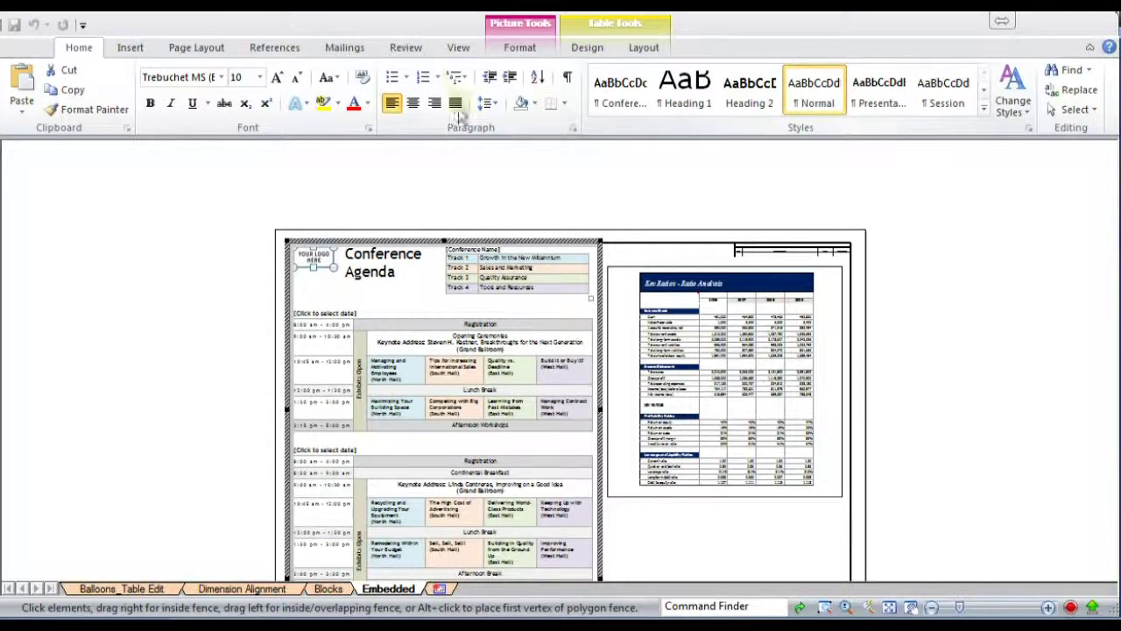
pyautogui.rightClick(326, 267)
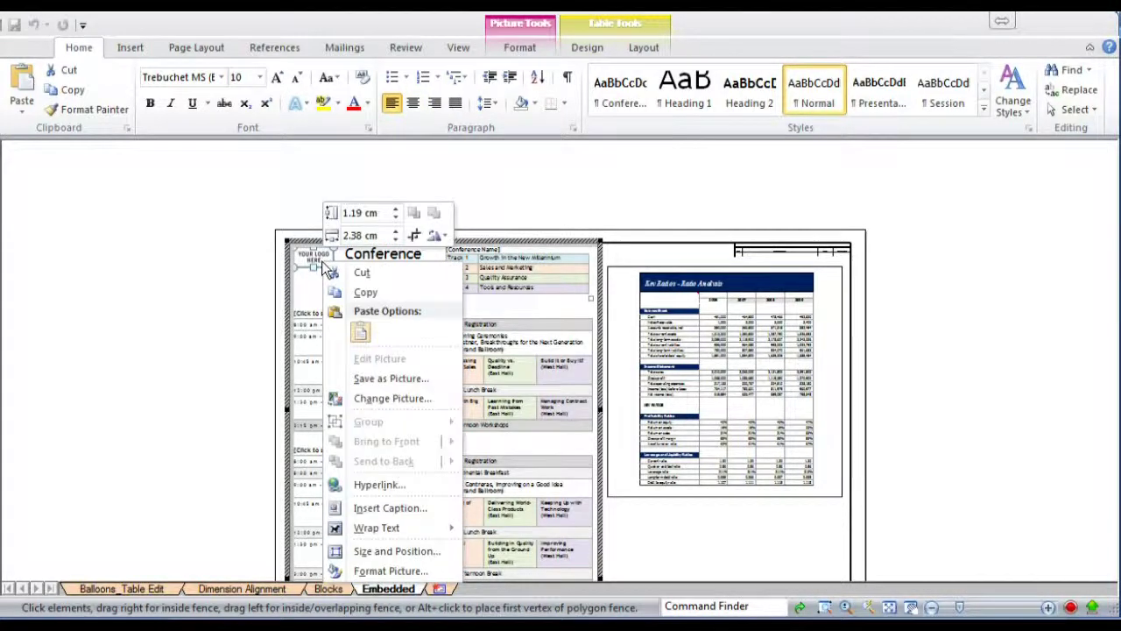
pyautogui.click(395, 399)
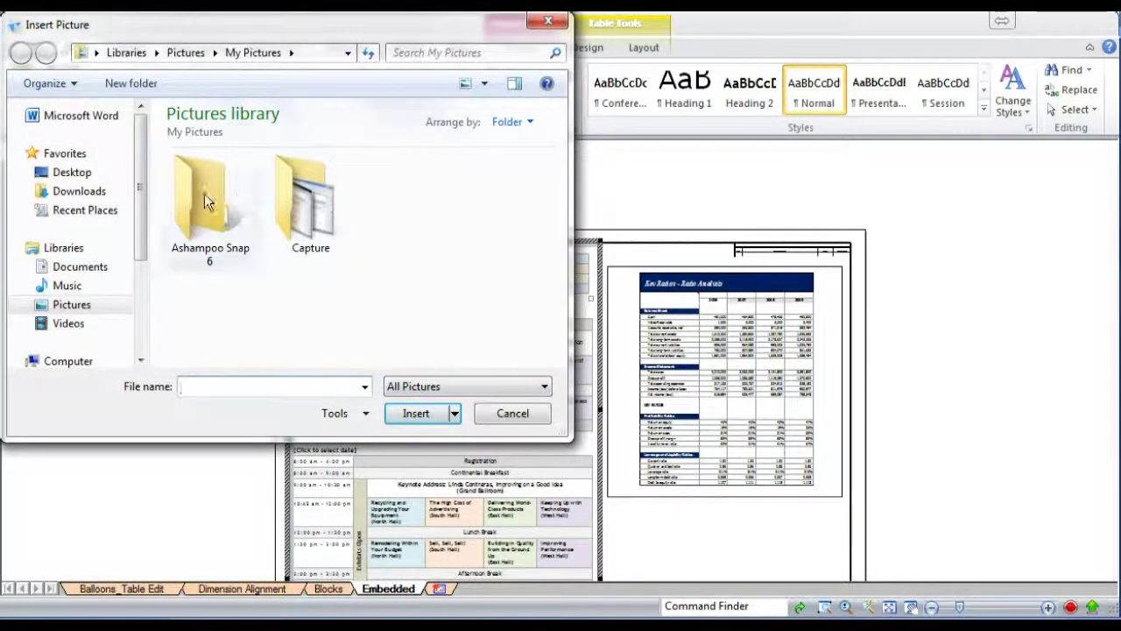
pyautogui.click(72, 172)
pyautogui.click(70, 304)
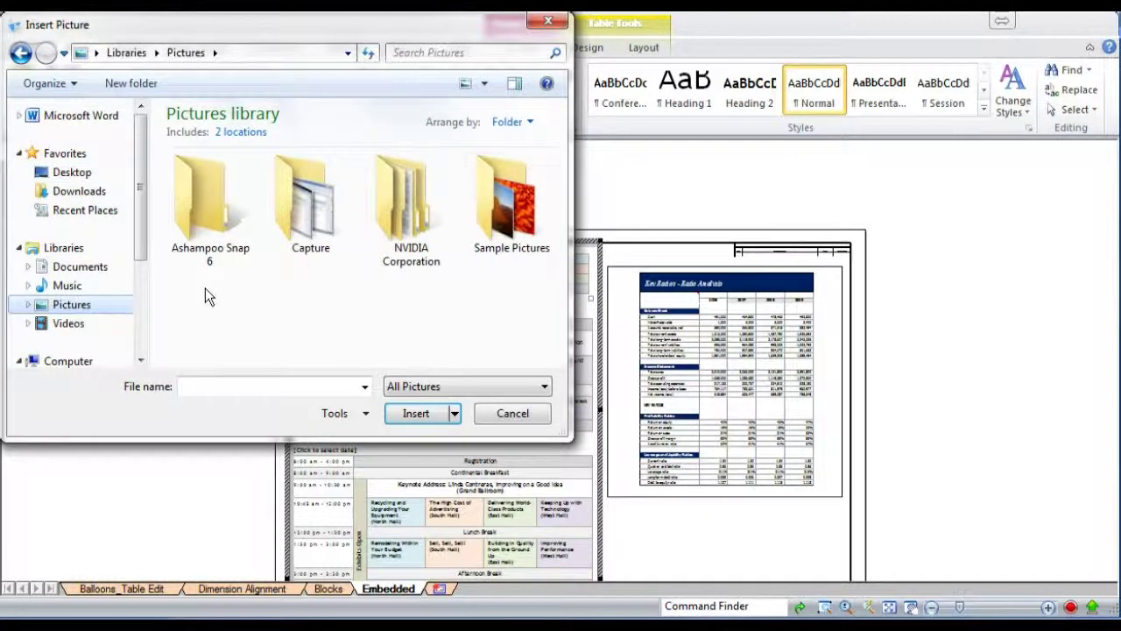
pyautogui.doubleClick(508, 197)
pyautogui.click(300, 191)
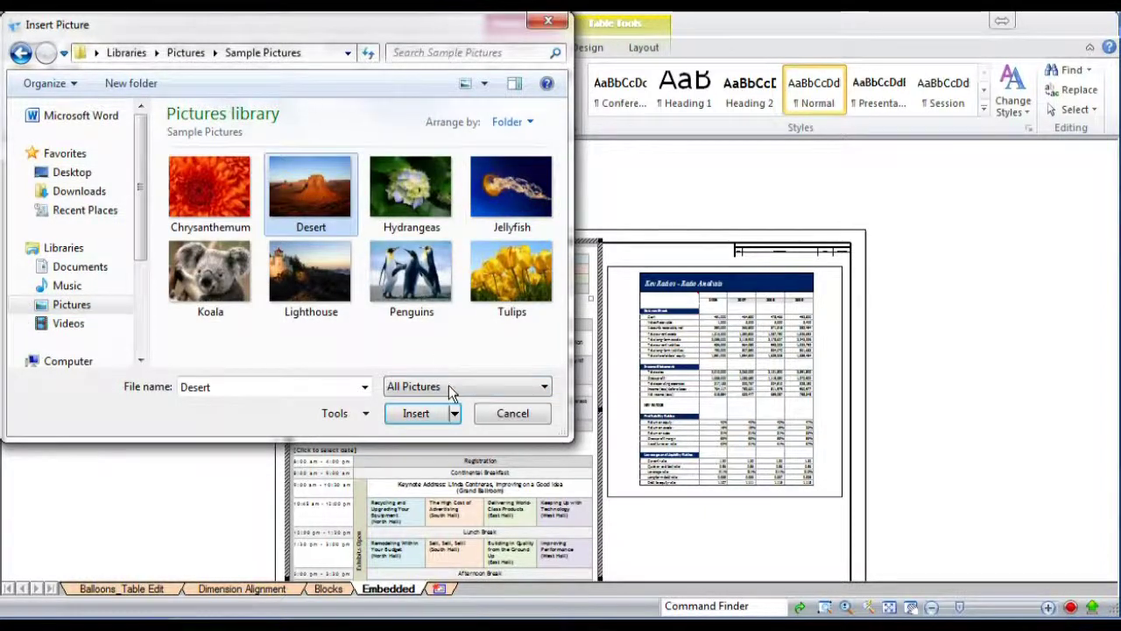
pyautogui.click(426, 409)
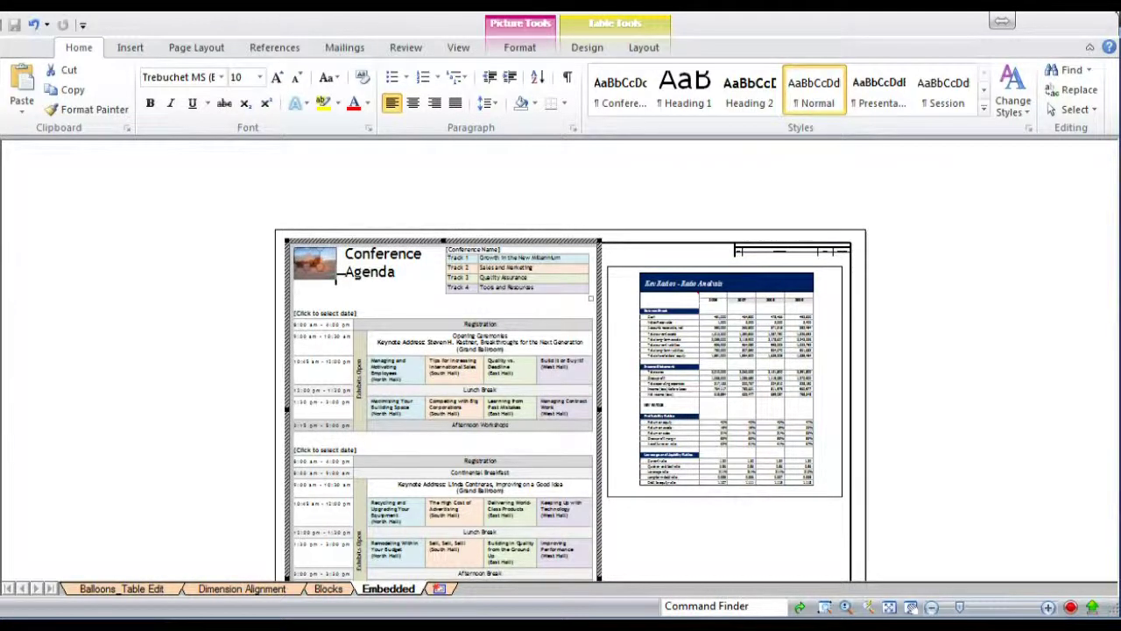
# Change the first agenda session from 'Registration' to 'Solid Edge Registration'
pyautogui.click(397, 300)
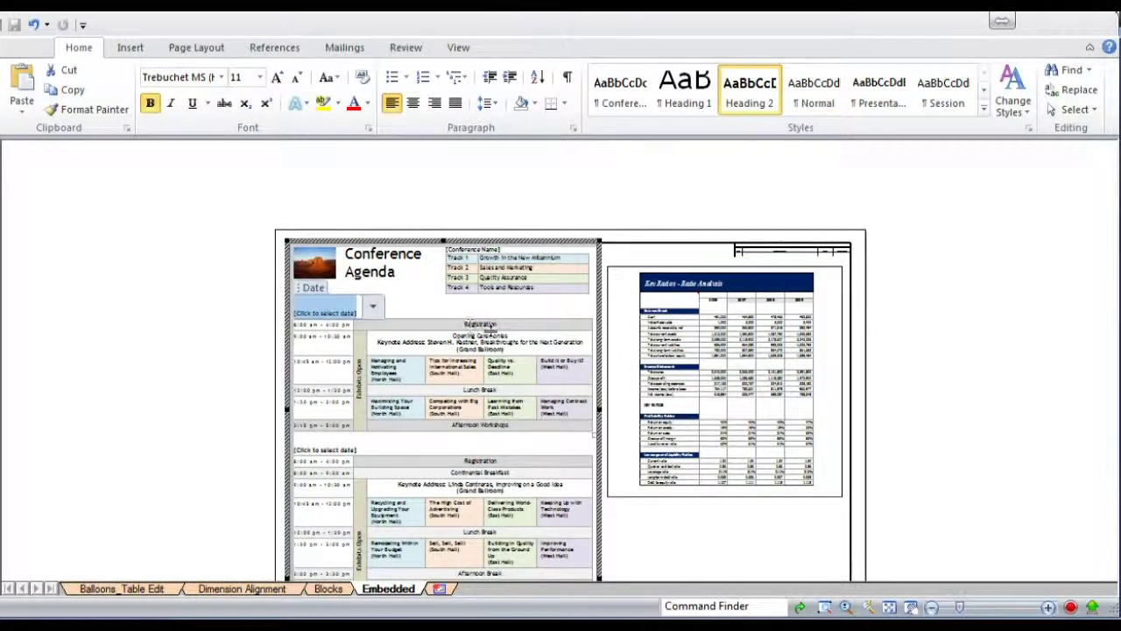
pyautogui.click(509, 320)
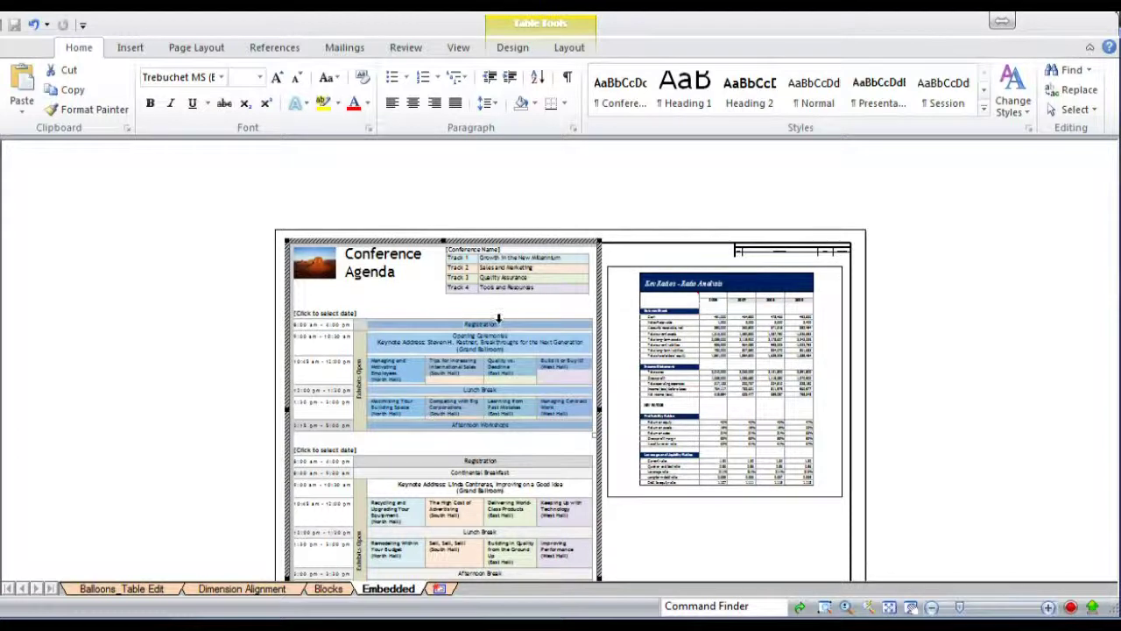
pyautogui.click(490, 327)
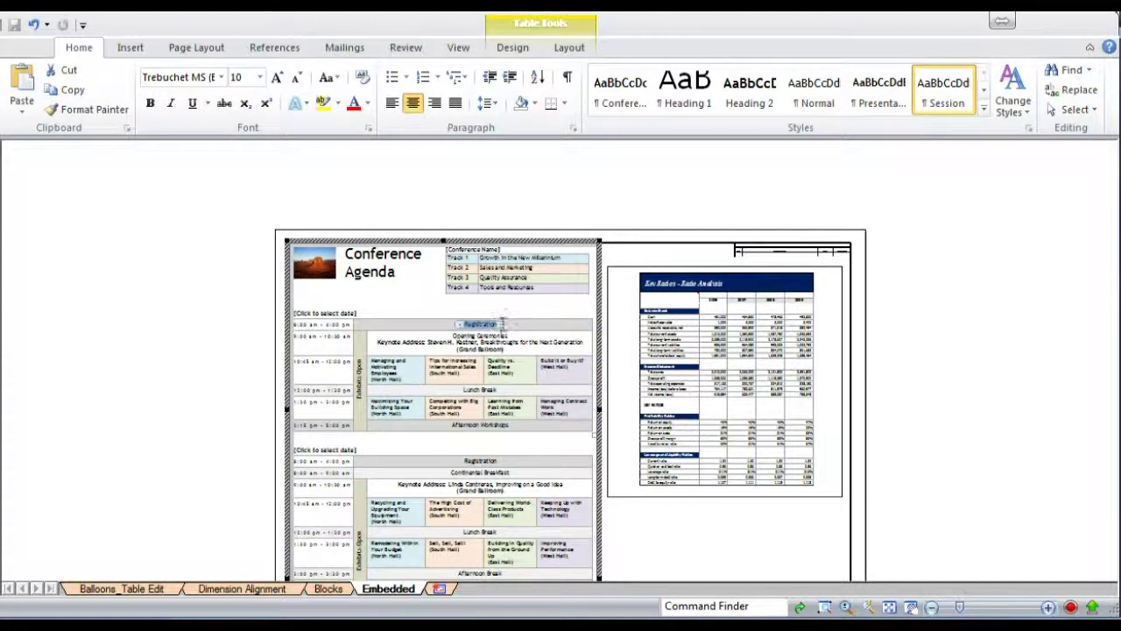
pyautogui.press('Delete')
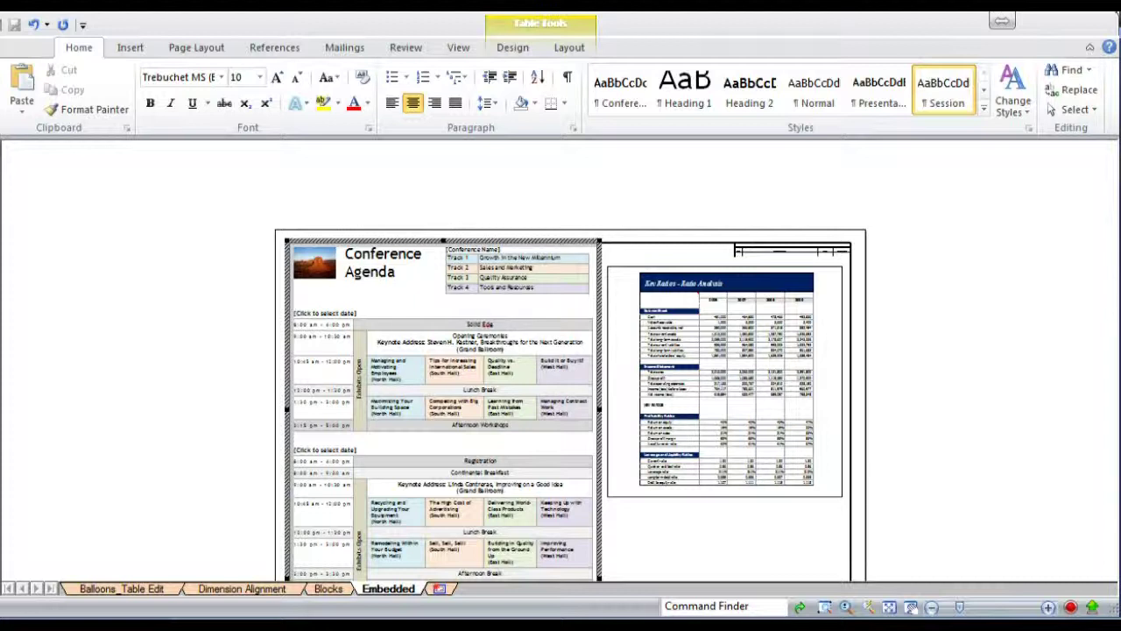
pyautogui.write('Solid Edge Reg')
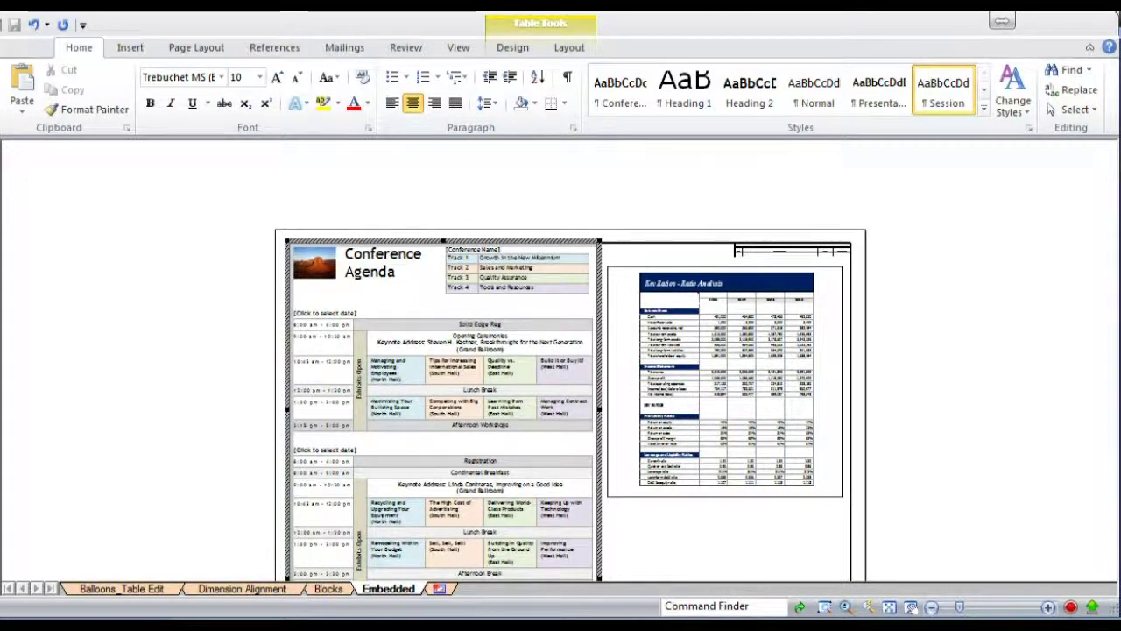
pyautogui.write('istration')
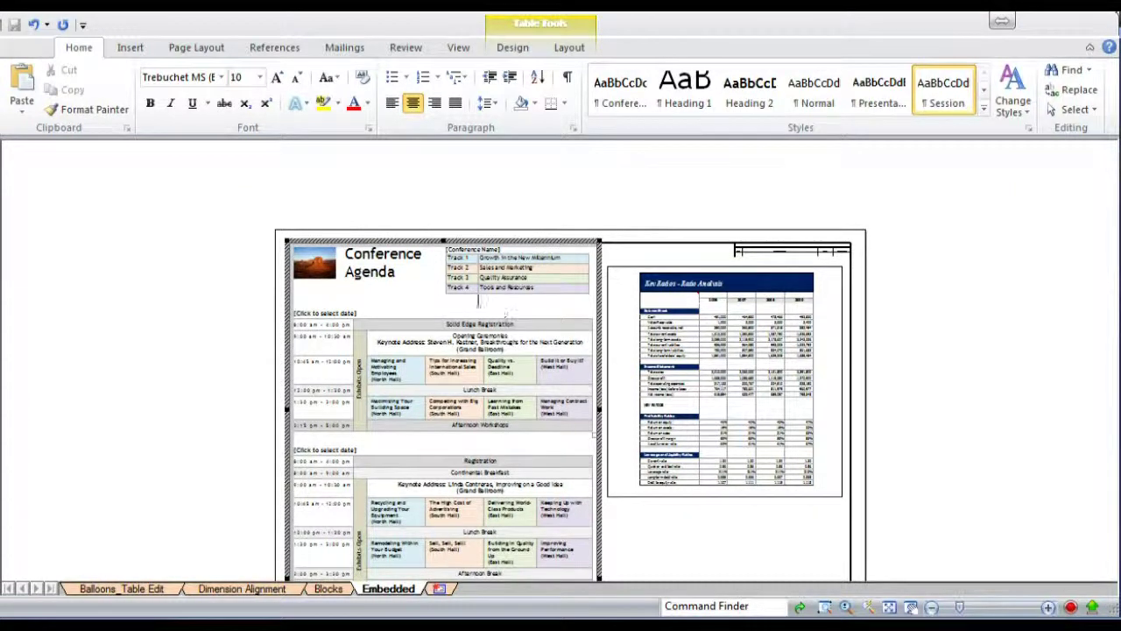
pyautogui.click(324, 347)
pyautogui.rightClick(323, 347)
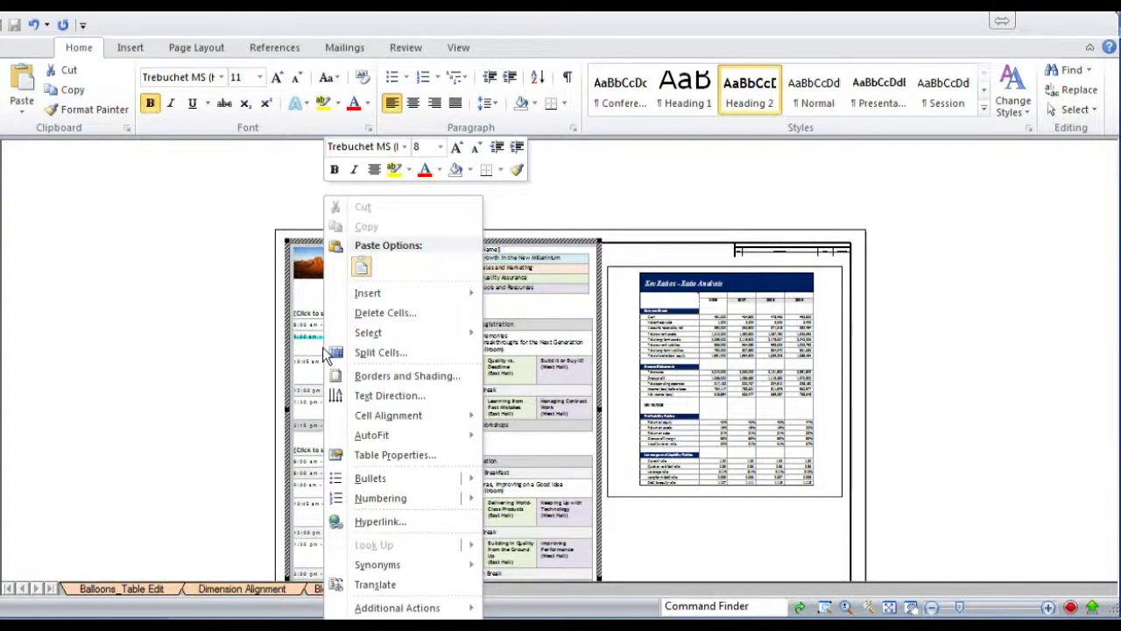
pyautogui.click(561, 218)
# Open the embedded ratio spreadsheet and enter a Total label in C41
pyautogui.click(514, 206)
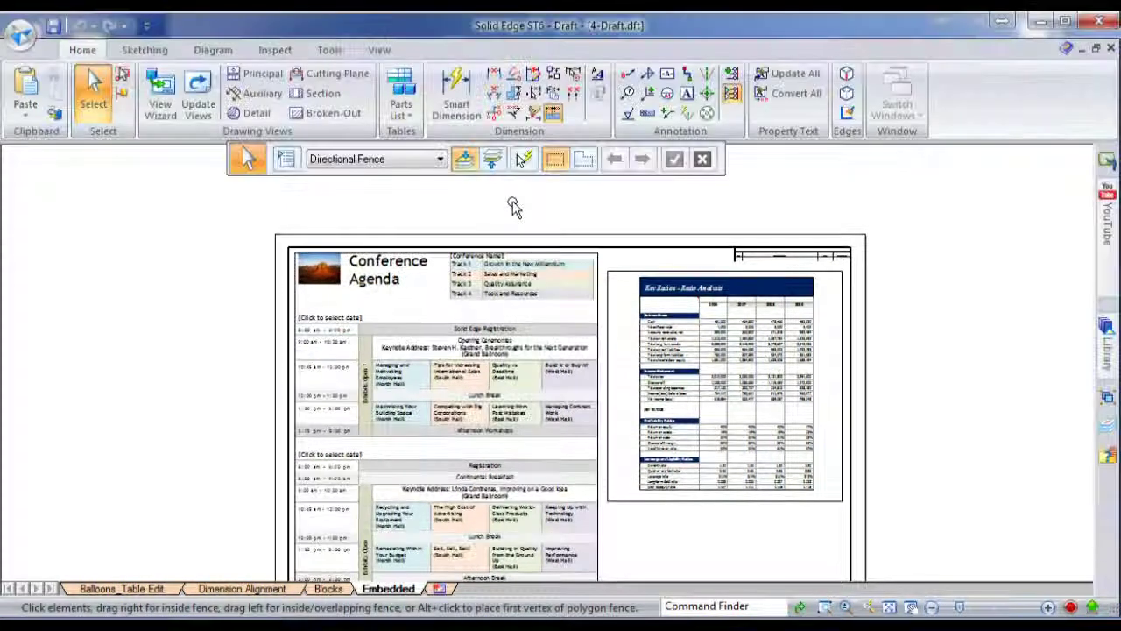
pyautogui.scroll(2, 804, 372)
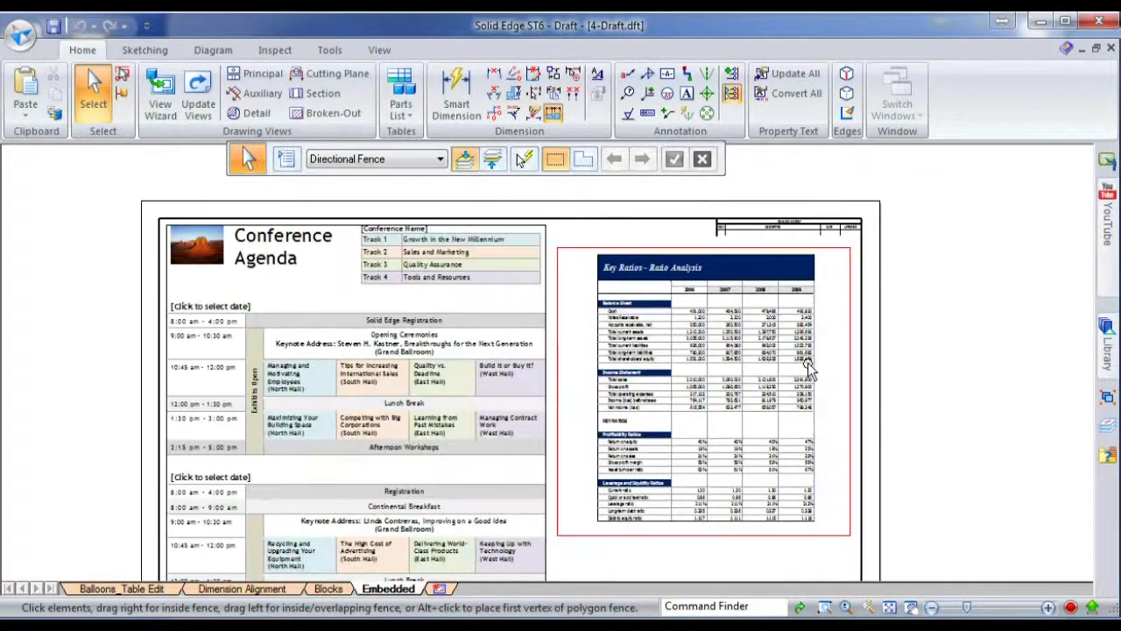
pyautogui.scroll(1, 807, 367)
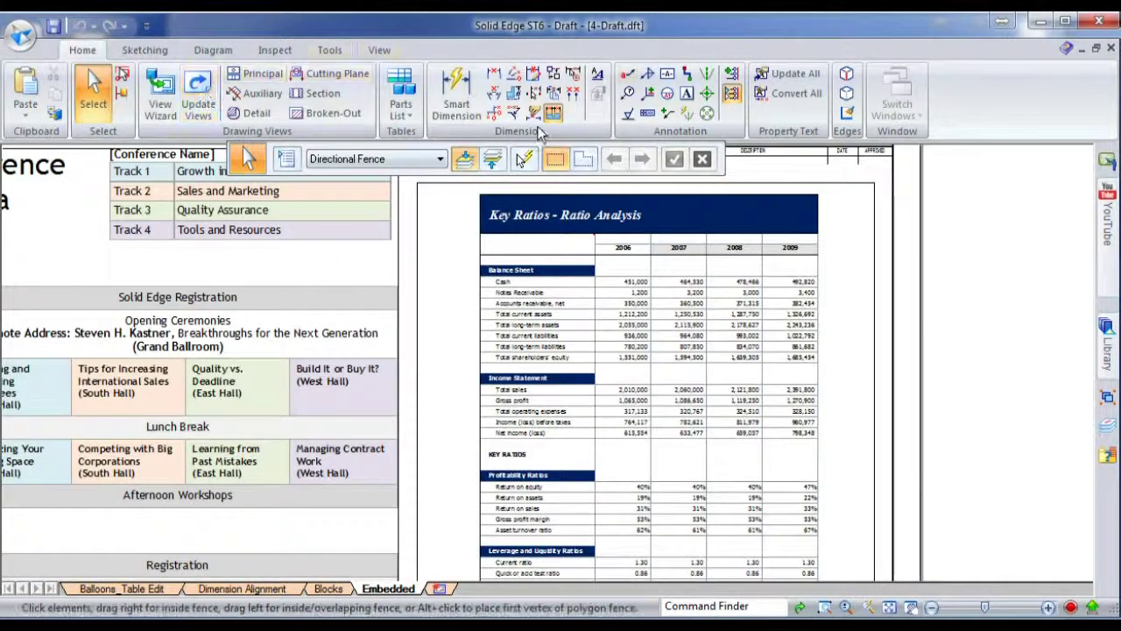
pyautogui.doubleClick(636, 324)
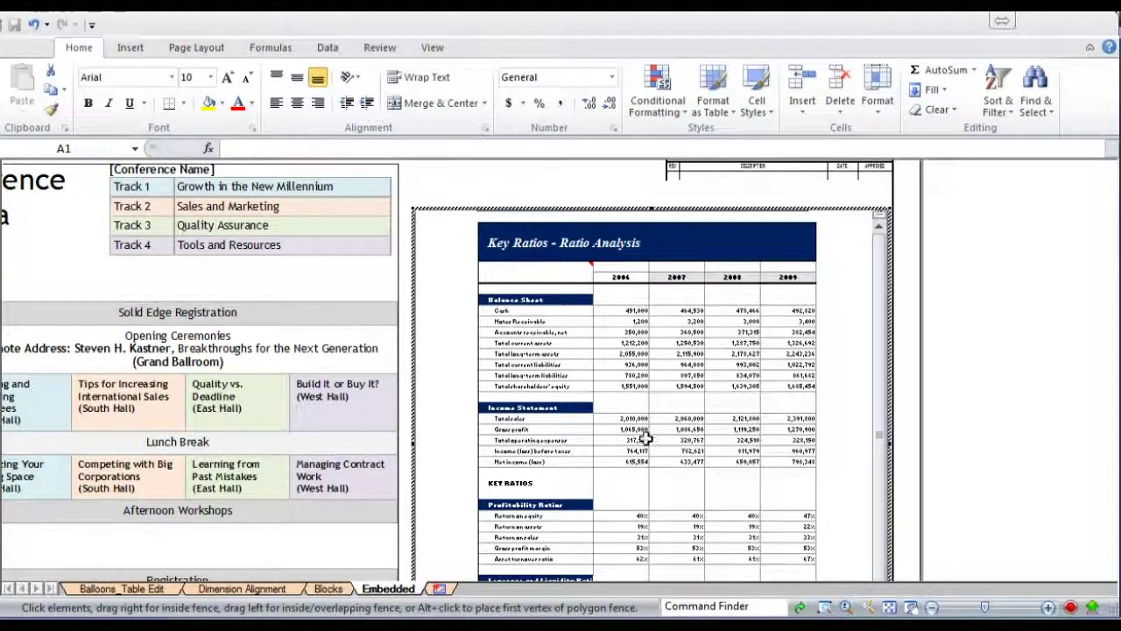
pyautogui.scroll(-3, 646, 436)
pyautogui.scroll(-2, 646, 436)
pyautogui.click(533, 486)
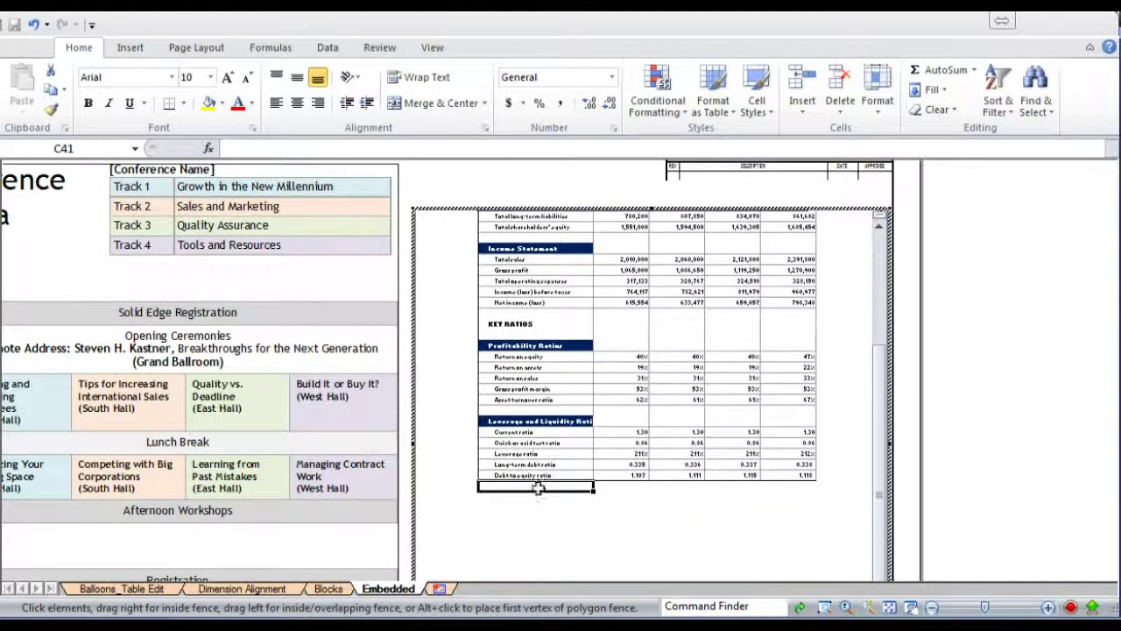
pyautogui.write('Total')
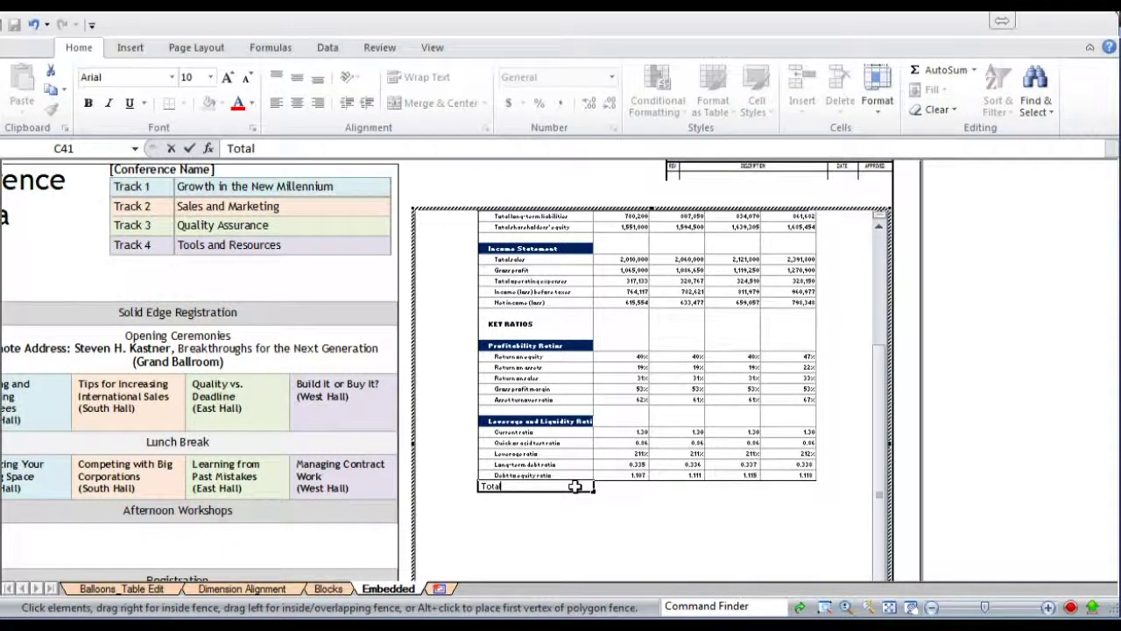
pyautogui.press('Return')
# Enter =SUM(D38:D40) in D41, giving a total of 5.70
pyautogui.press('Up')
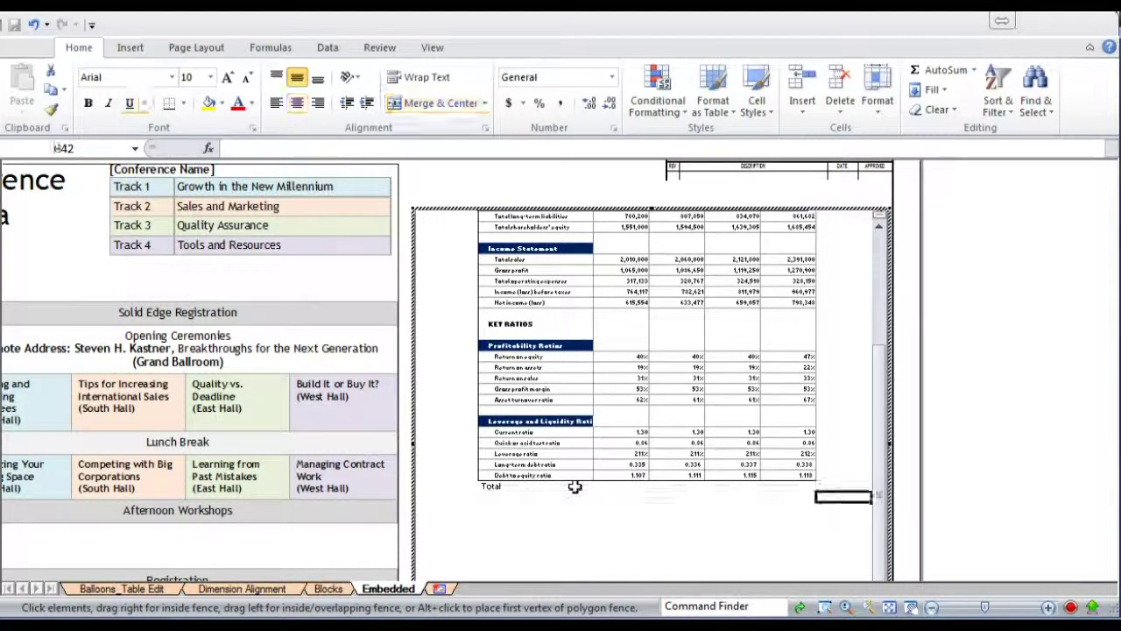
pyautogui.press('Right')
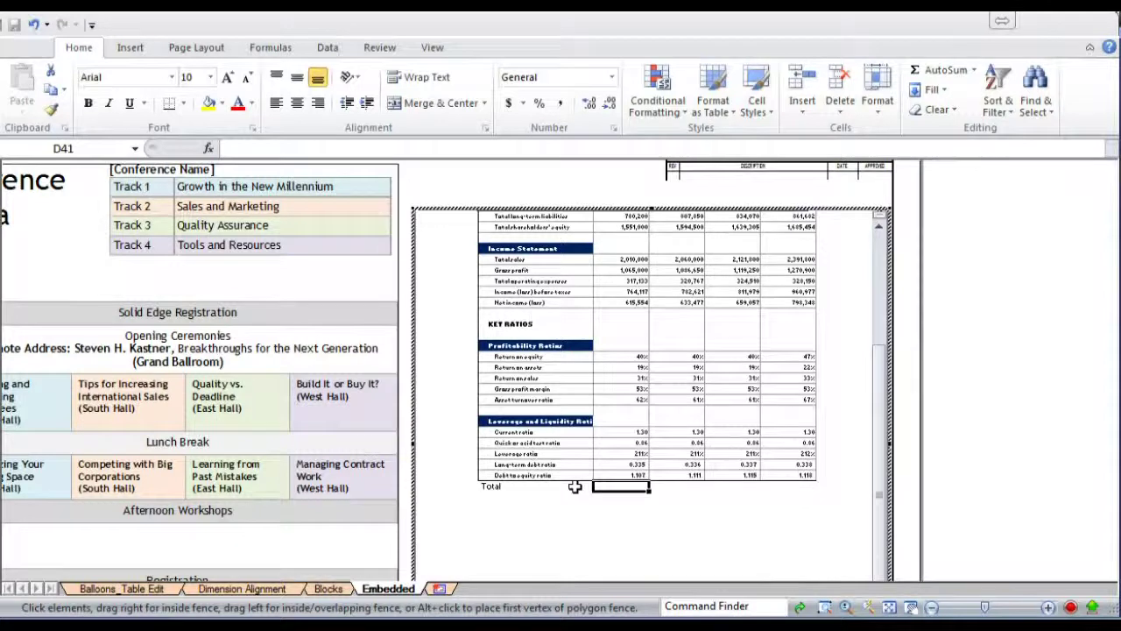
pyautogui.write('=sum')
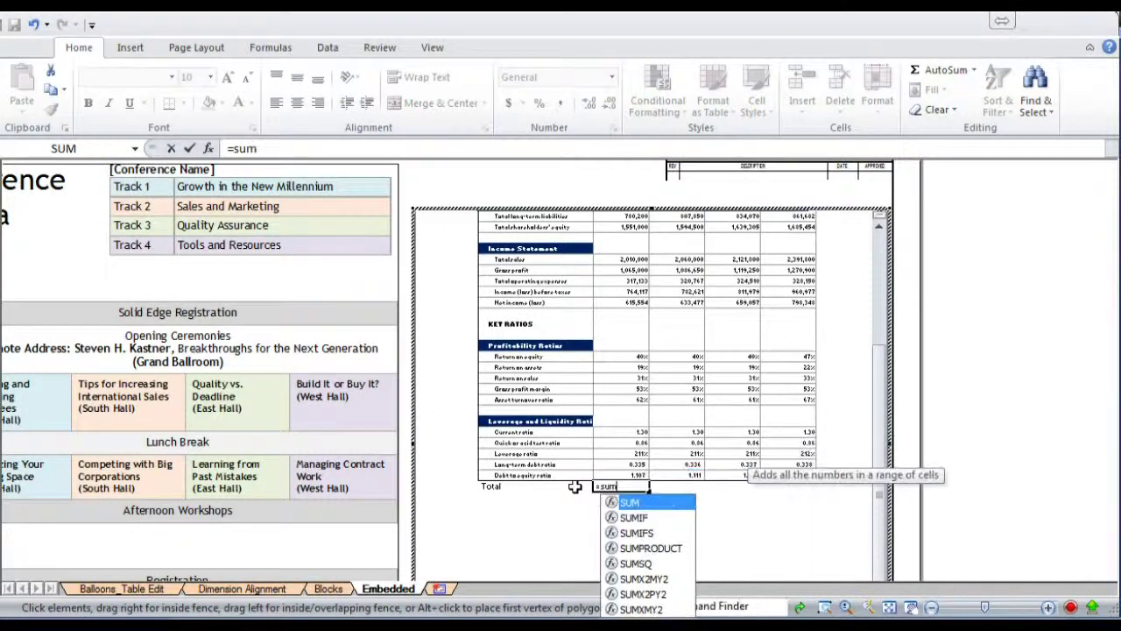
pyautogui.write('(')
pyautogui.press('Up')
pyautogui.hotkey('shift', 'Up')
pyautogui.hotkey('shift', 'Up')
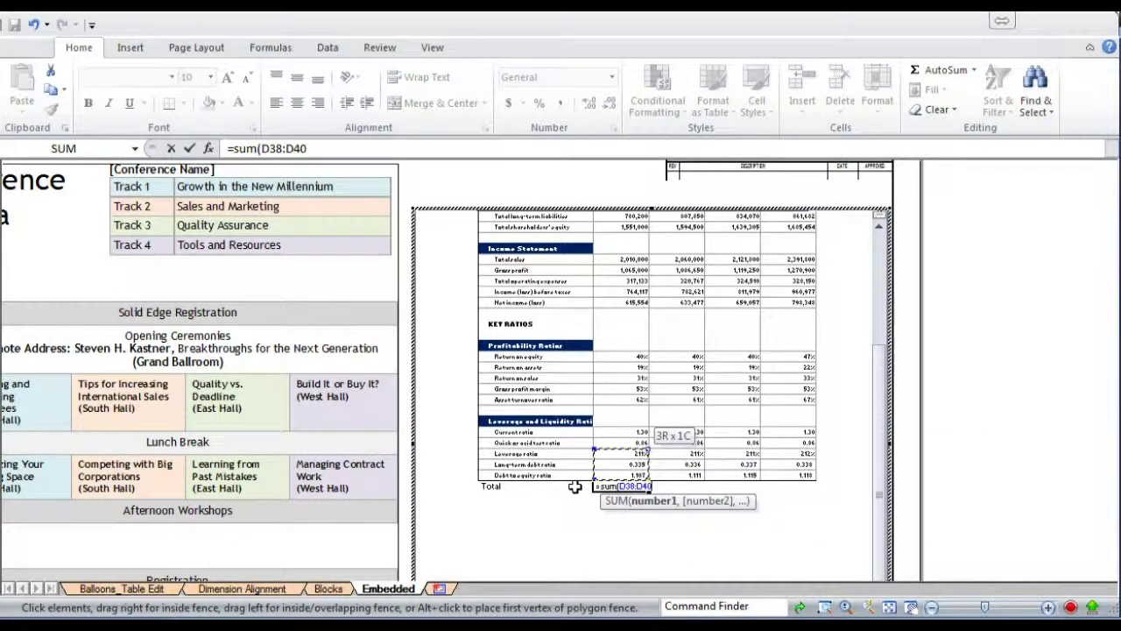
pyautogui.hotkey('shift', 'Up')
pyautogui.hotkey('shift', 'Up')
pyautogui.press('Return')
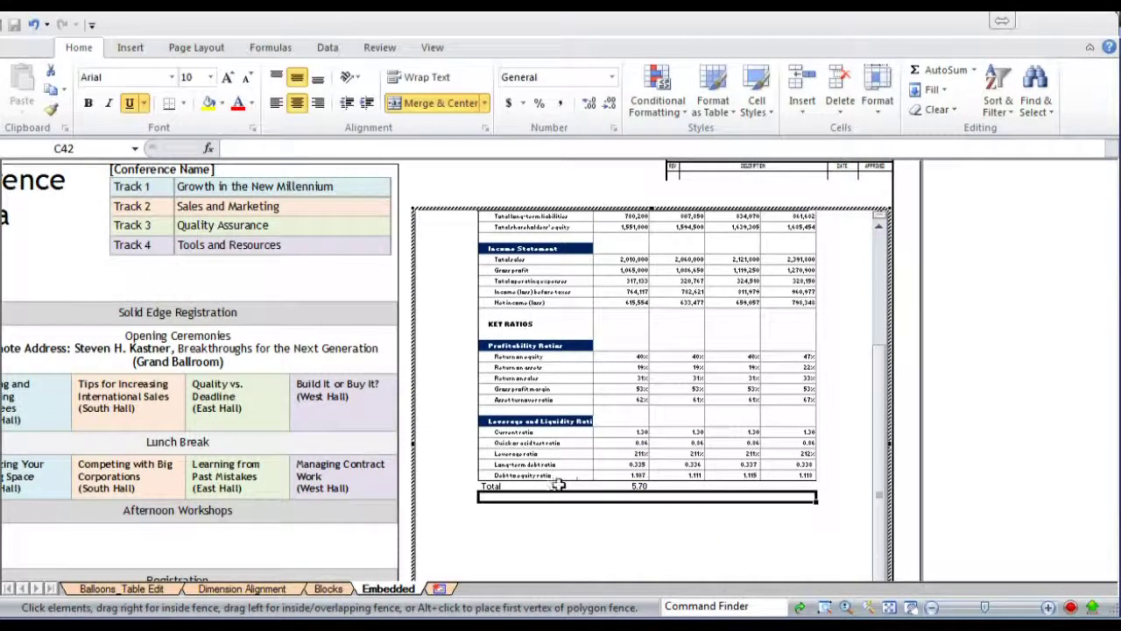
# Give the Total row cells C41:D41 an outline border
pyautogui.moveTo(558, 484); pyautogui.dragTo(625, 488)
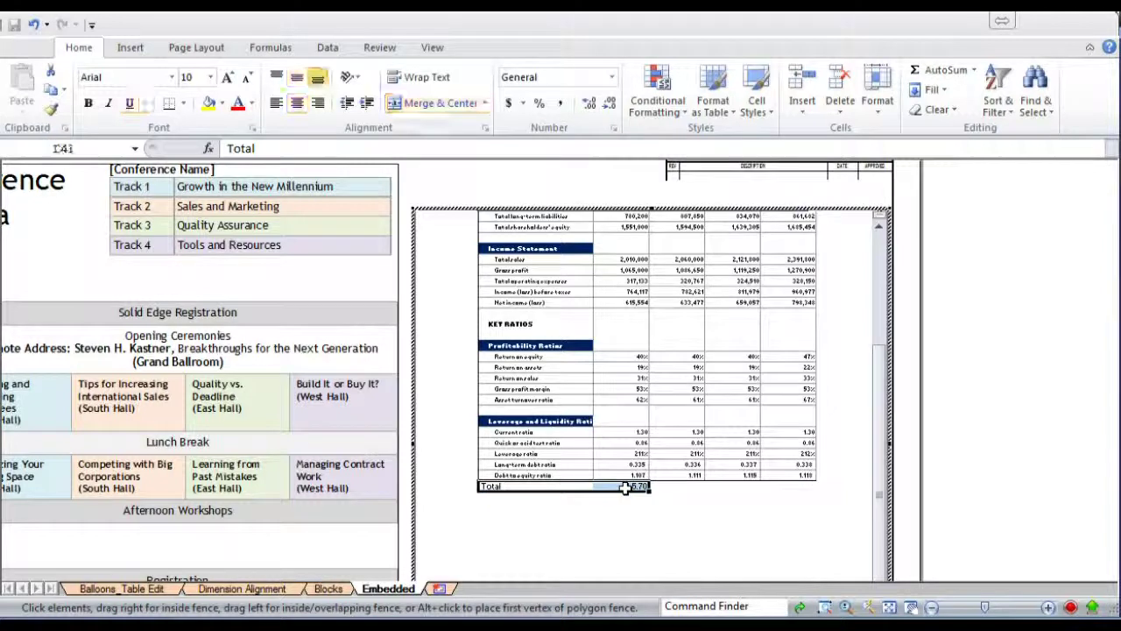
pyautogui.rightClick(625, 488)
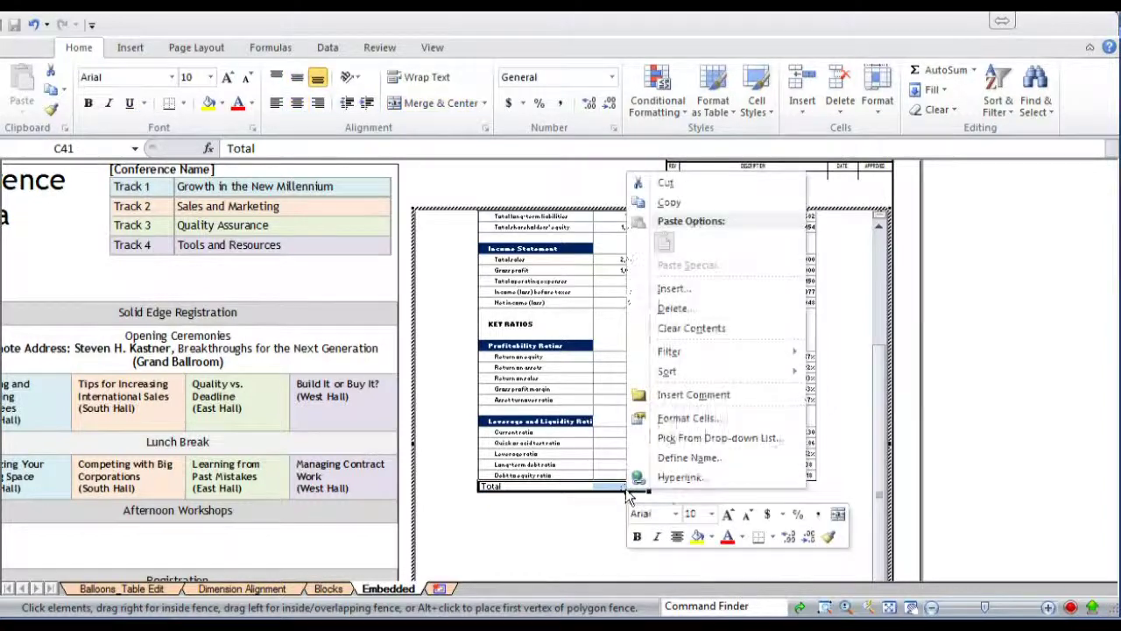
pyautogui.click(710, 417)
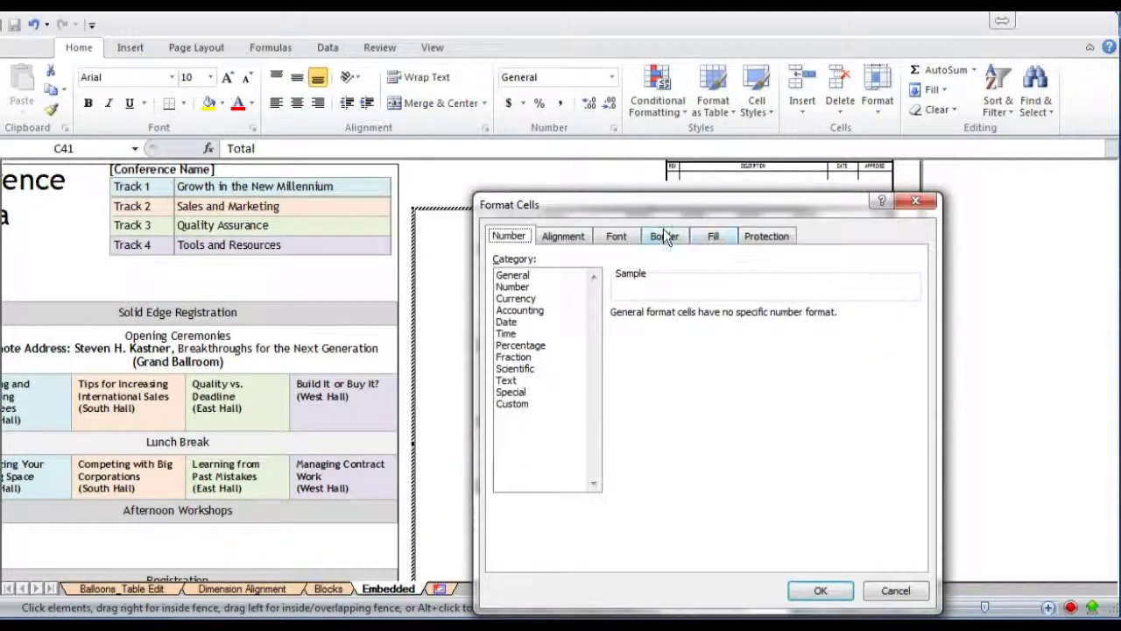
pyautogui.click(663, 236)
pyautogui.click(742, 300)
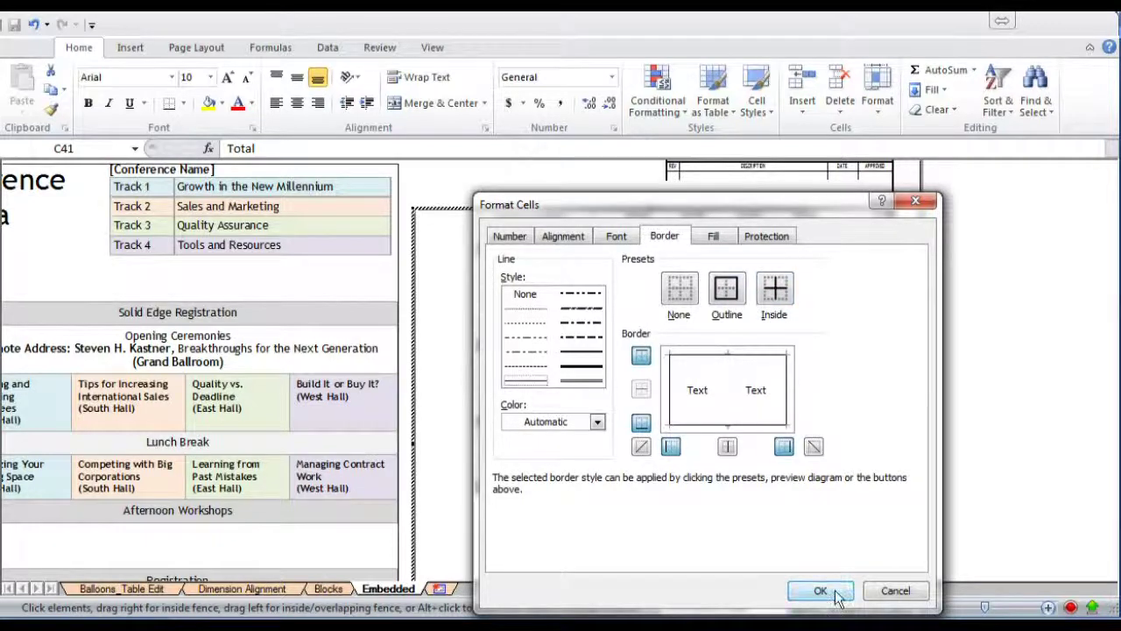
pyautogui.click(828, 591)
pyautogui.click(653, 521)
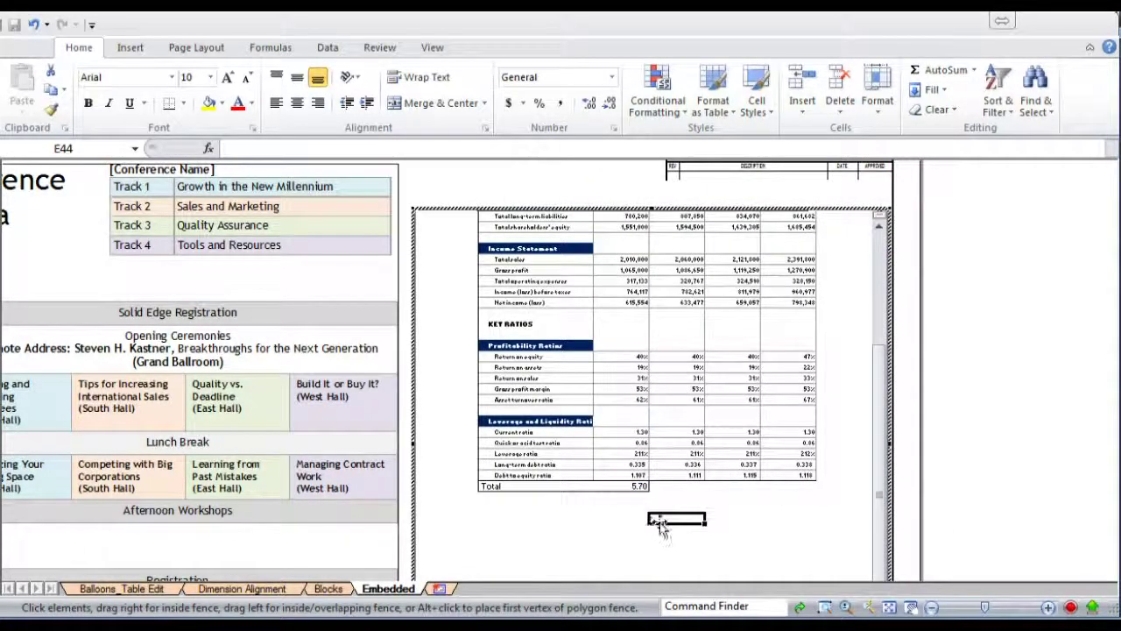
# Finish editing the ratio sheet and close 4-Draft.dft, bringing up the save-changes prompt
pyautogui.click(942, 331)
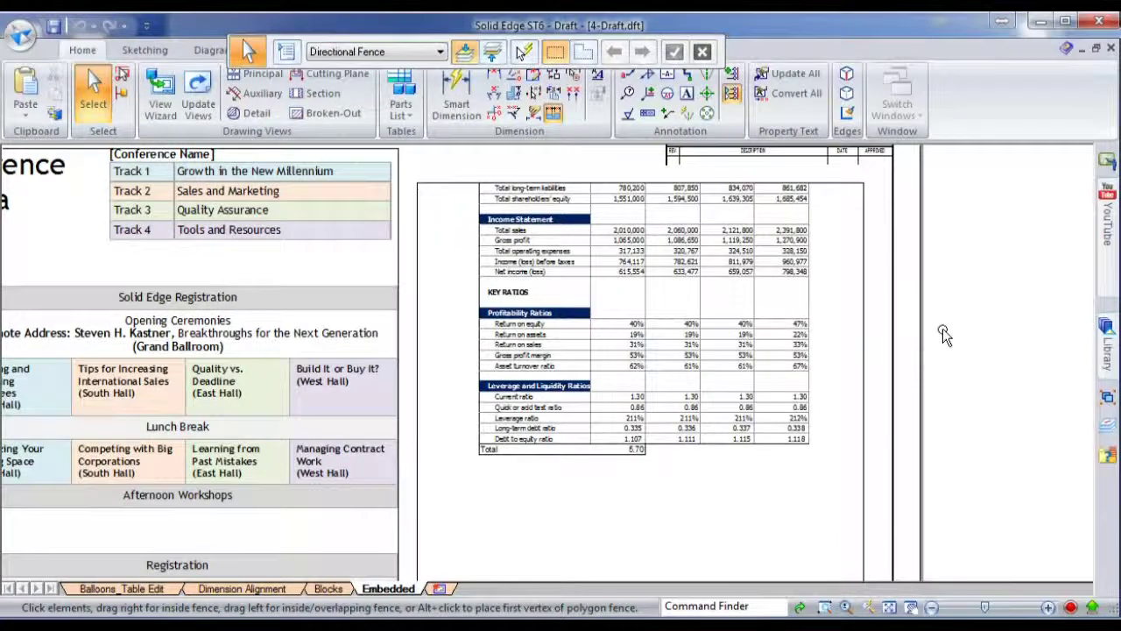
pyautogui.scroll(-3, 931, 360)
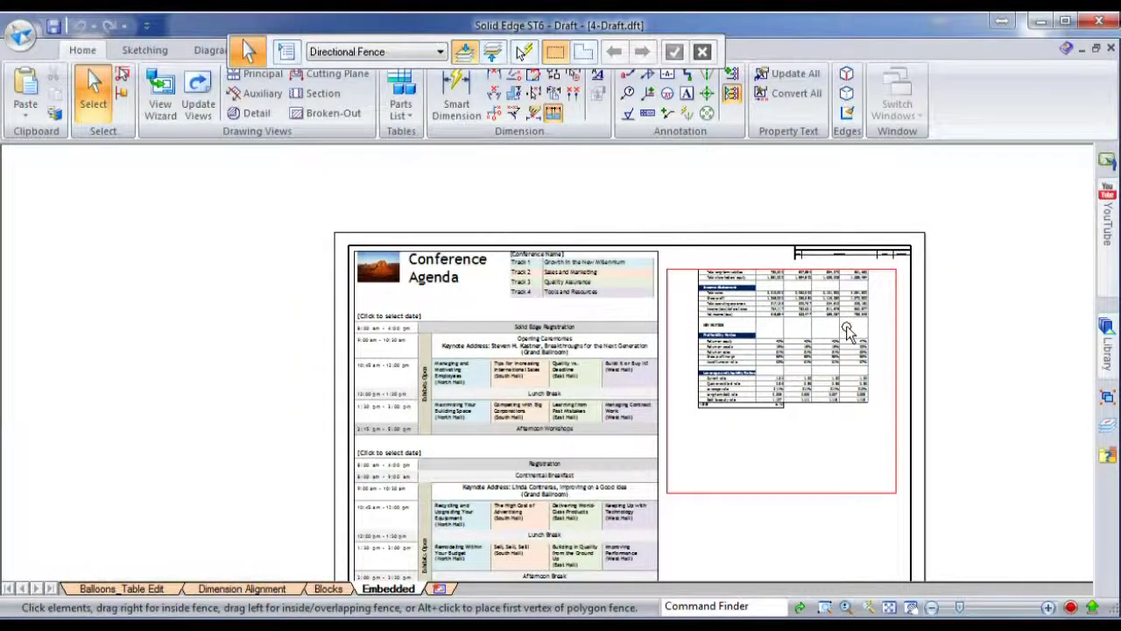
pyautogui.doubleClick(847, 332)
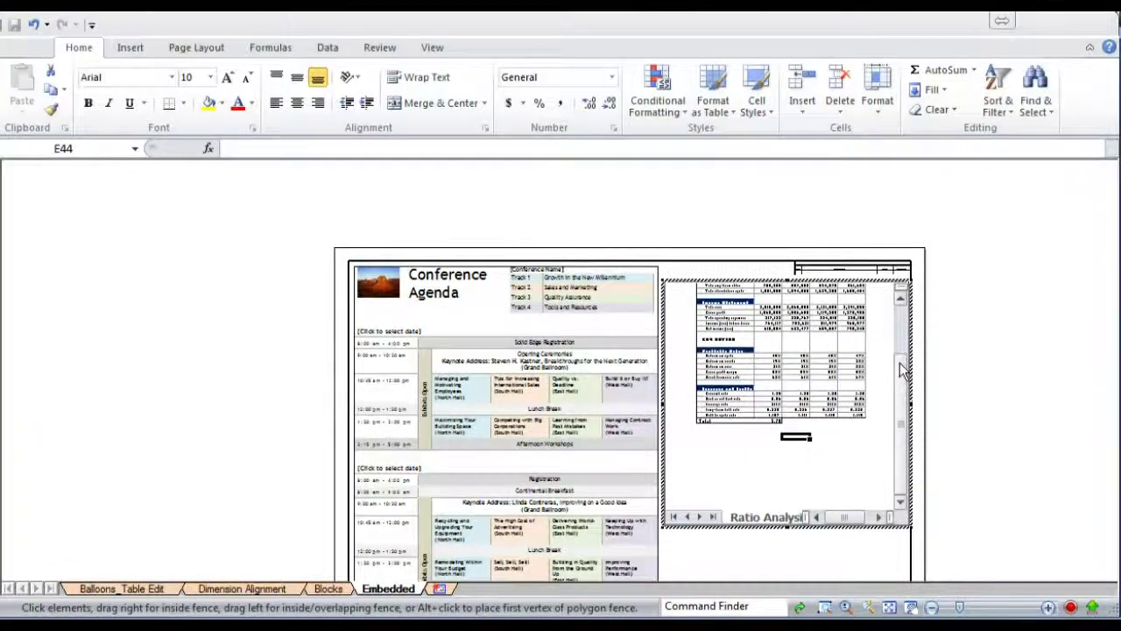
pyautogui.moveTo(902, 370); pyautogui.dragTo(903, 324)
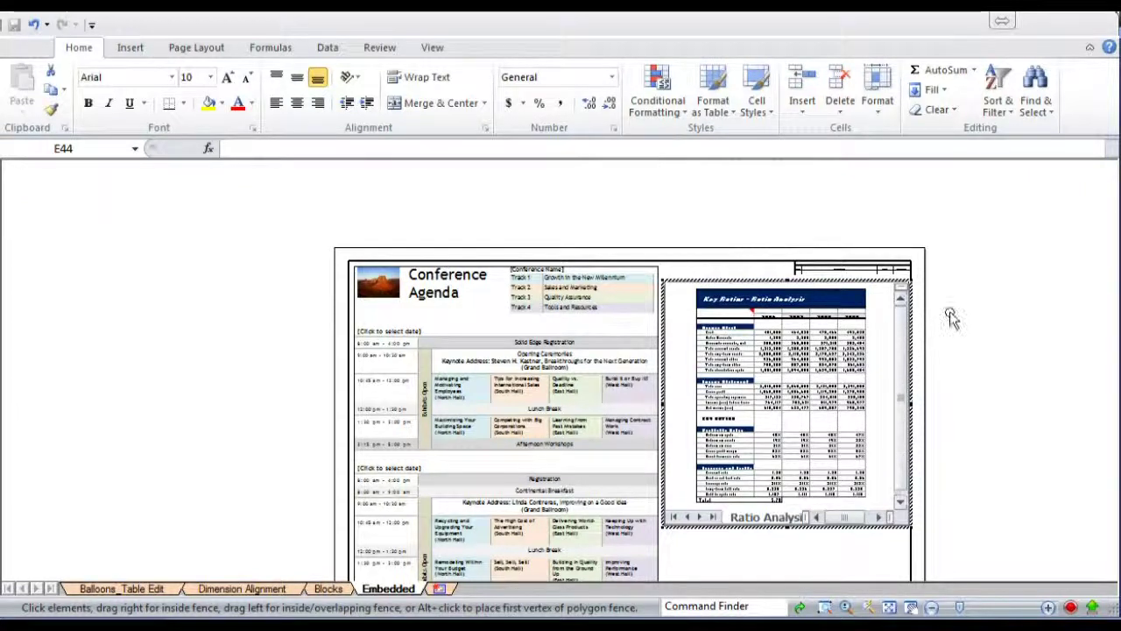
pyautogui.click(951, 317)
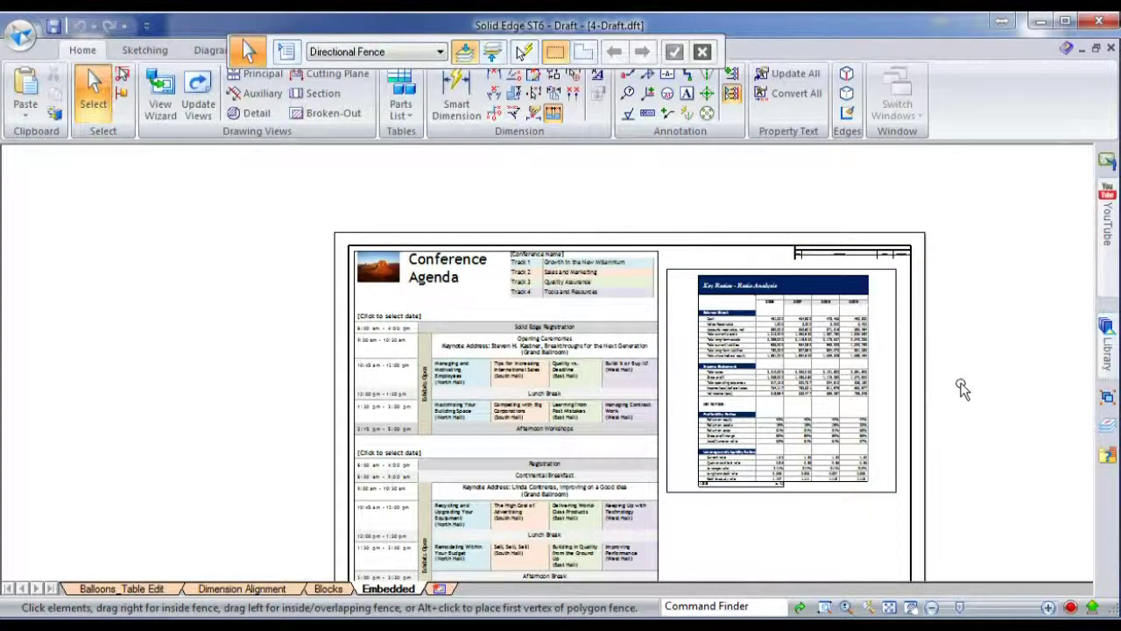
pyautogui.click(1110, 49)
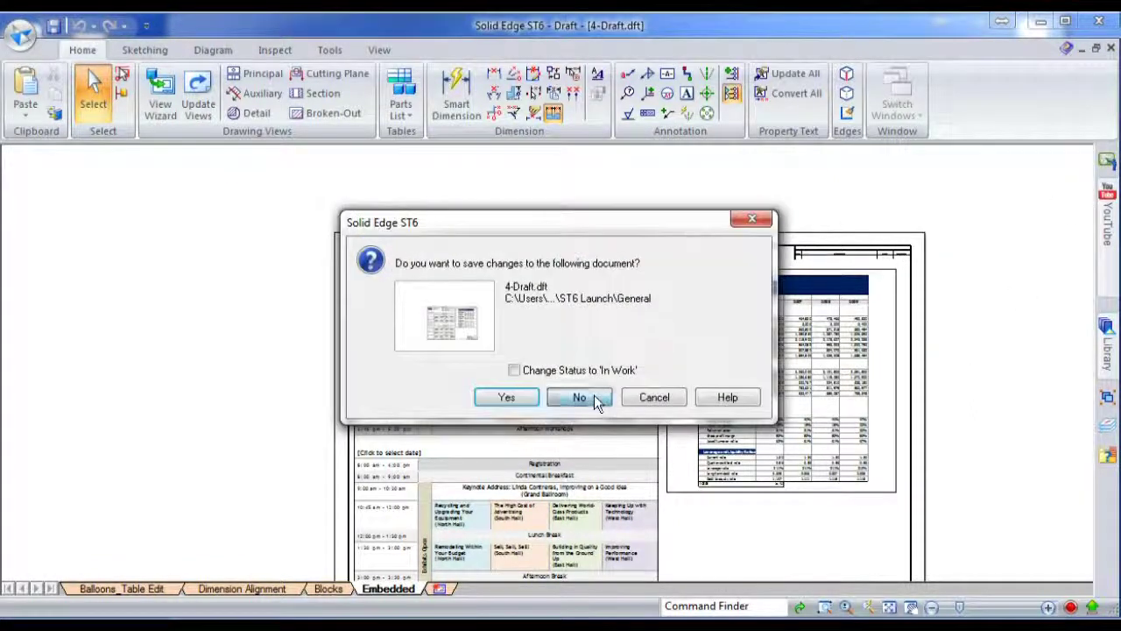